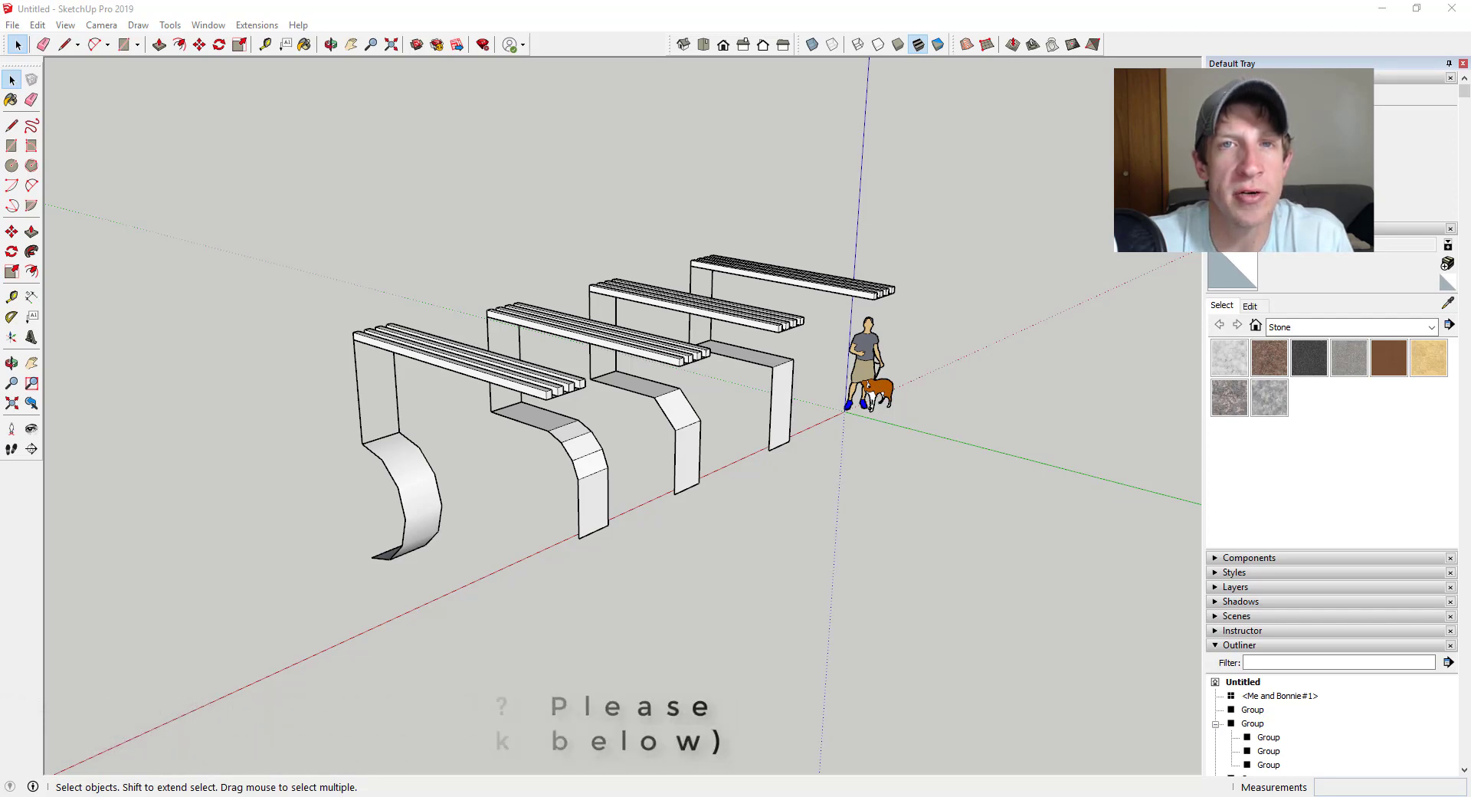
Step: Move the slatted top of the bench frame nearest the person straight up off its frame
key("o")
left_click_drag(887, 529, 889, 524)
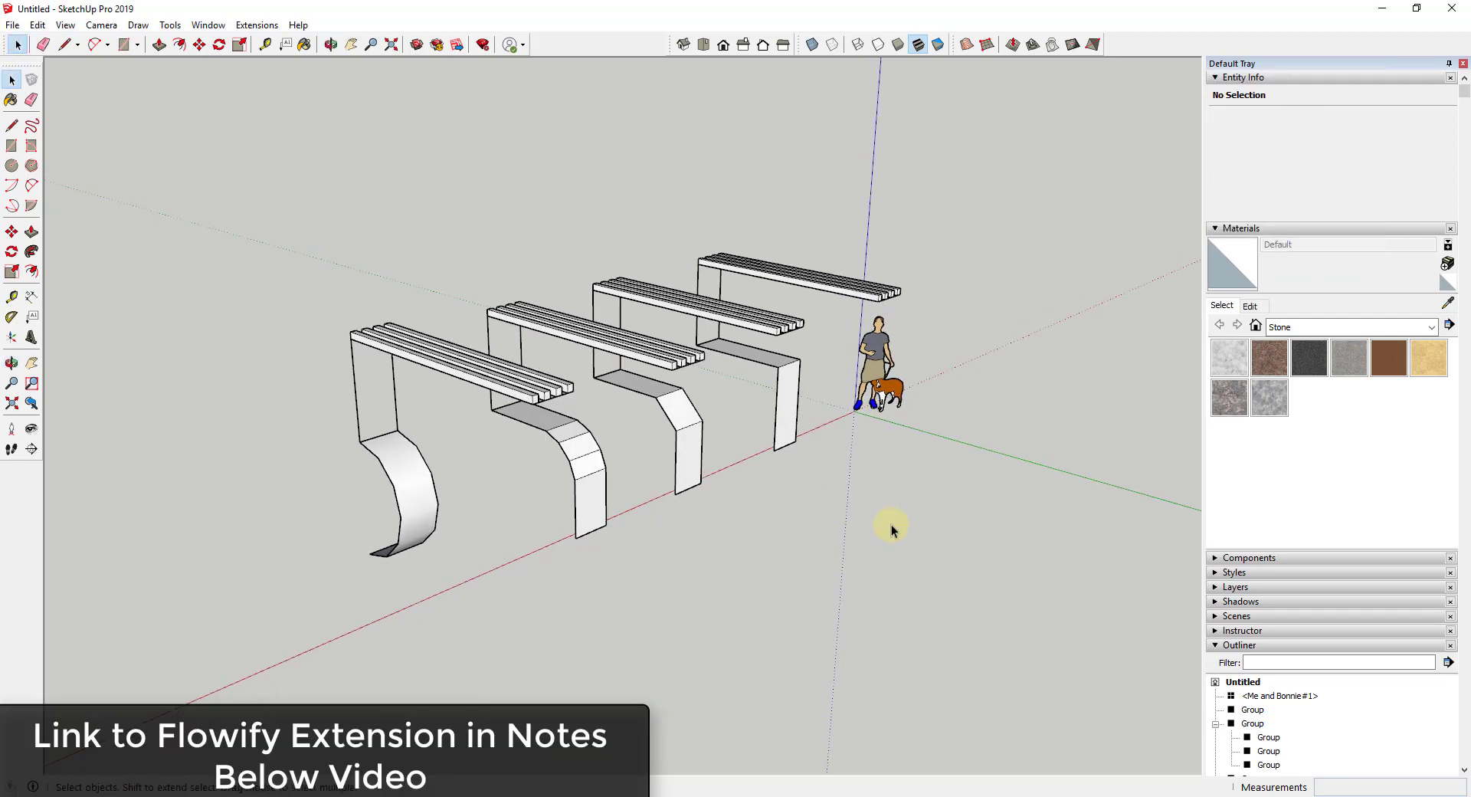
key("space")
scroll(962, 348, "down", 3)
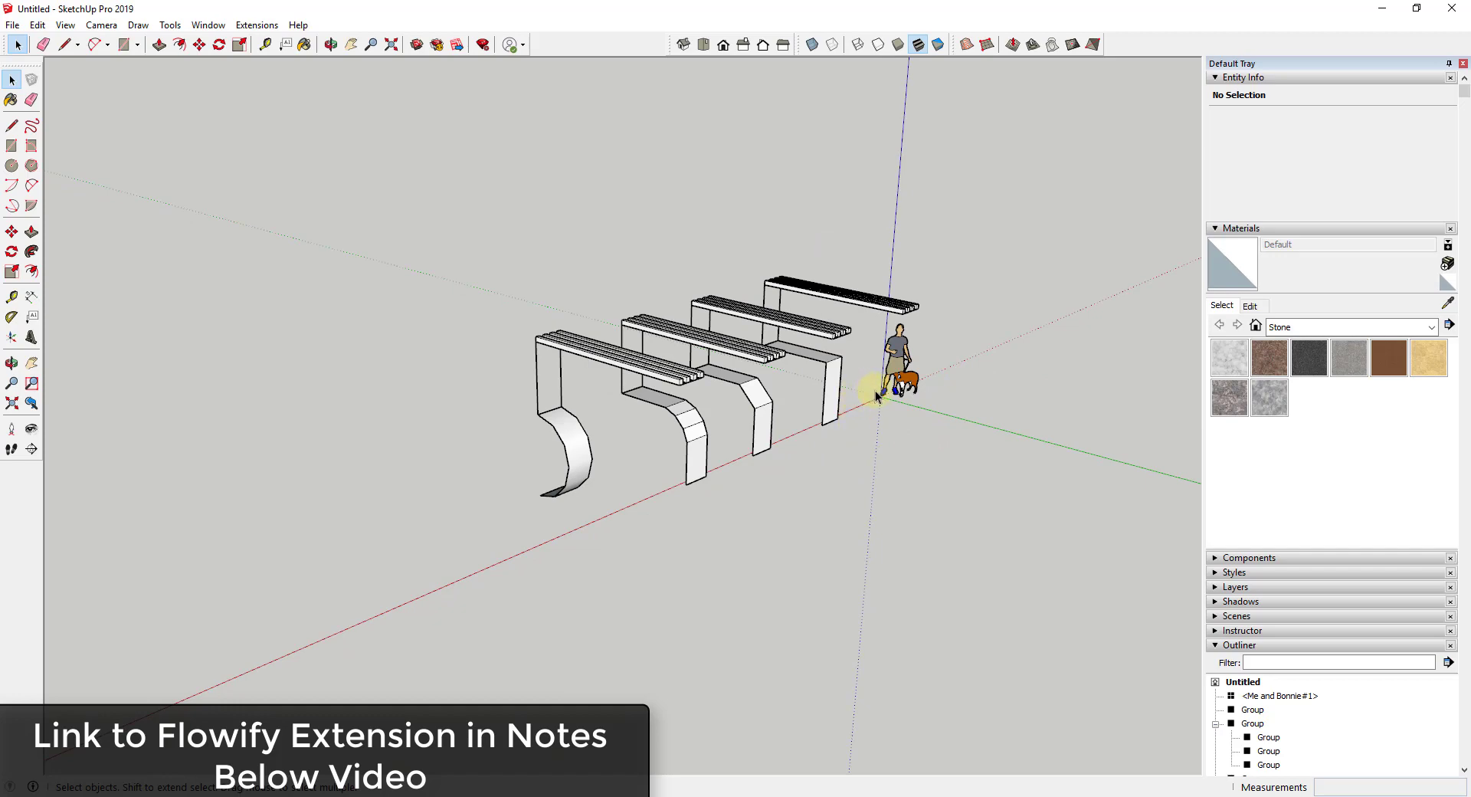
middle_click_drag(881, 421, 647, 388)
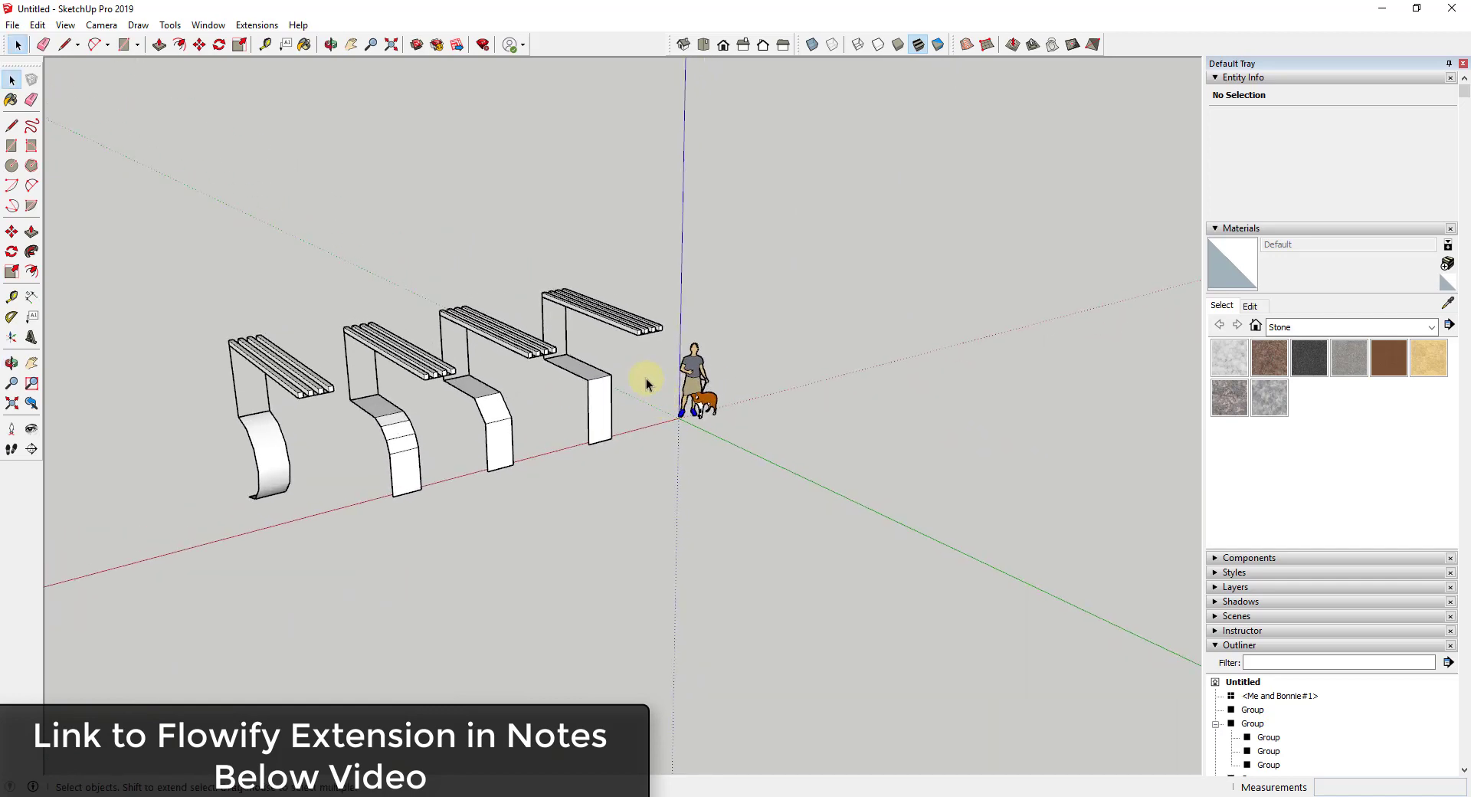
scroll(584, 305, "up", 5)
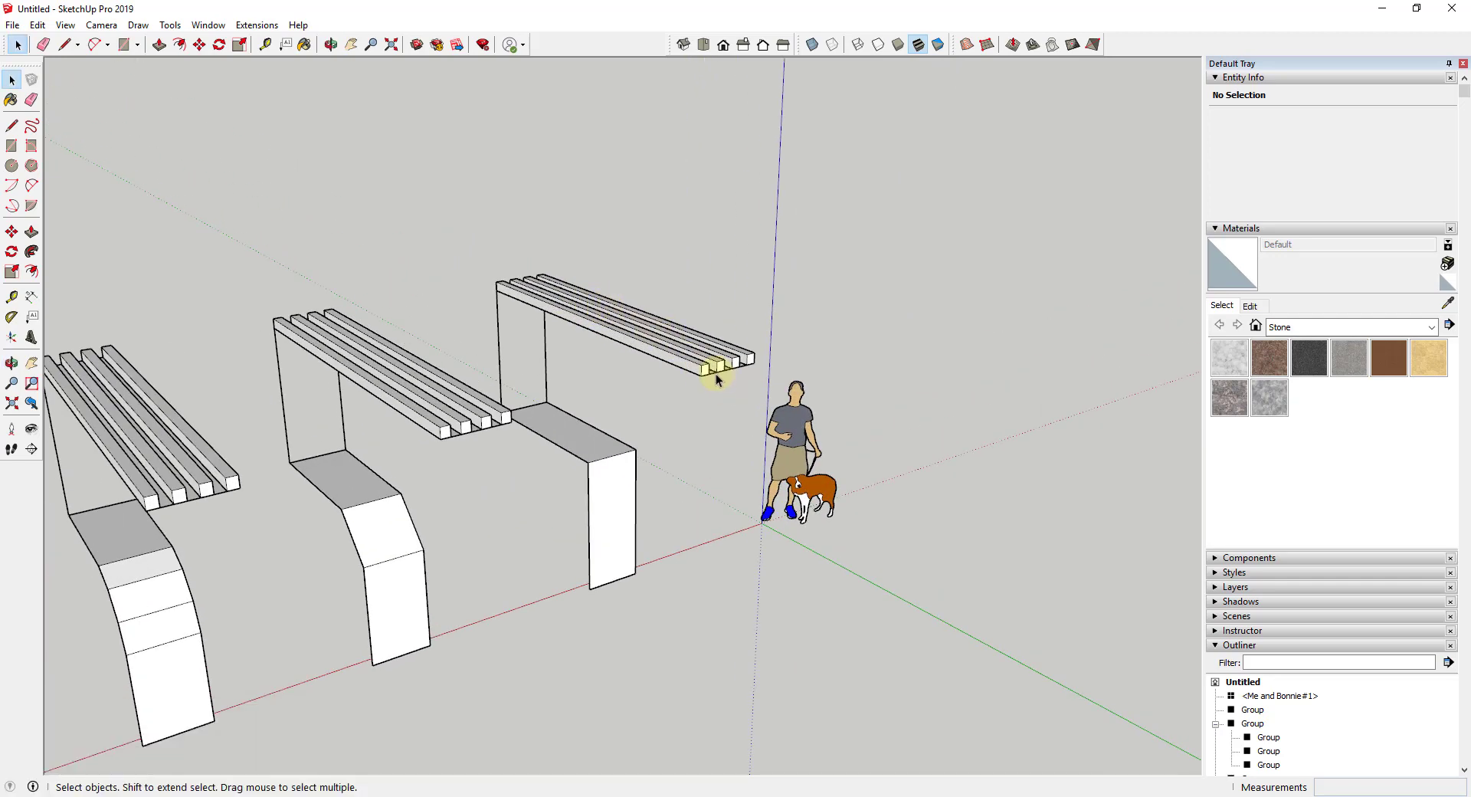
left_click(699, 366)
key("m")
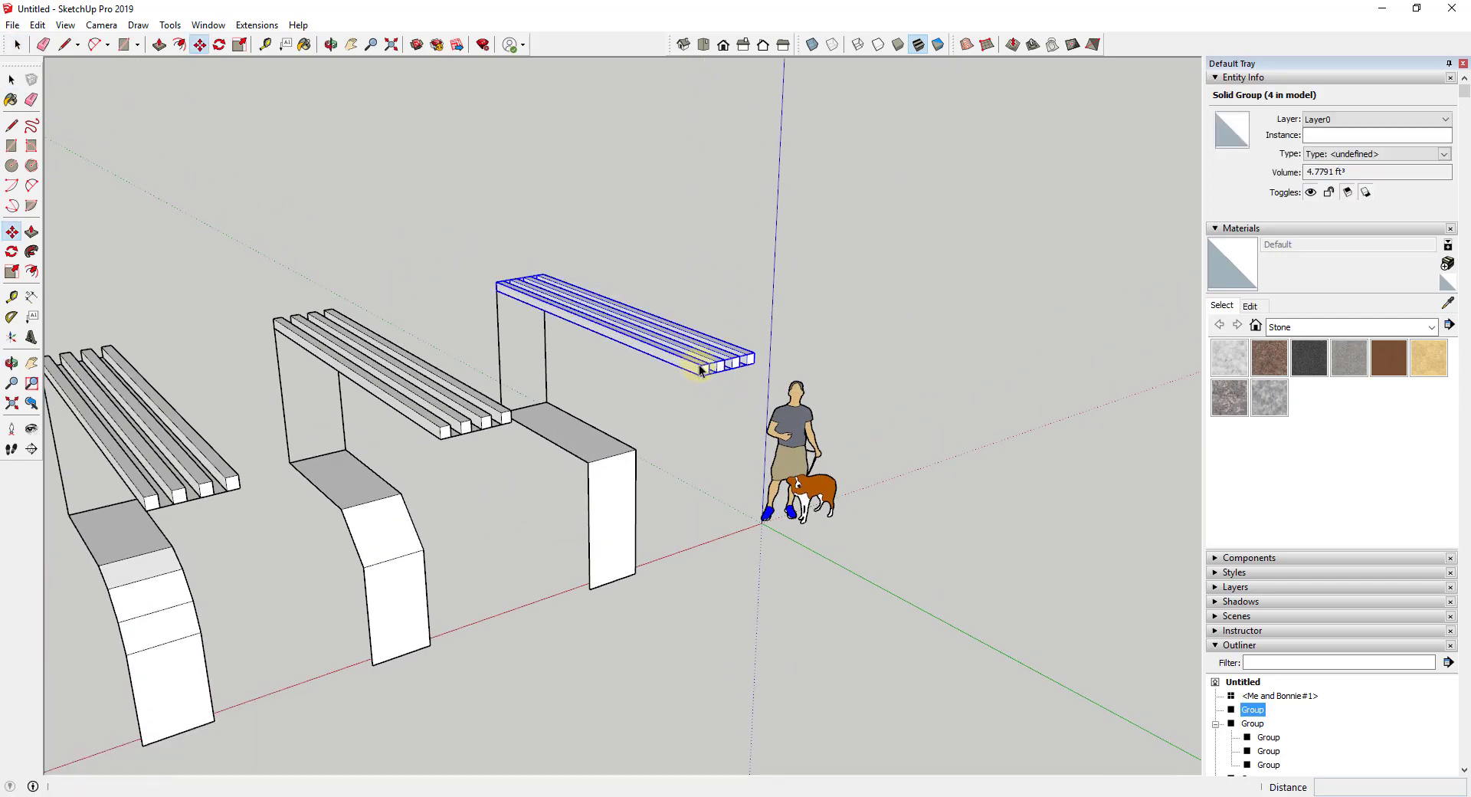
left_click(699, 366)
left_click(699, 293)
key("space")
Step: Draw a 12-sided circle on the ground in front of the person and dog, and select its face
middle_click_drag(699, 294, 514, 469)
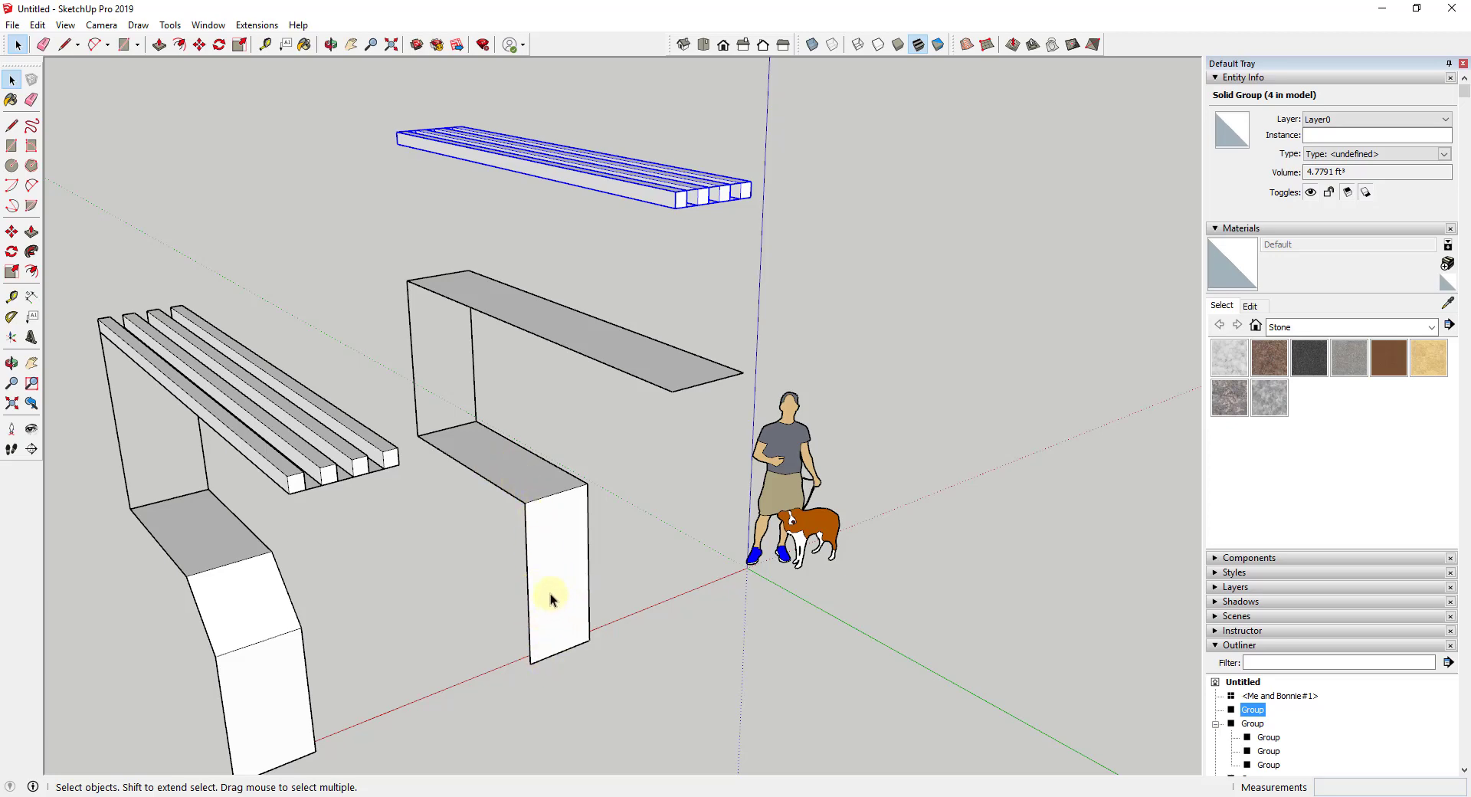
middle_click_drag(551, 598, 614, 549)
scroll(767, 667, "down", 3)
scroll(789, 676, "up", 2)
key("c")
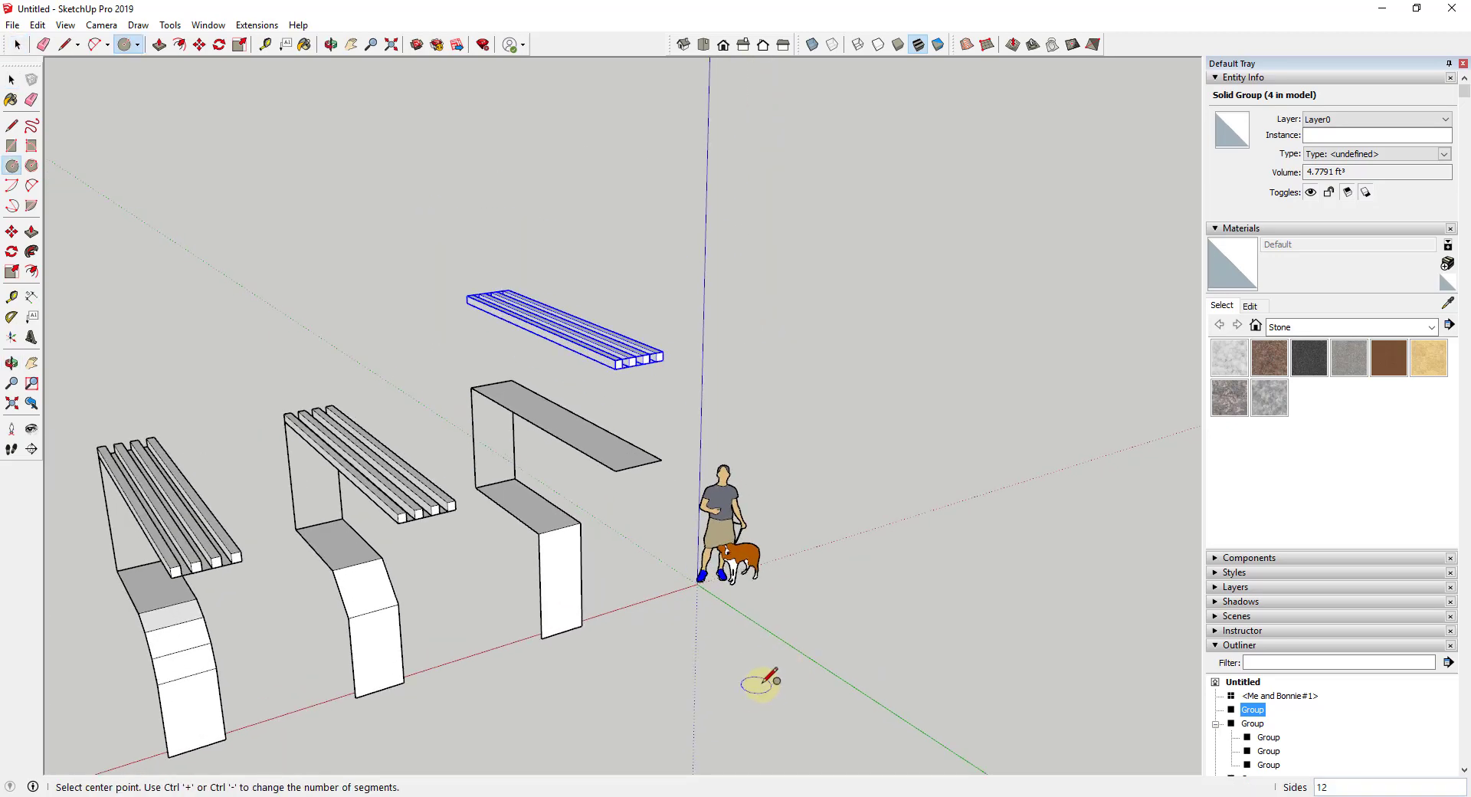
left_click(767, 681)
left_click(801, 675)
key("space")
scroll(793, 685, "up", 5)
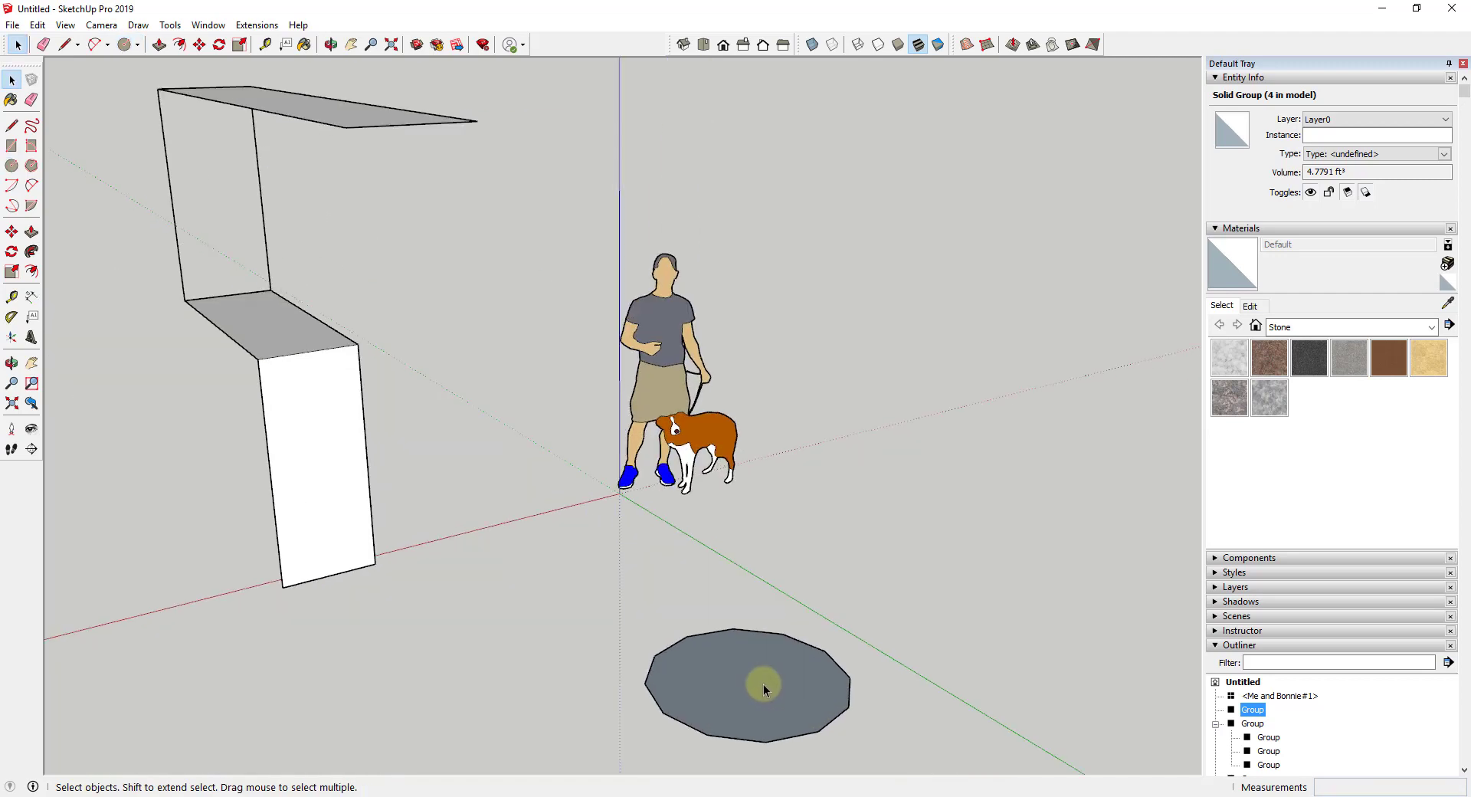
left_click(763, 684)
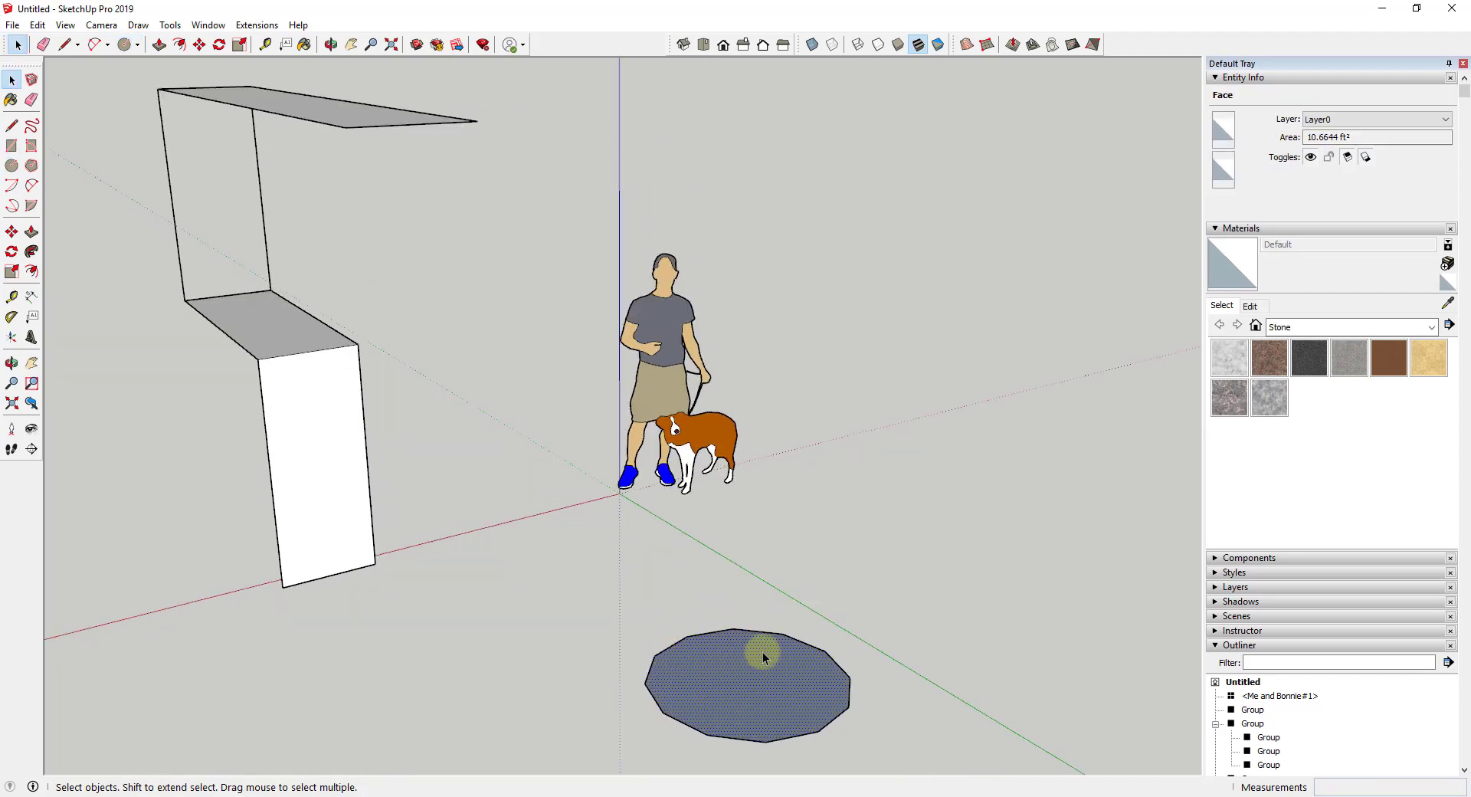
Step: Delete the circle's face together with its edges
middle_click_drag(861, 618, 417, 591)
scroll(936, 624, "down", 3)
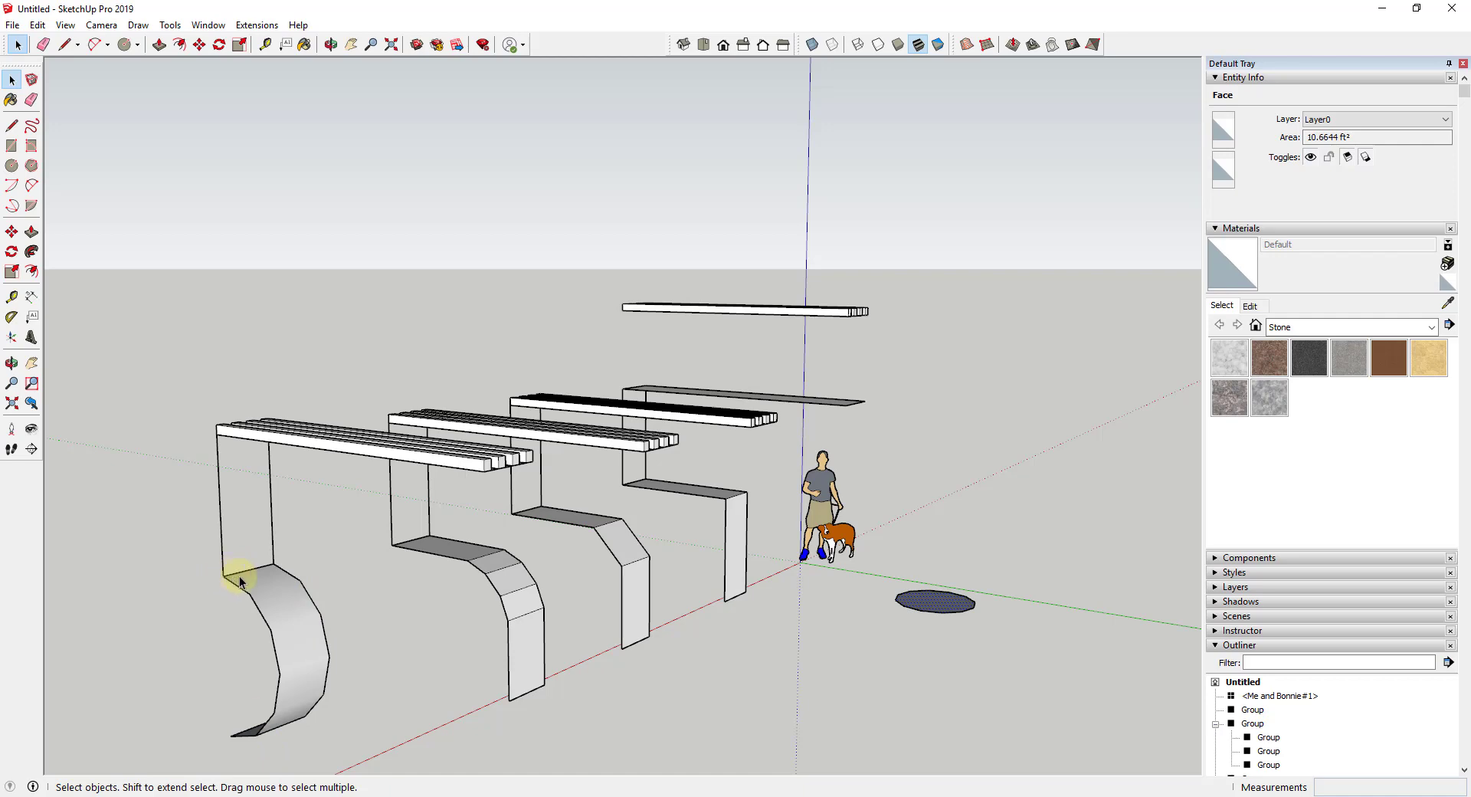
middle_click_drag(971, 603, 944, 663)
double_click(950, 651)
key("Delete")
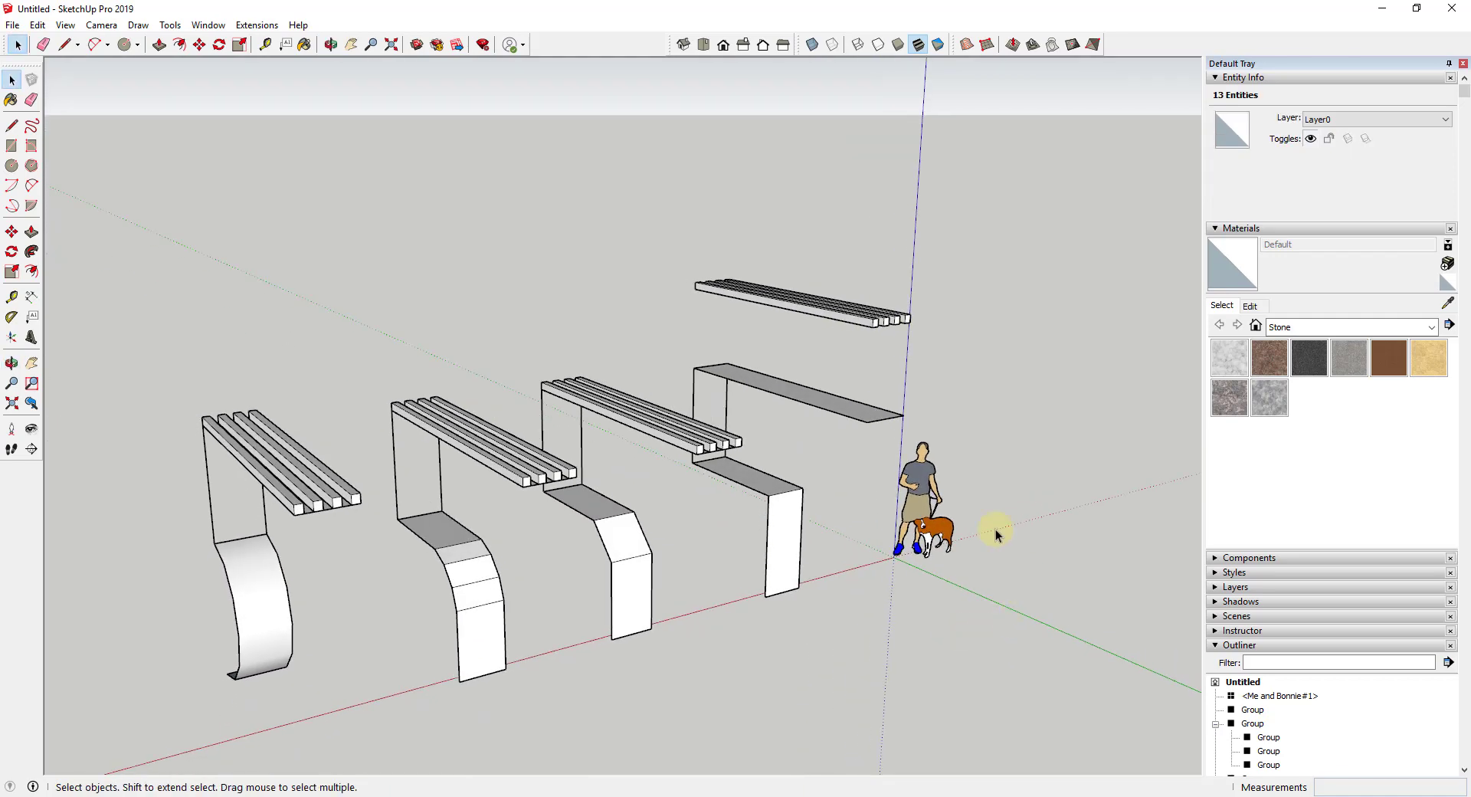
Step: Open the frame group nearest the person and examine its nested top strip, connecting edges and lower bent surface
middle_click_drag(881, 508, 604, 520)
left_click(606, 521)
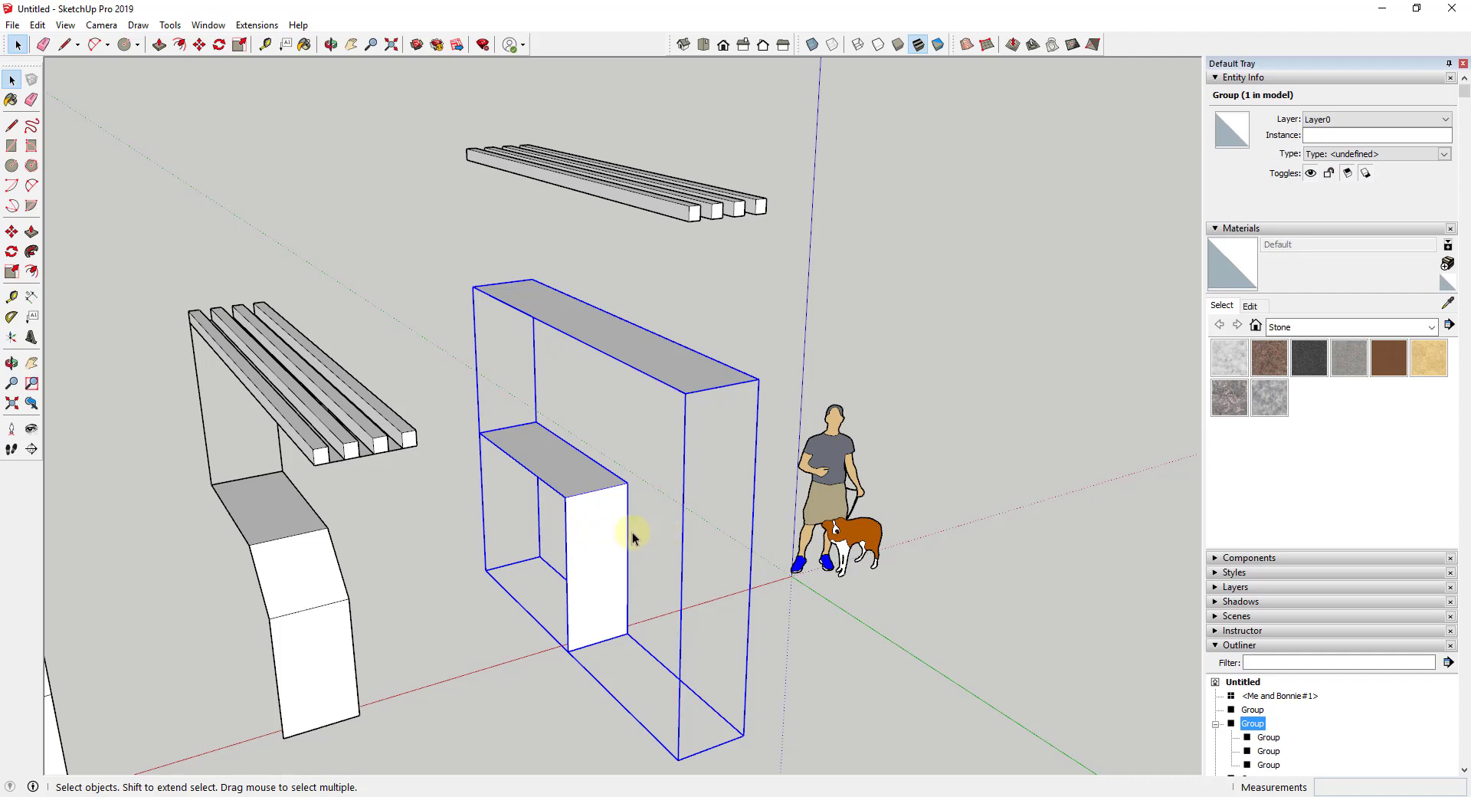
scroll(629, 540, "up", 1)
middle_click_drag(626, 538, 614, 535)
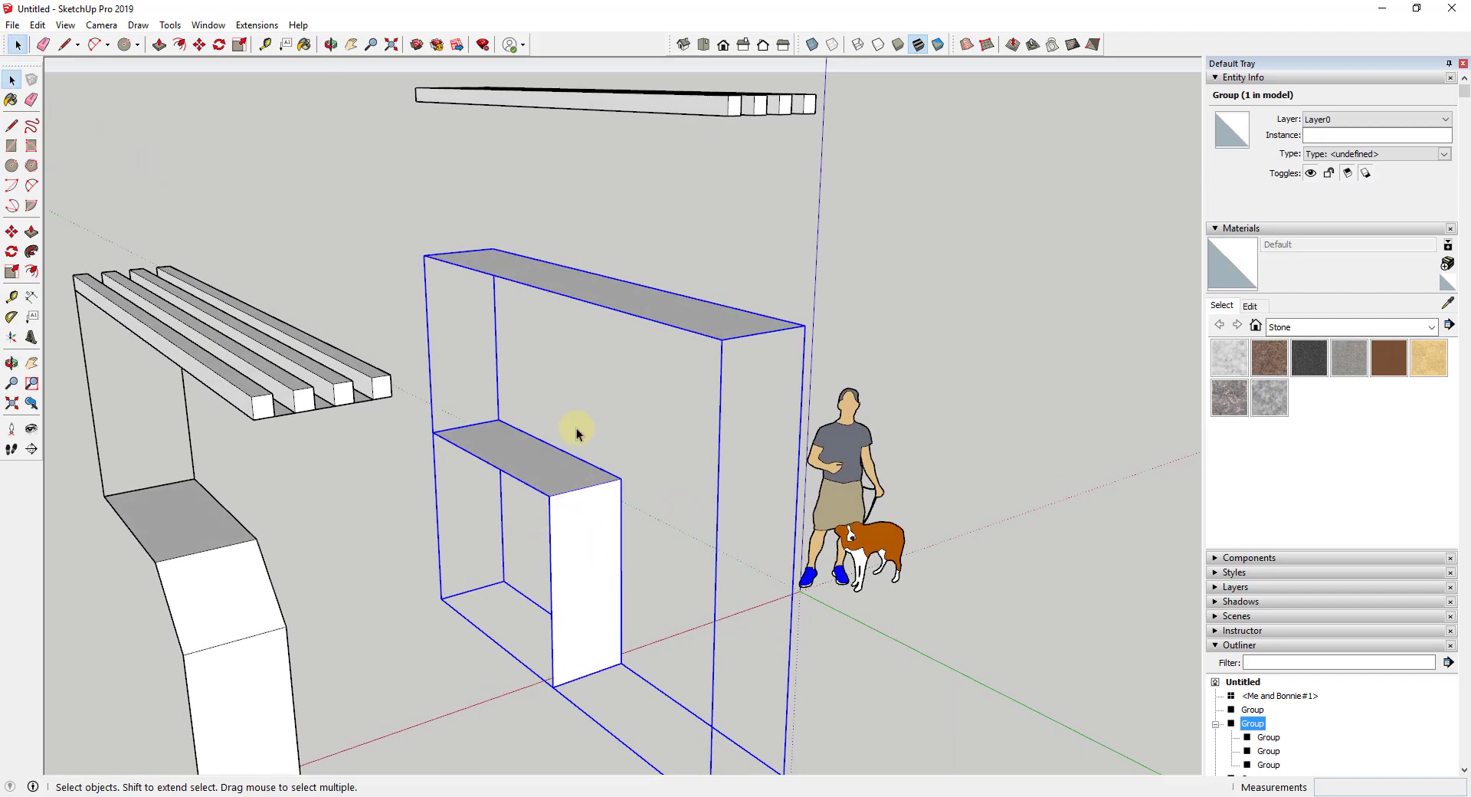
double_click(584, 567)
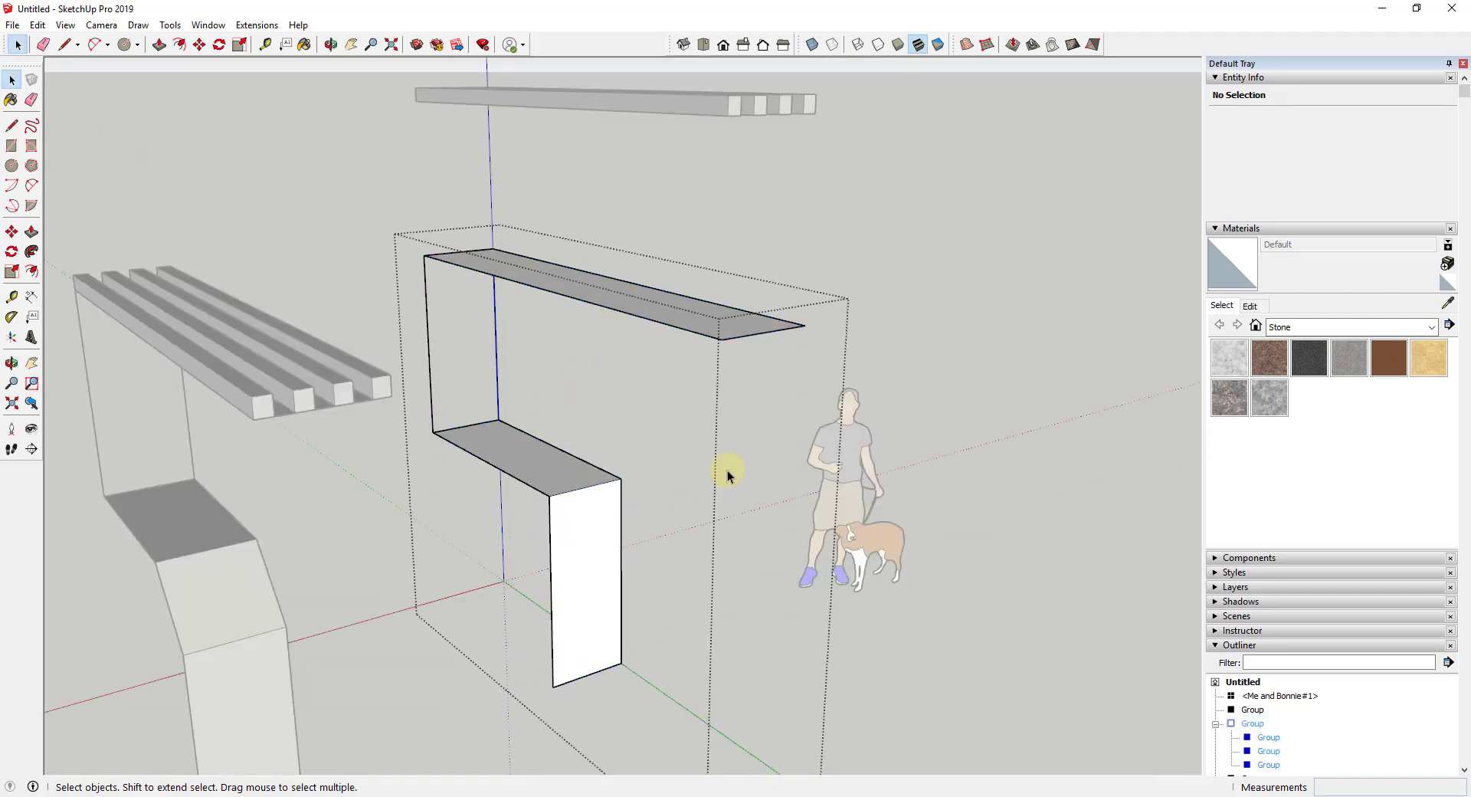
middle_click_drag(728, 470, 608, 541)
left_click(608, 541)
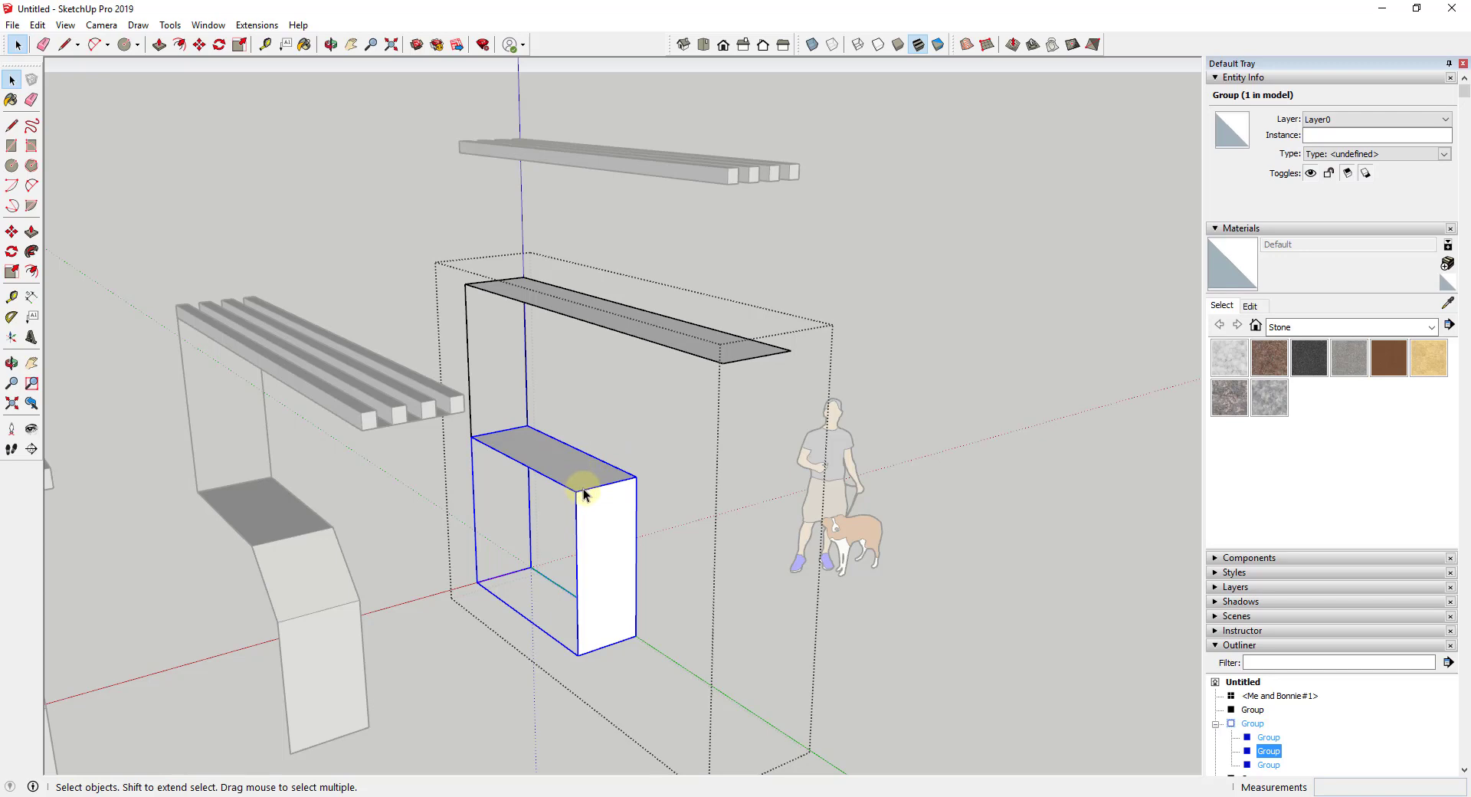
left_click(630, 327)
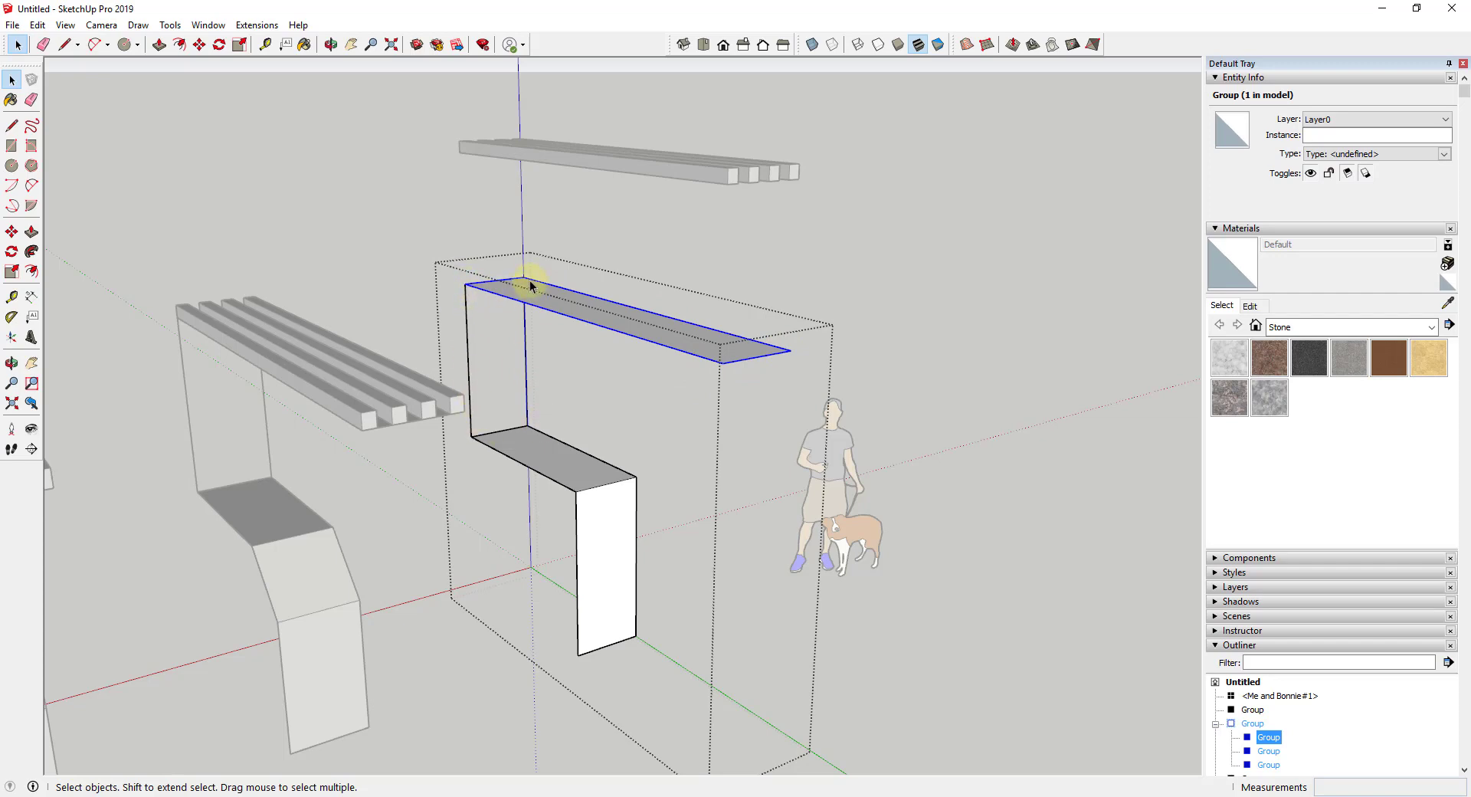
left_click(528, 419)
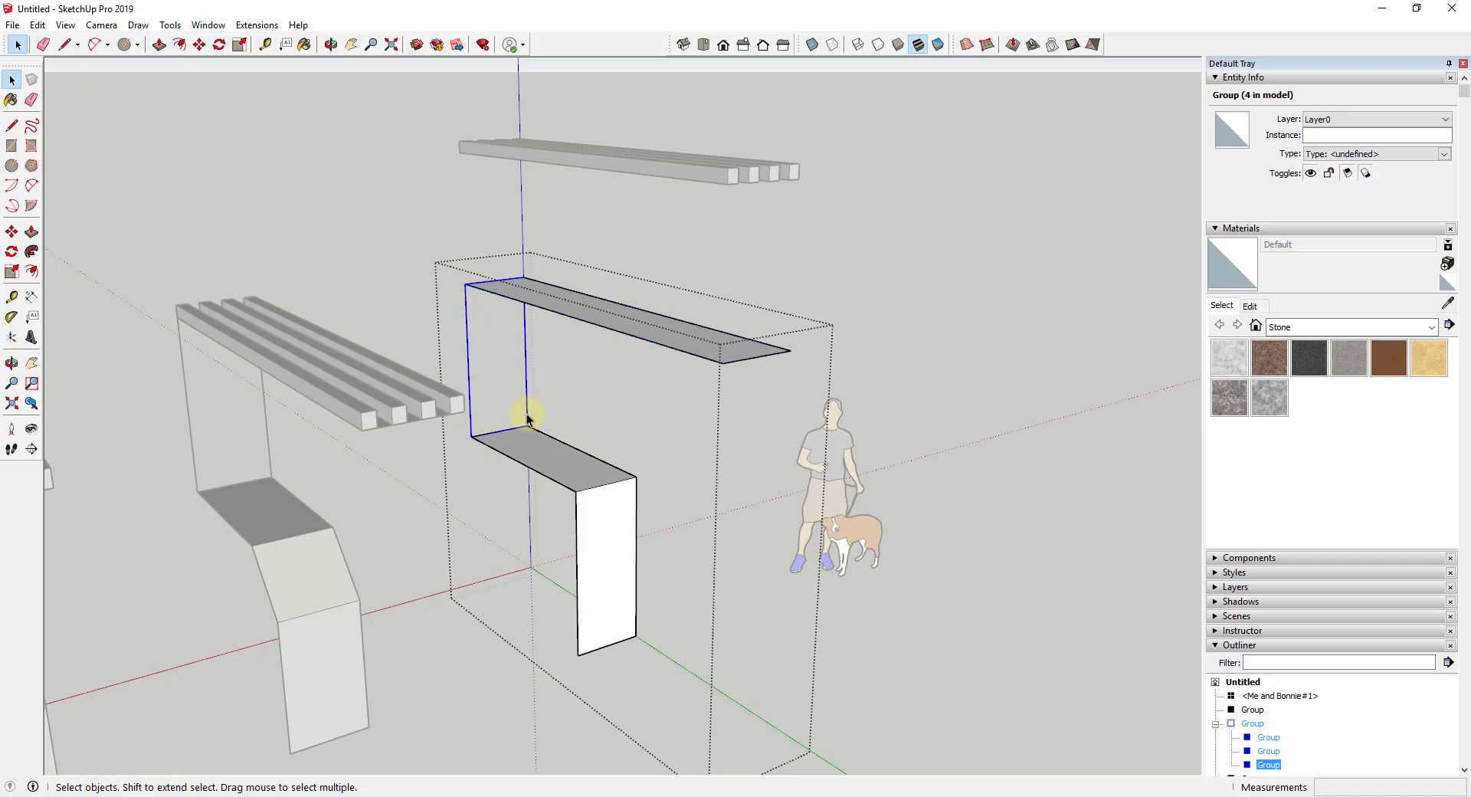
left_click(650, 326)
left_click(526, 354)
left_click(558, 467)
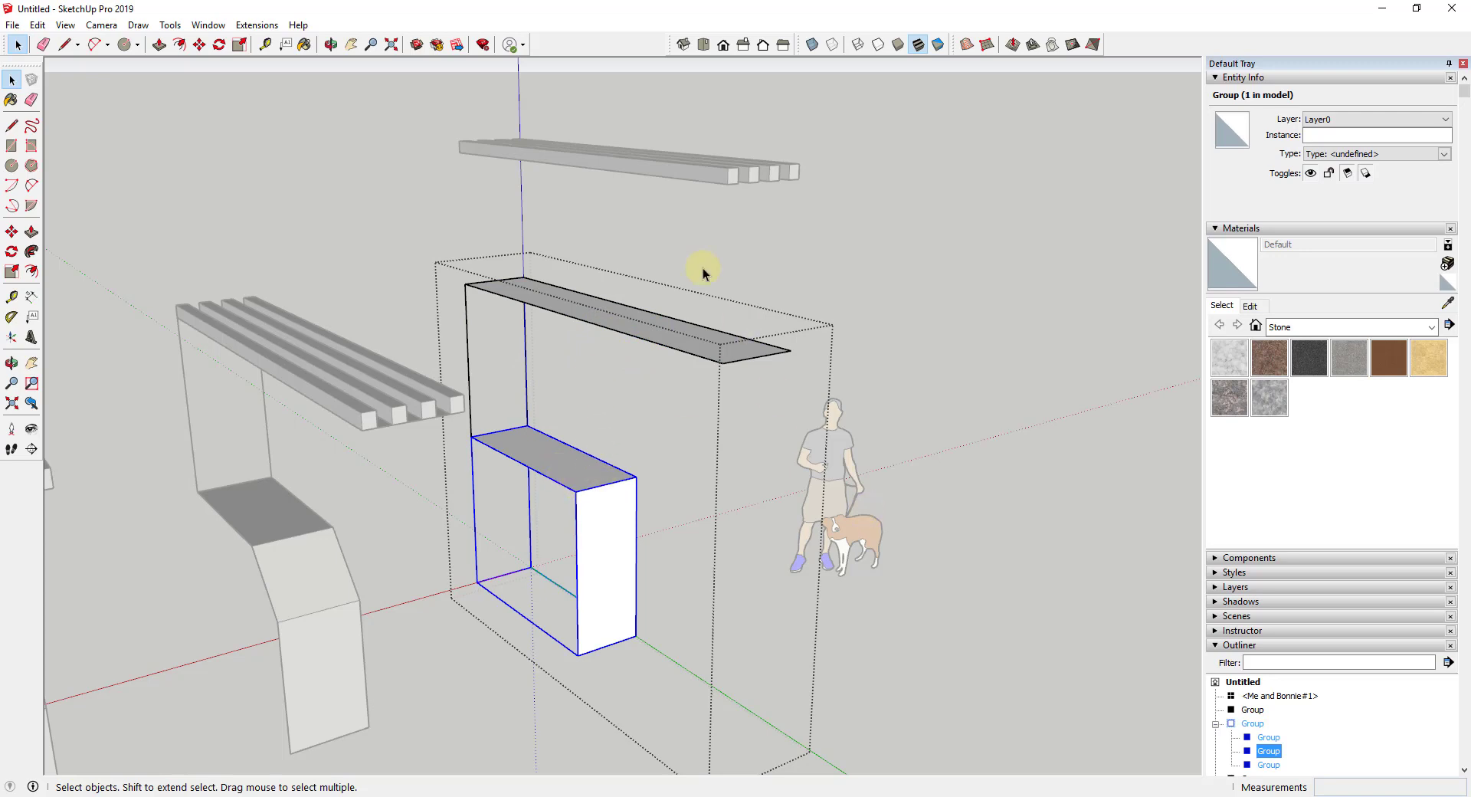
Step: Check the frame's three nested groups one by one in the model hierarchy, and select their parent group
scroll(1332, 647, "down", 3)
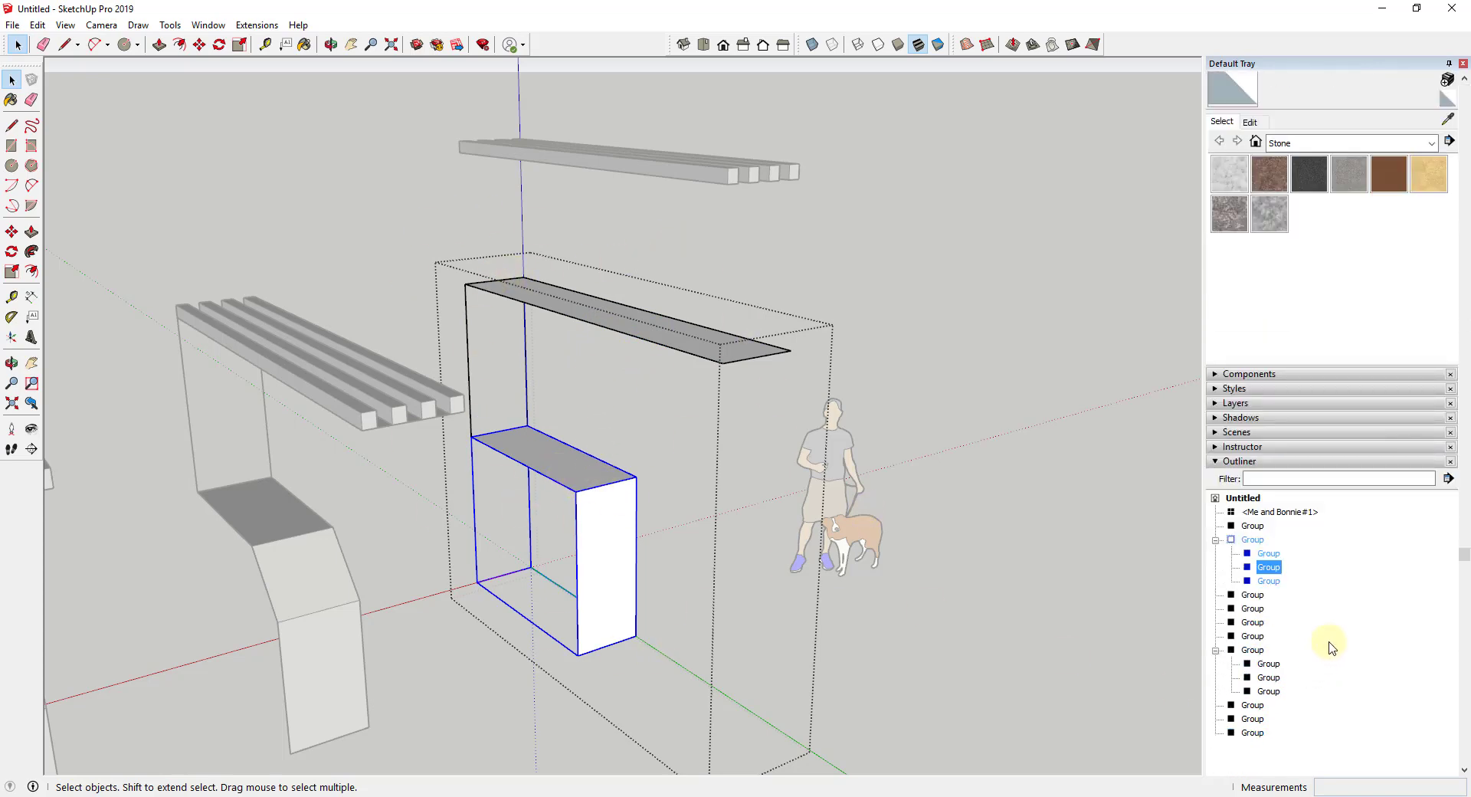
left_click(1269, 554)
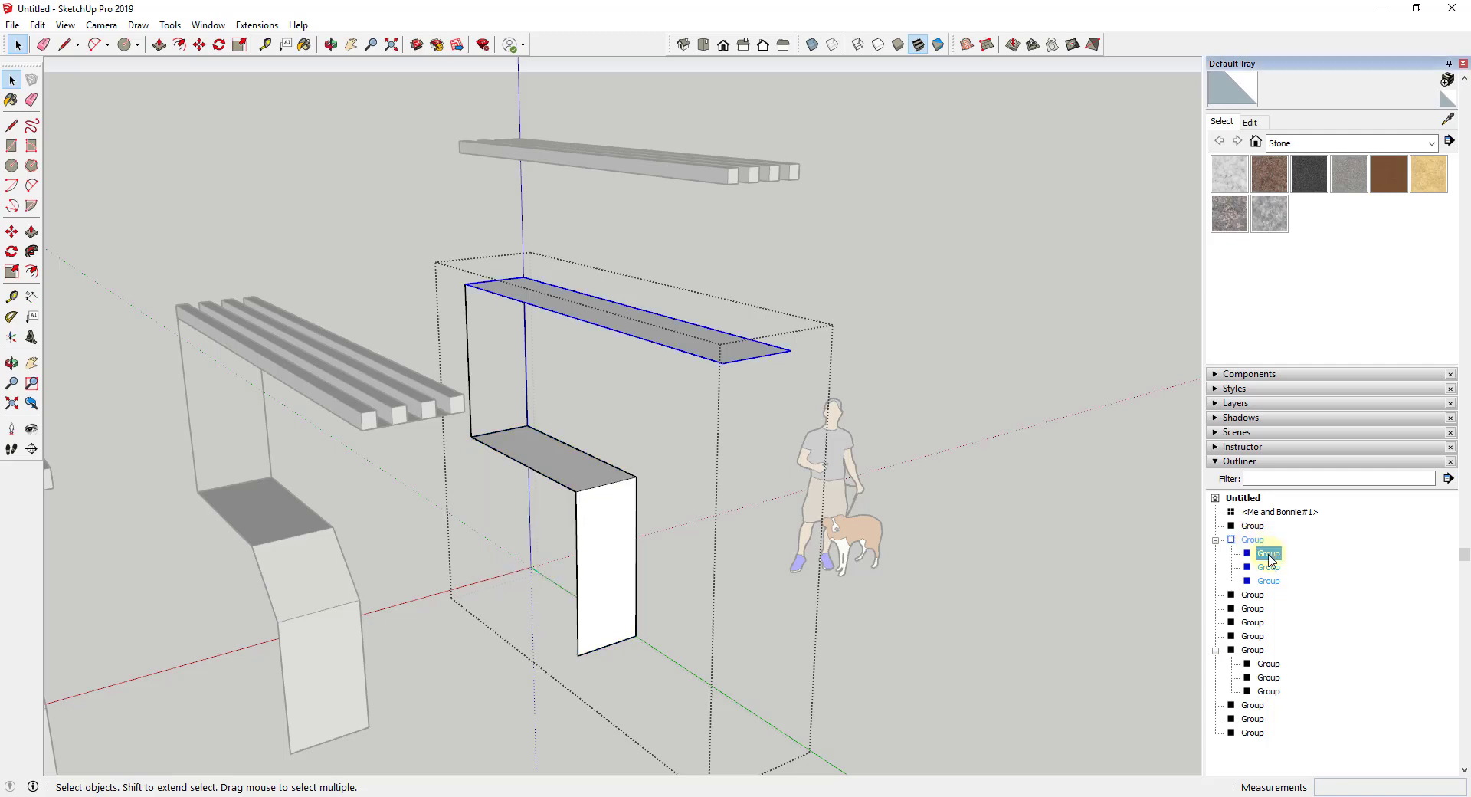
left_click(1269, 583)
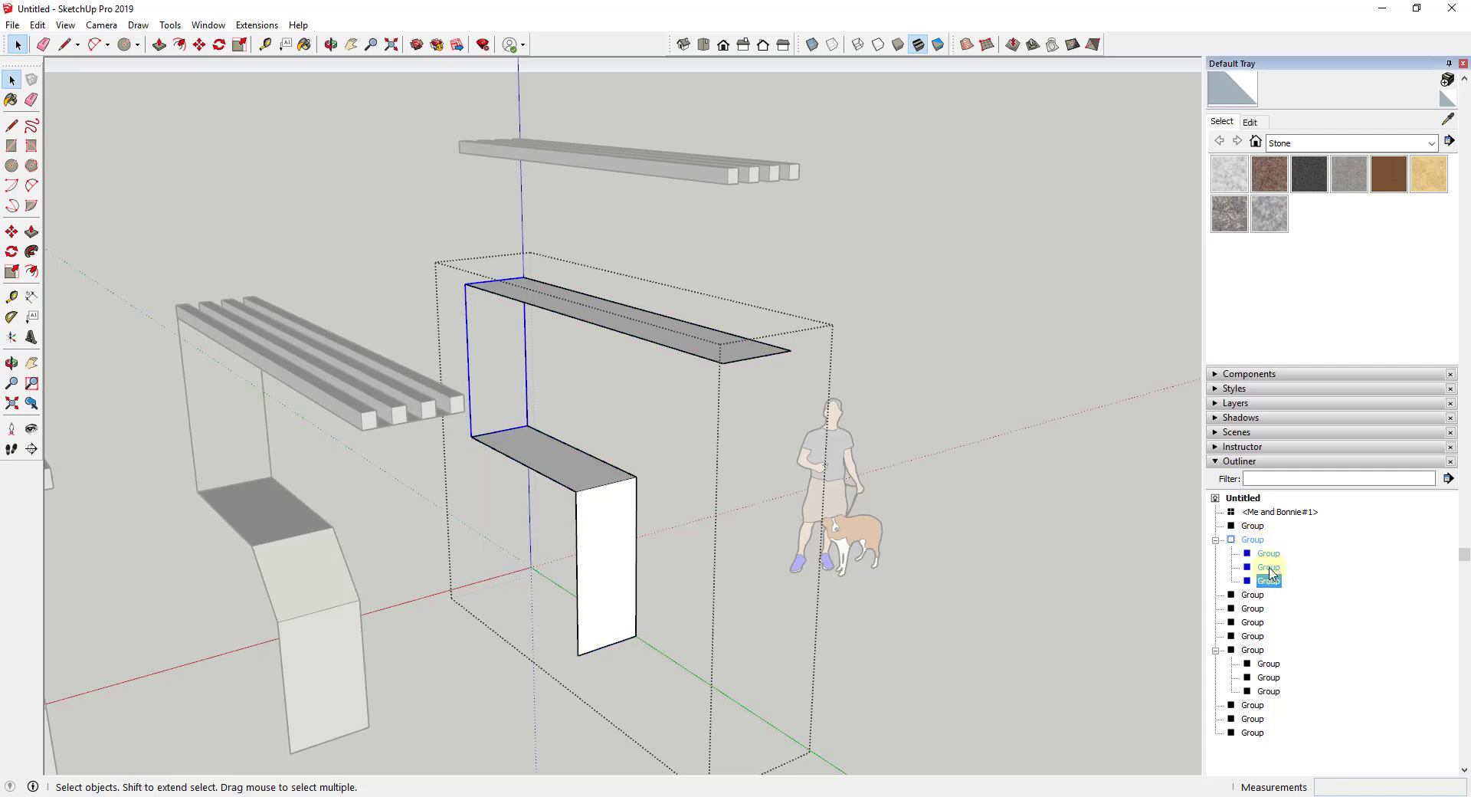
left_click(1269, 567)
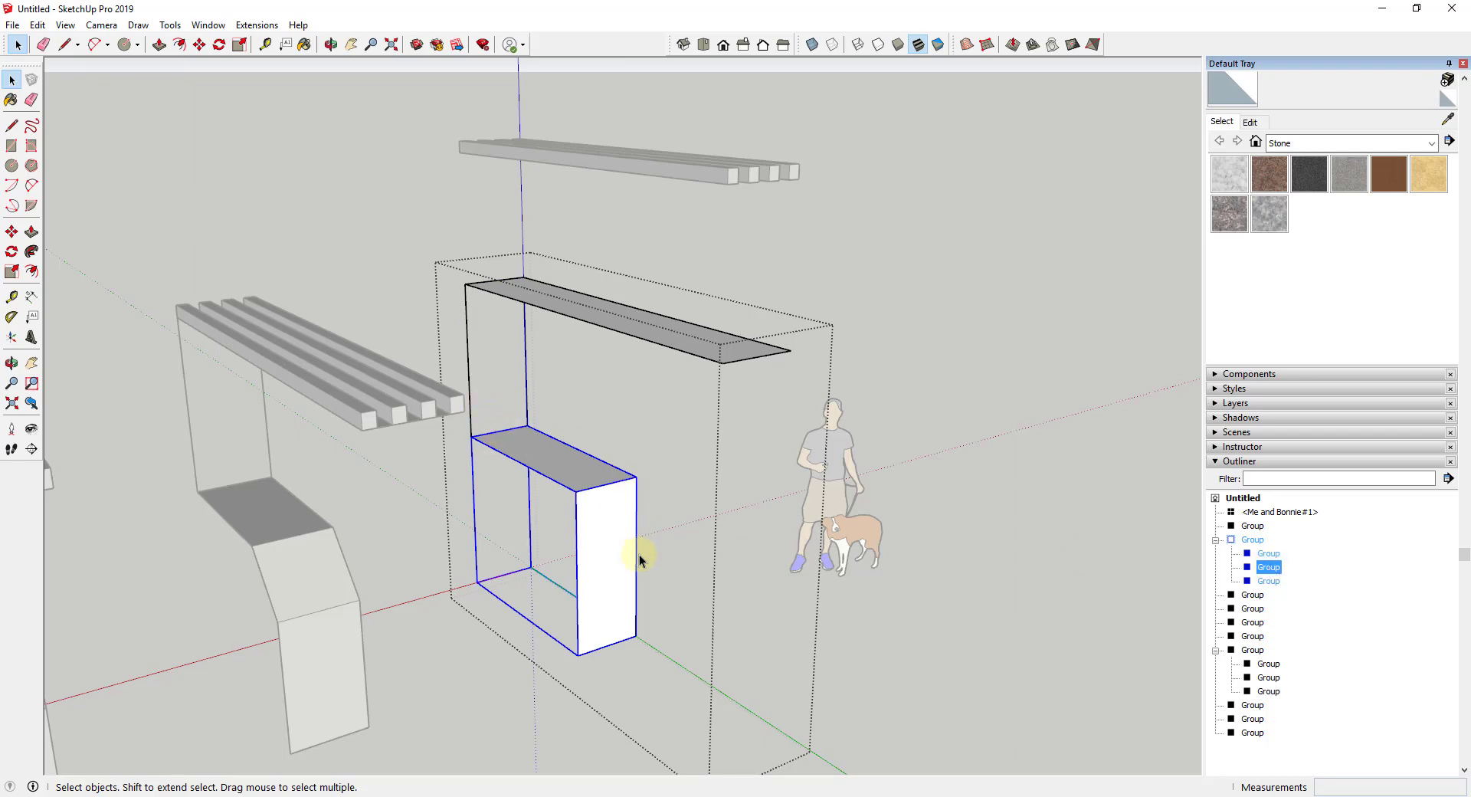
left_click(1253, 540)
Step: Try Flowify's Impose Grid on the frame group nearest the person
middle_click_drag(1112, 499, 846, 436)
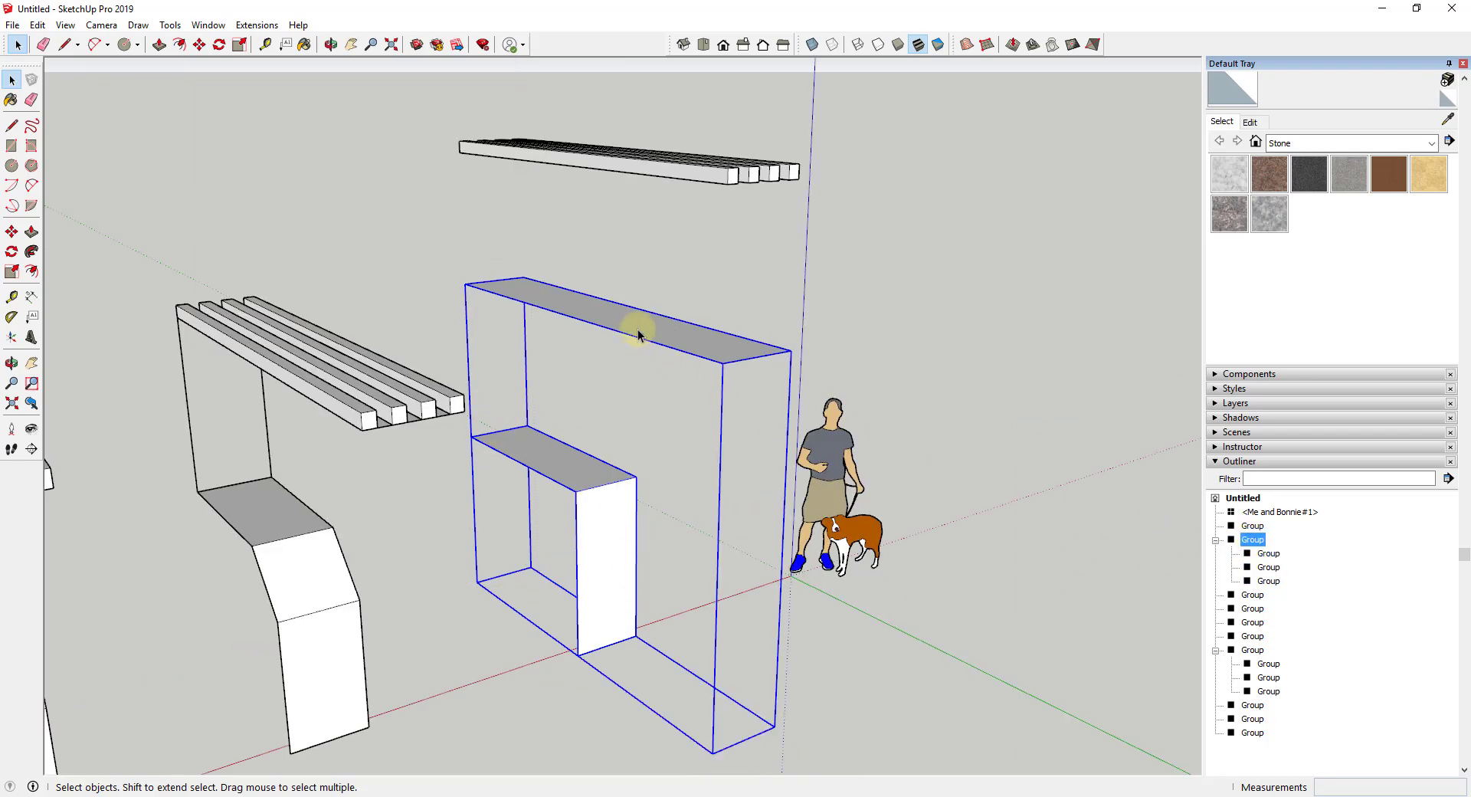
middle_click_drag(641, 328, 643, 434)
left_click_drag(644, 434, 656, 420)
key("space")
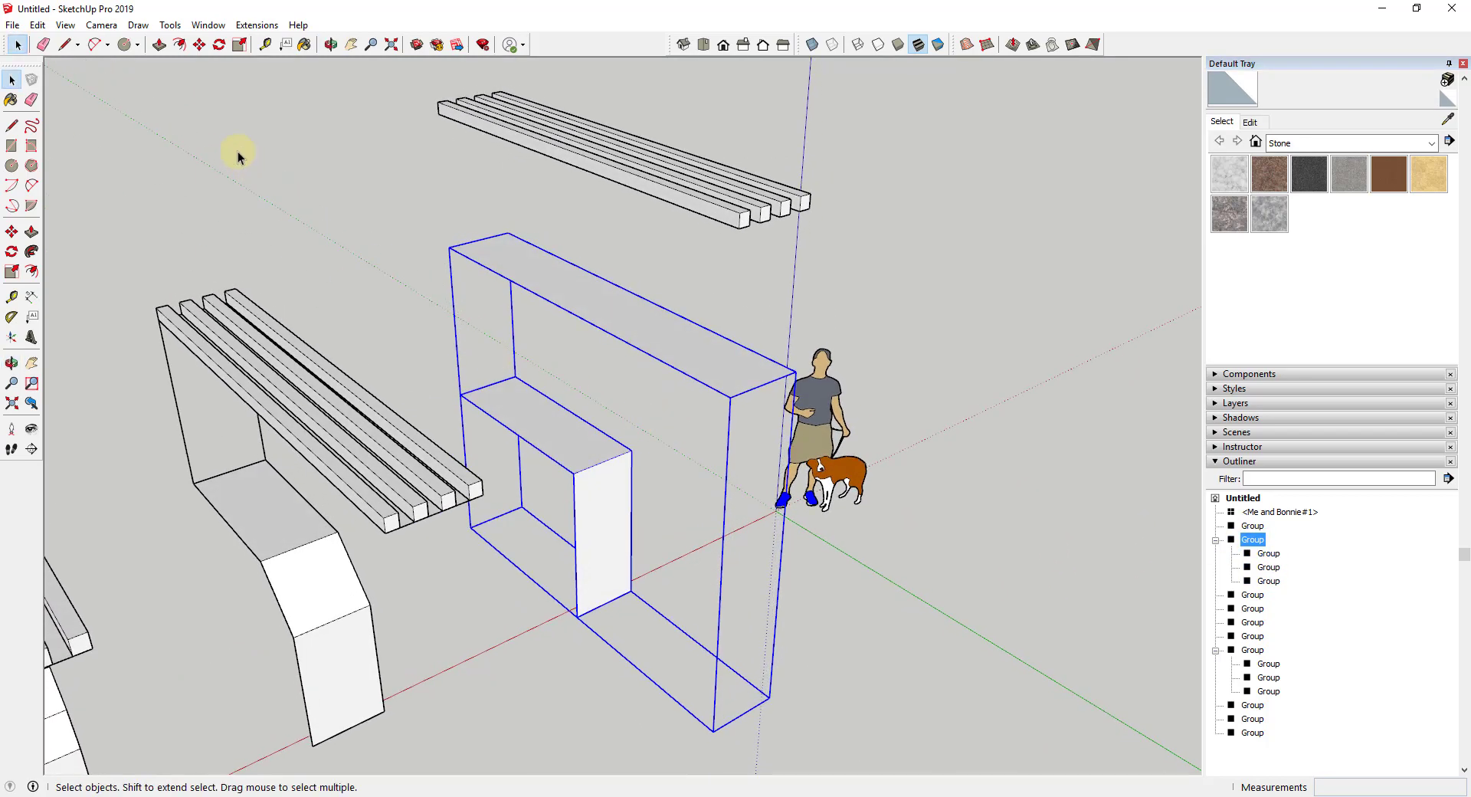
left_click(255, 26)
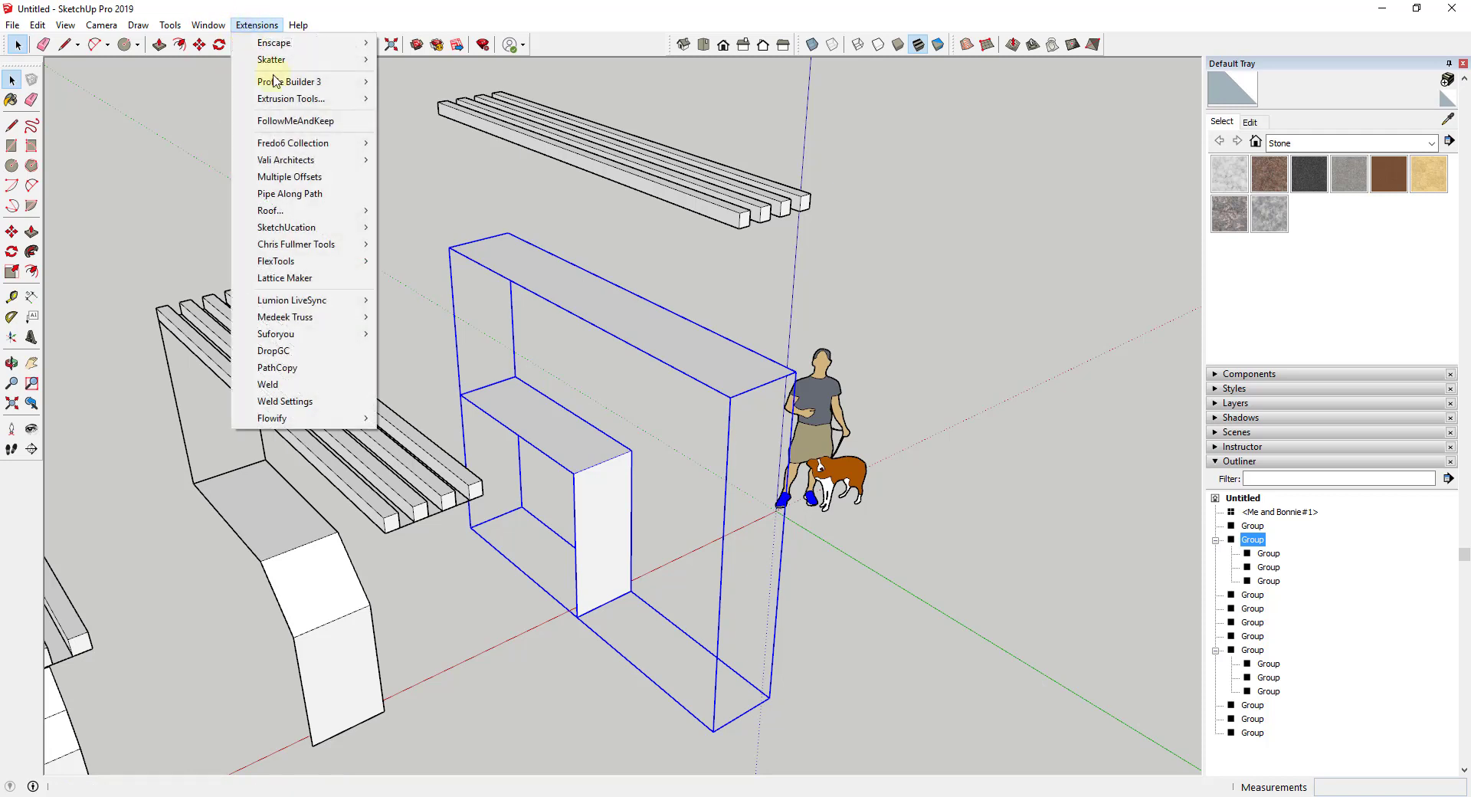
mouse_move(289, 418)
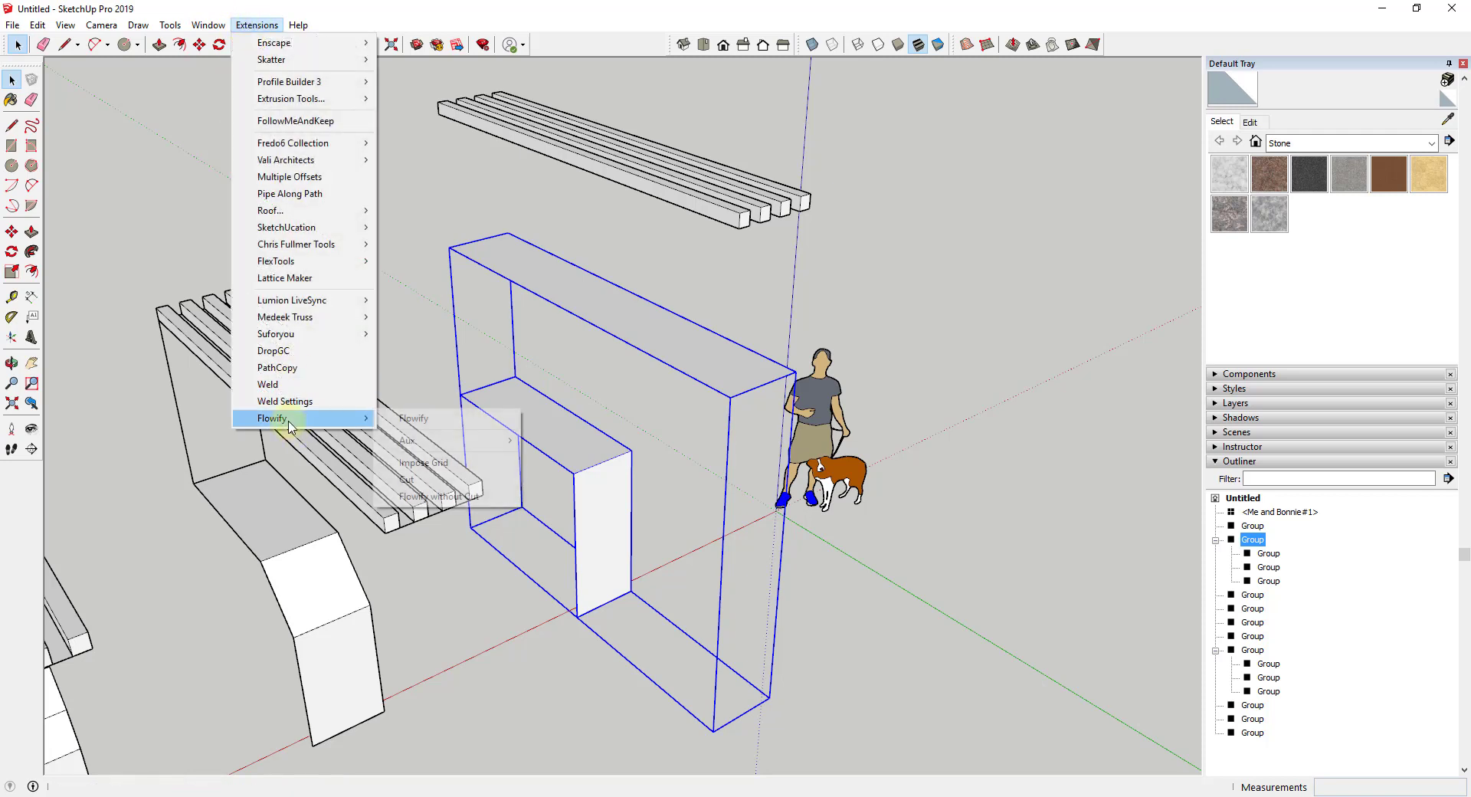
left_click(437, 462)
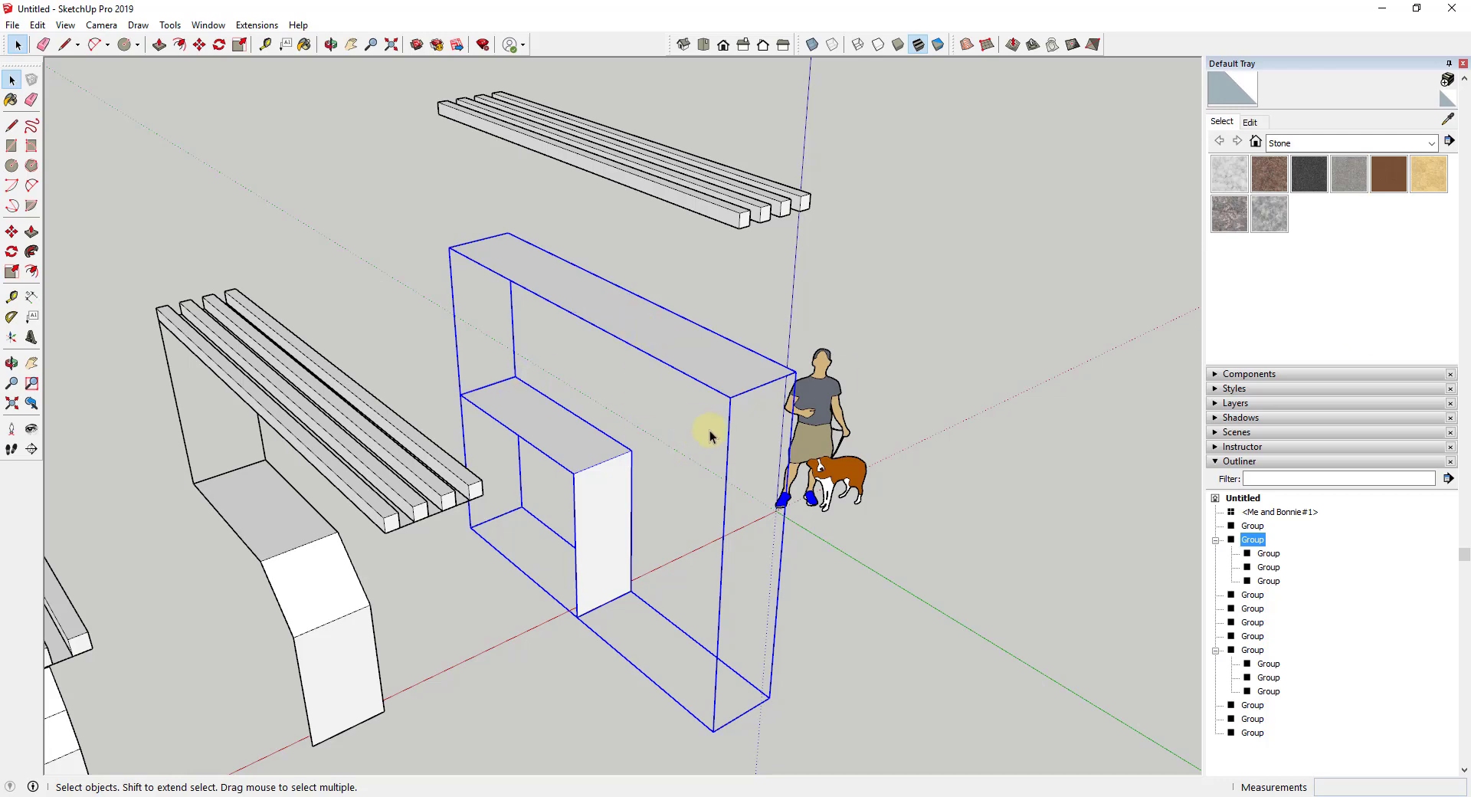
Step: Move the slatted top of the curved frame farthest from the person straight up off its frame
middle_click_drag(706, 431, 847, 325)
scroll(869, 315, "down", 6)
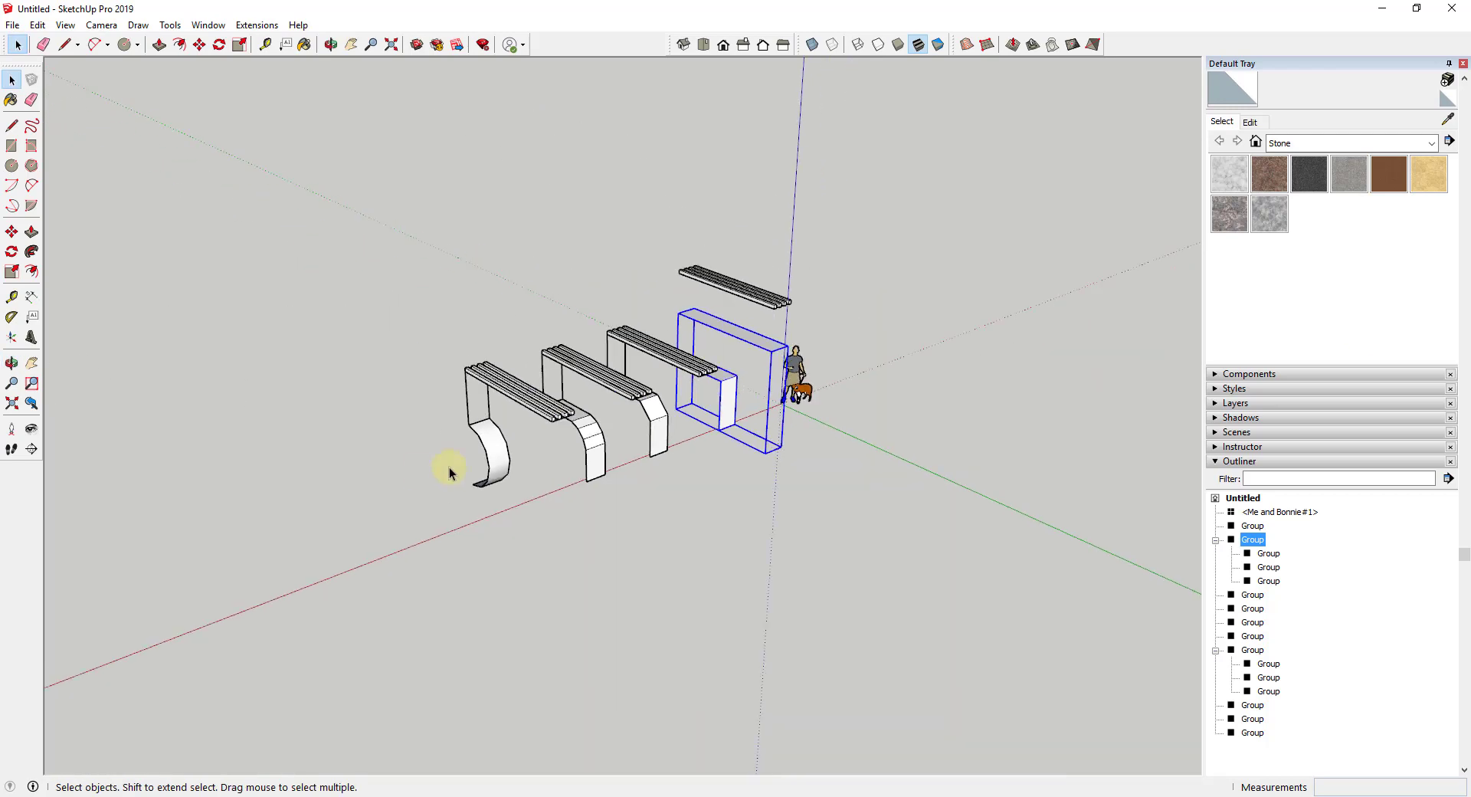
scroll(545, 365, "up", 5)
left_click(605, 318)
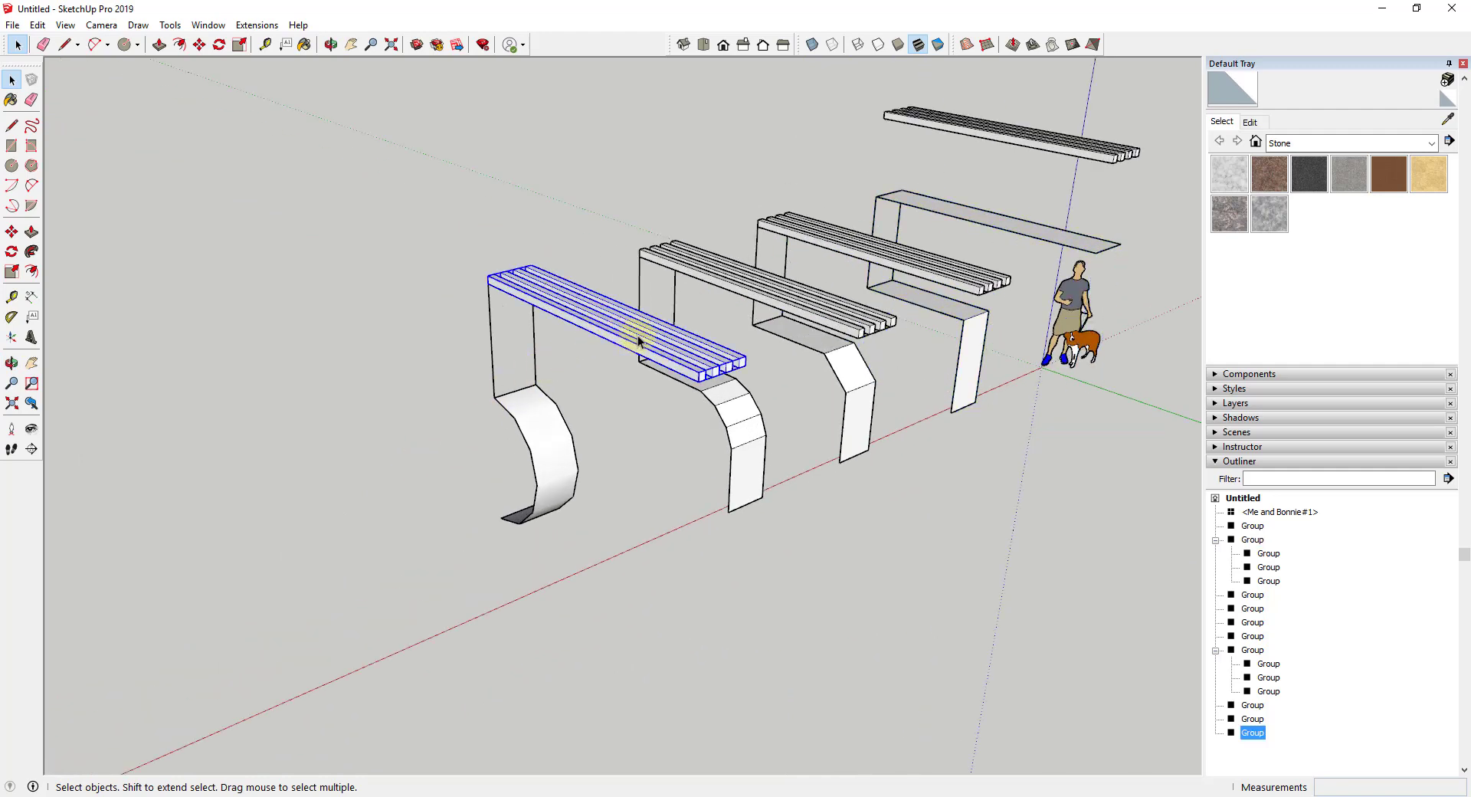
key("m")
left_click_drag(632, 322, 633, 230)
key("space")
Step: Try Flowify's Impose Grid on the curved frame group farthest from the person
scroll(633, 345, "up", 4)
left_click(584, 305)
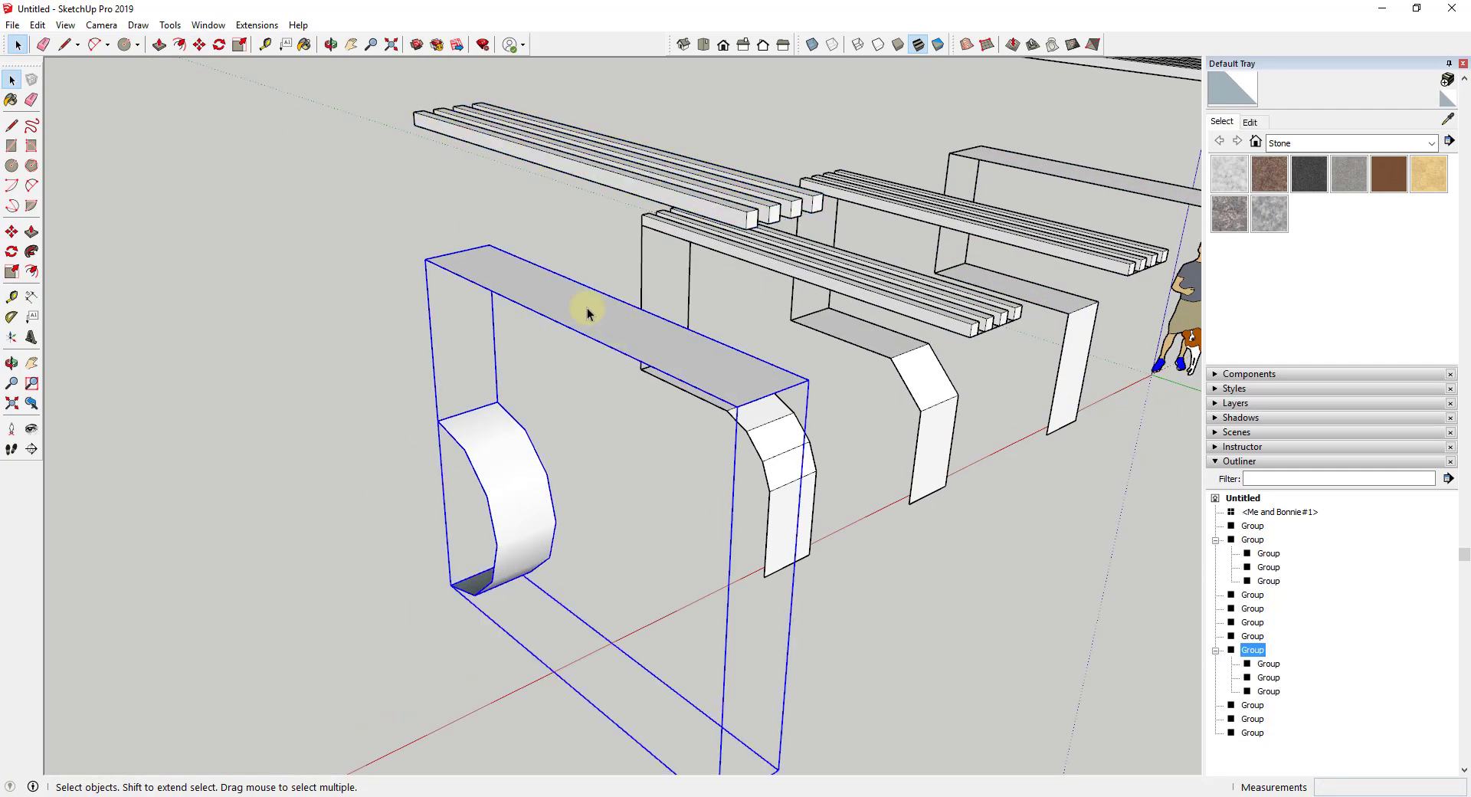
left_click(264, 25)
mouse_move(276, 418)
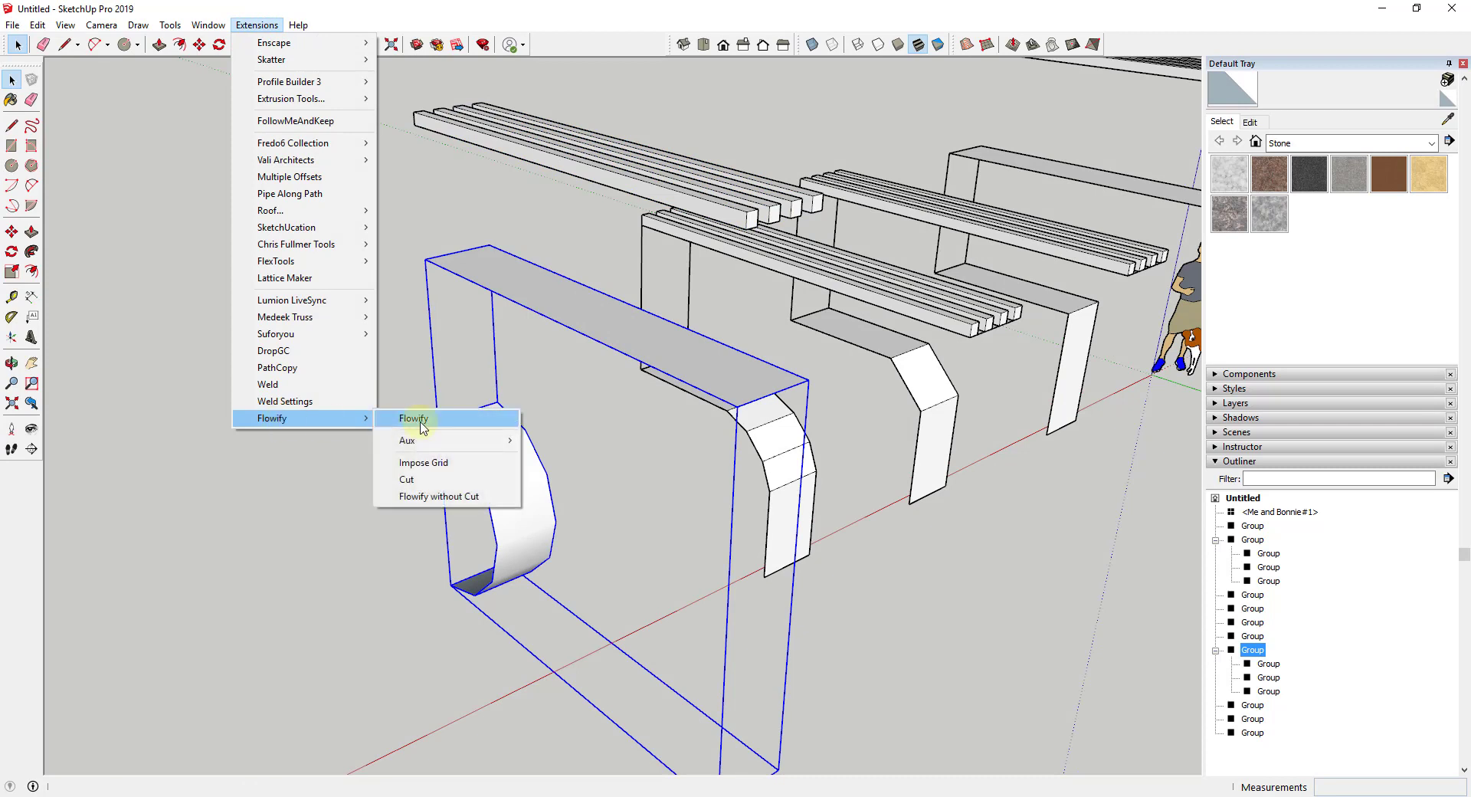
left_click(429, 462)
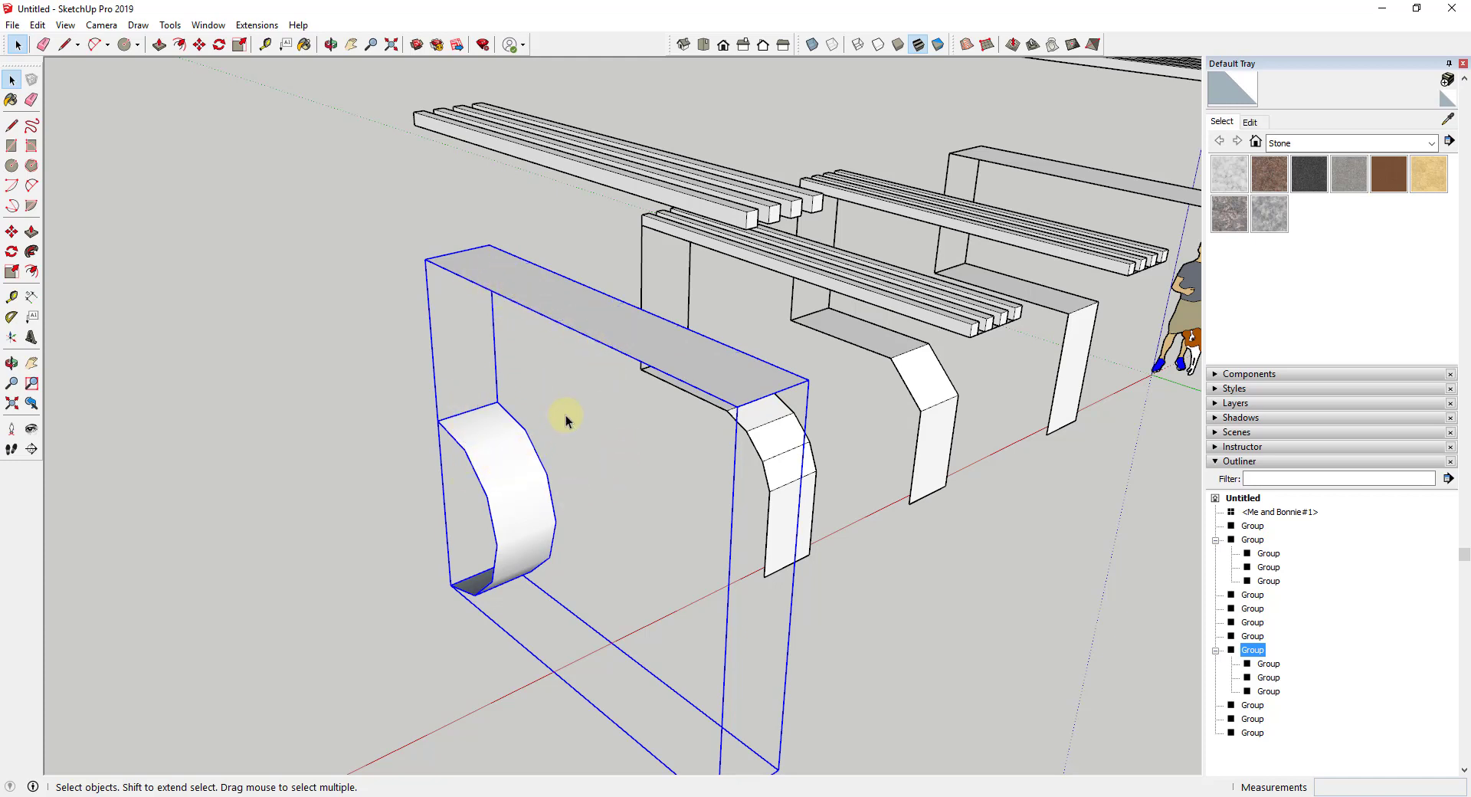
Step: Explode the nested curved surface group inside the farthest frame group, and reselect the whole frame group
scroll(565, 417, "down", 3)
double_click(530, 438)
left_click(526, 453)
right_click(525, 454)
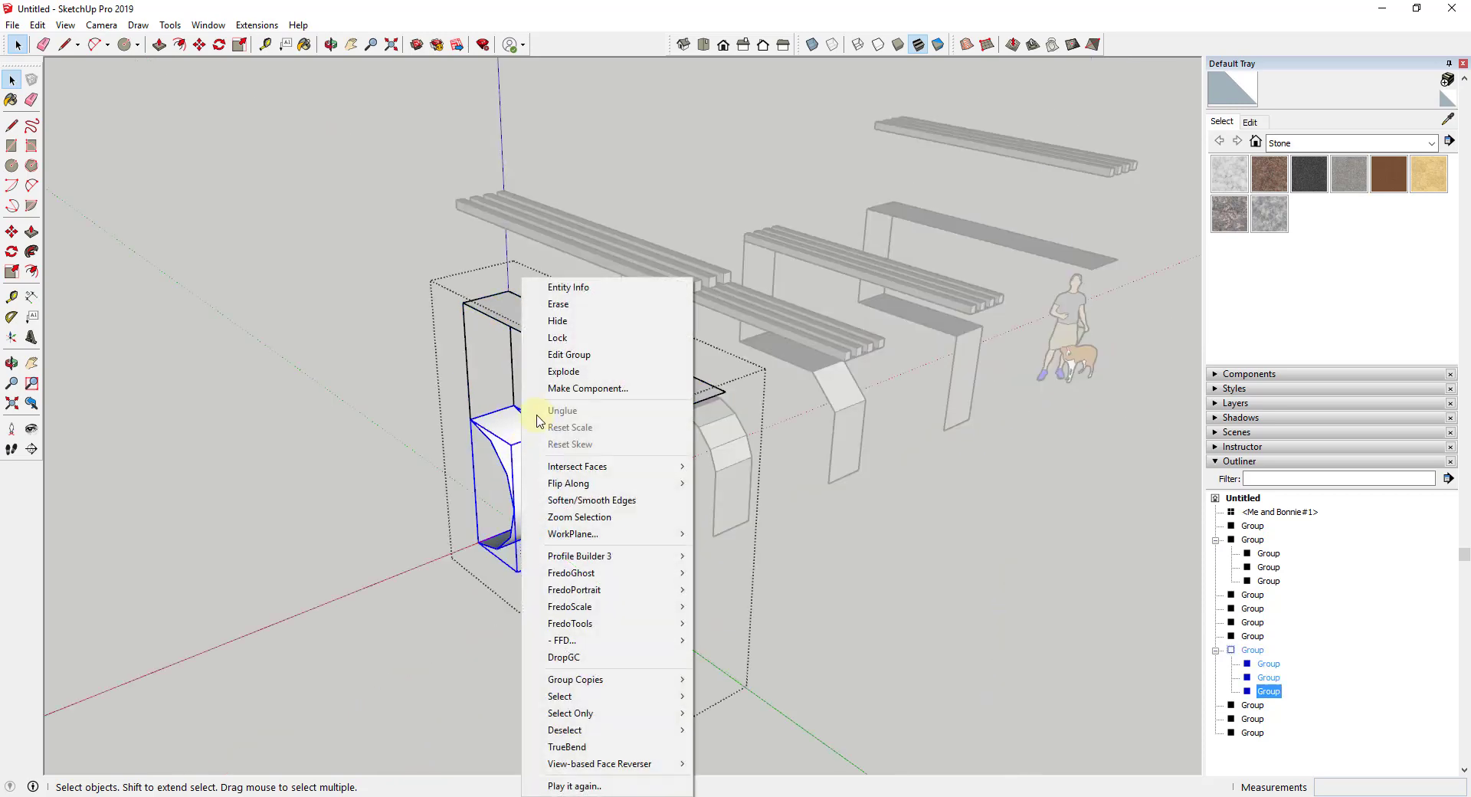
left_click(567, 367)
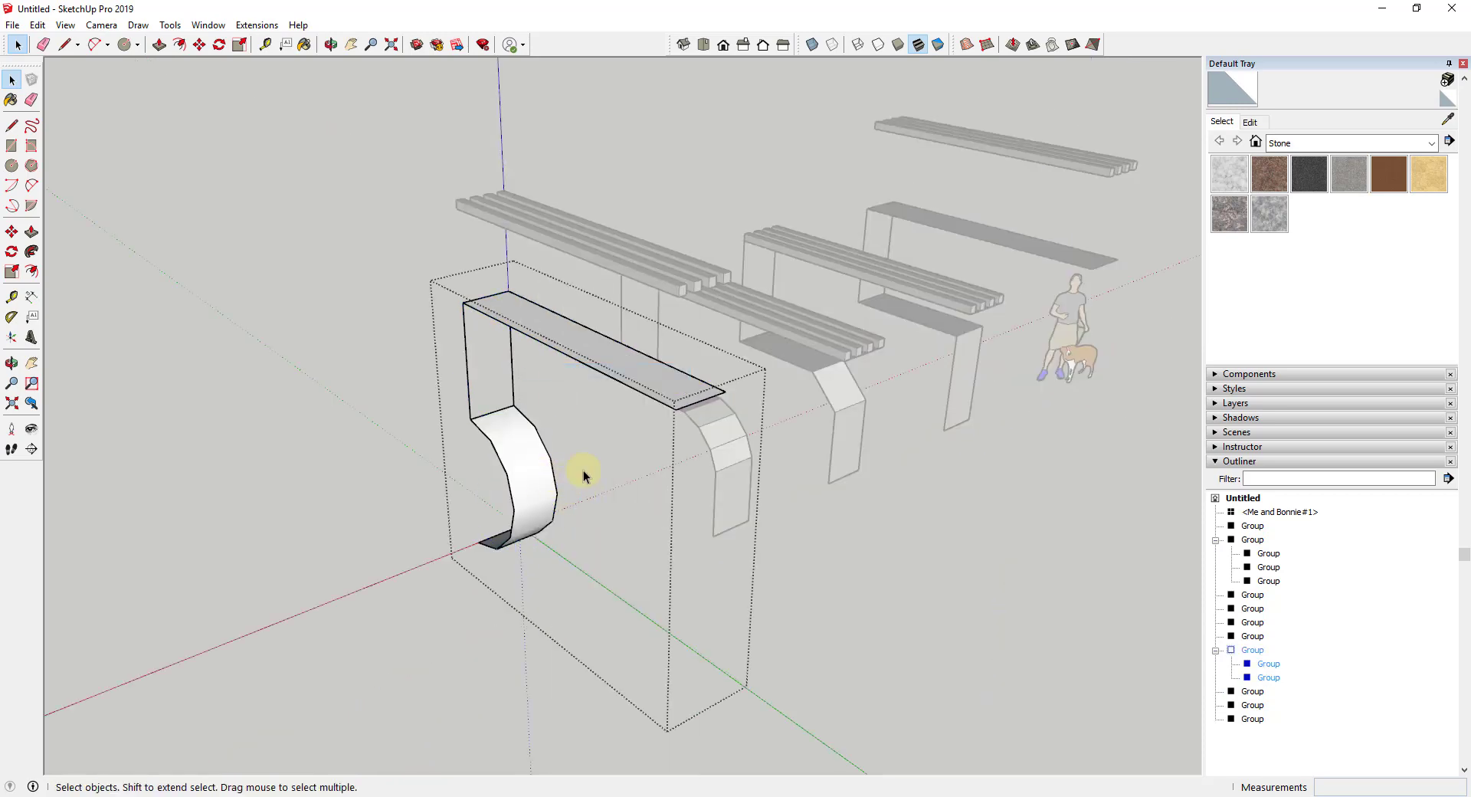
left_click(443, 448)
left_click(532, 320)
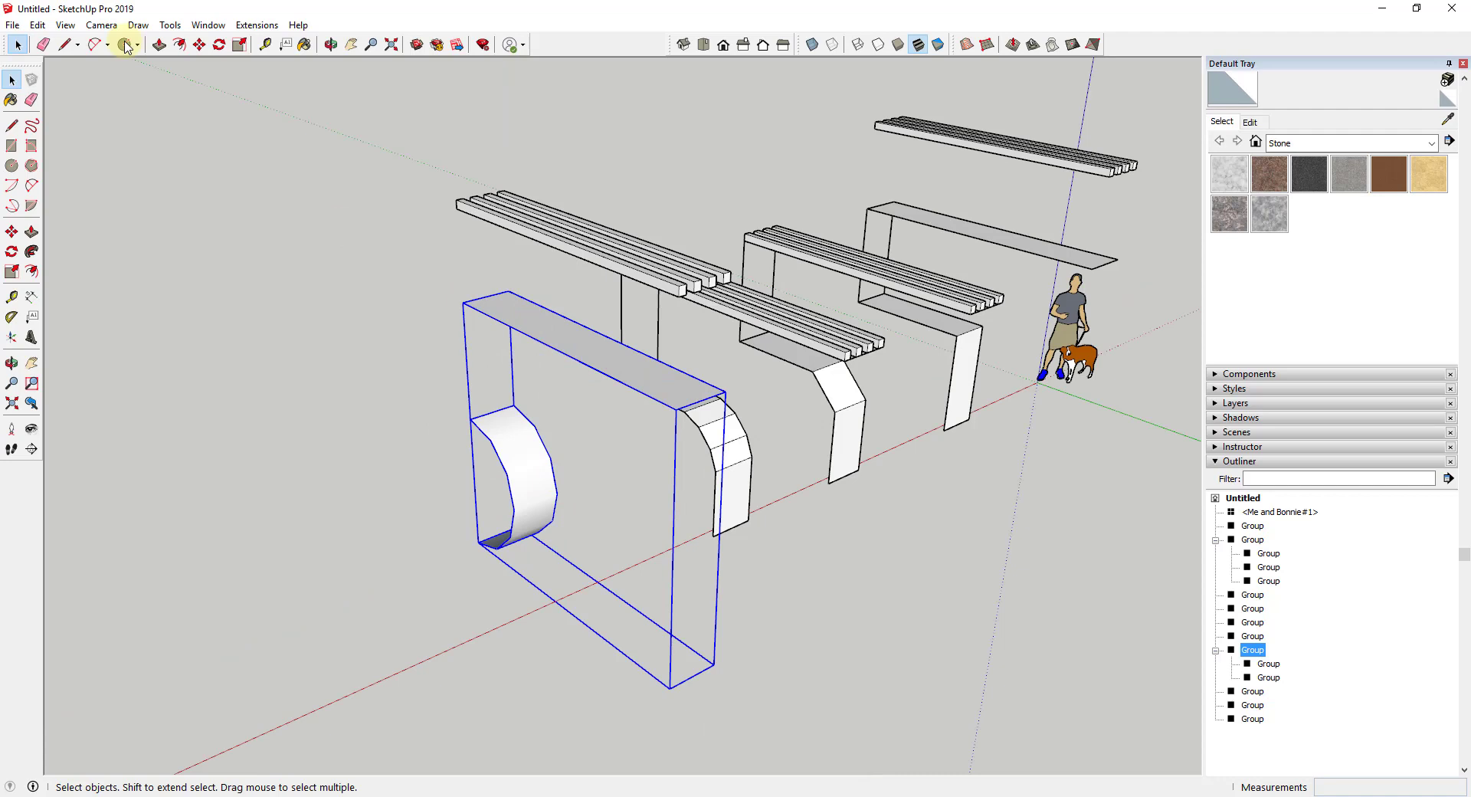
Step: Group the curved surface inside the frame group farthest from the person
left_click(247, 26)
mouse_move(305, 417)
left_click(435, 464)
double_click(534, 487)
double_click(529, 481)
right_click(527, 483)
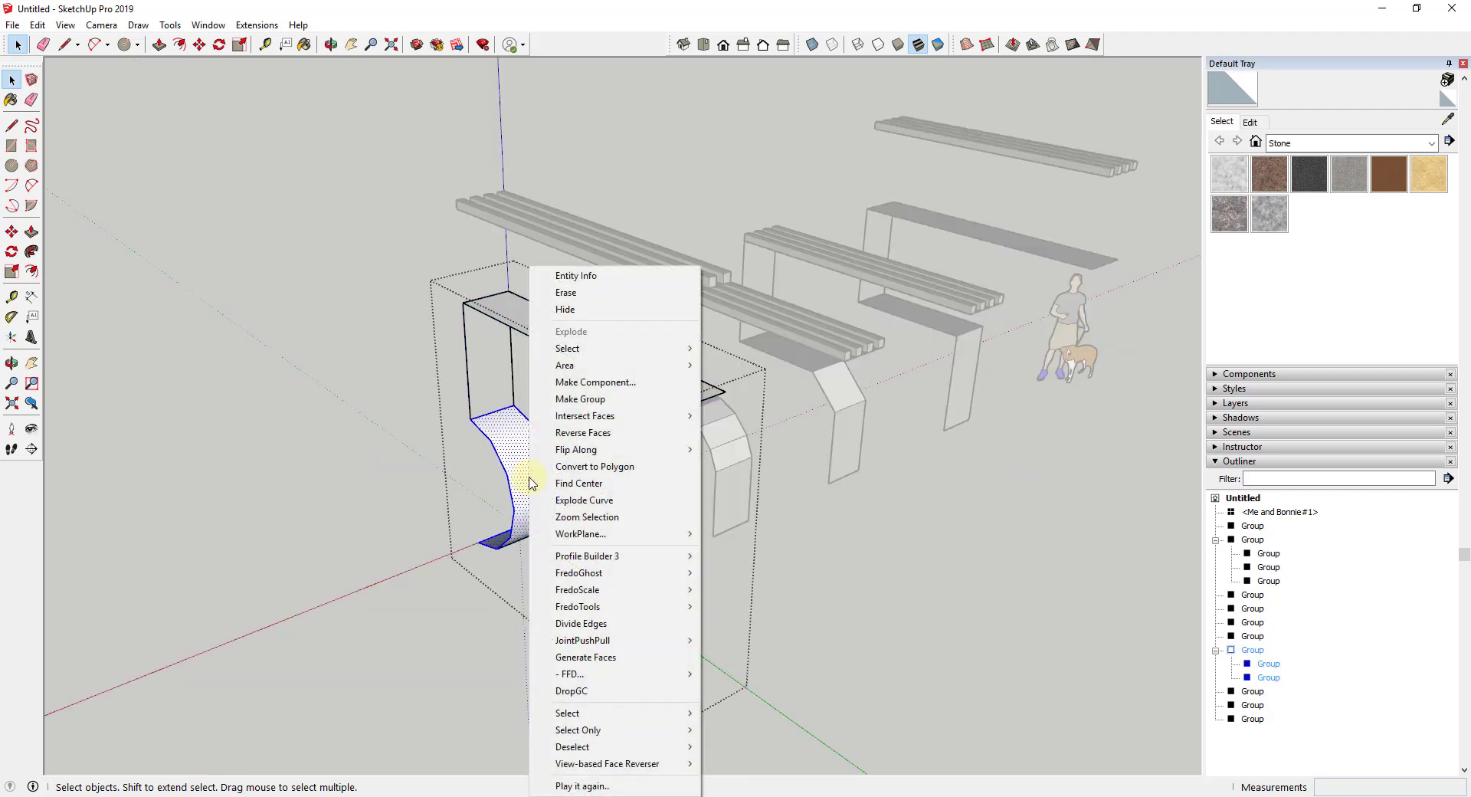
left_click(586, 399)
left_click(417, 502)
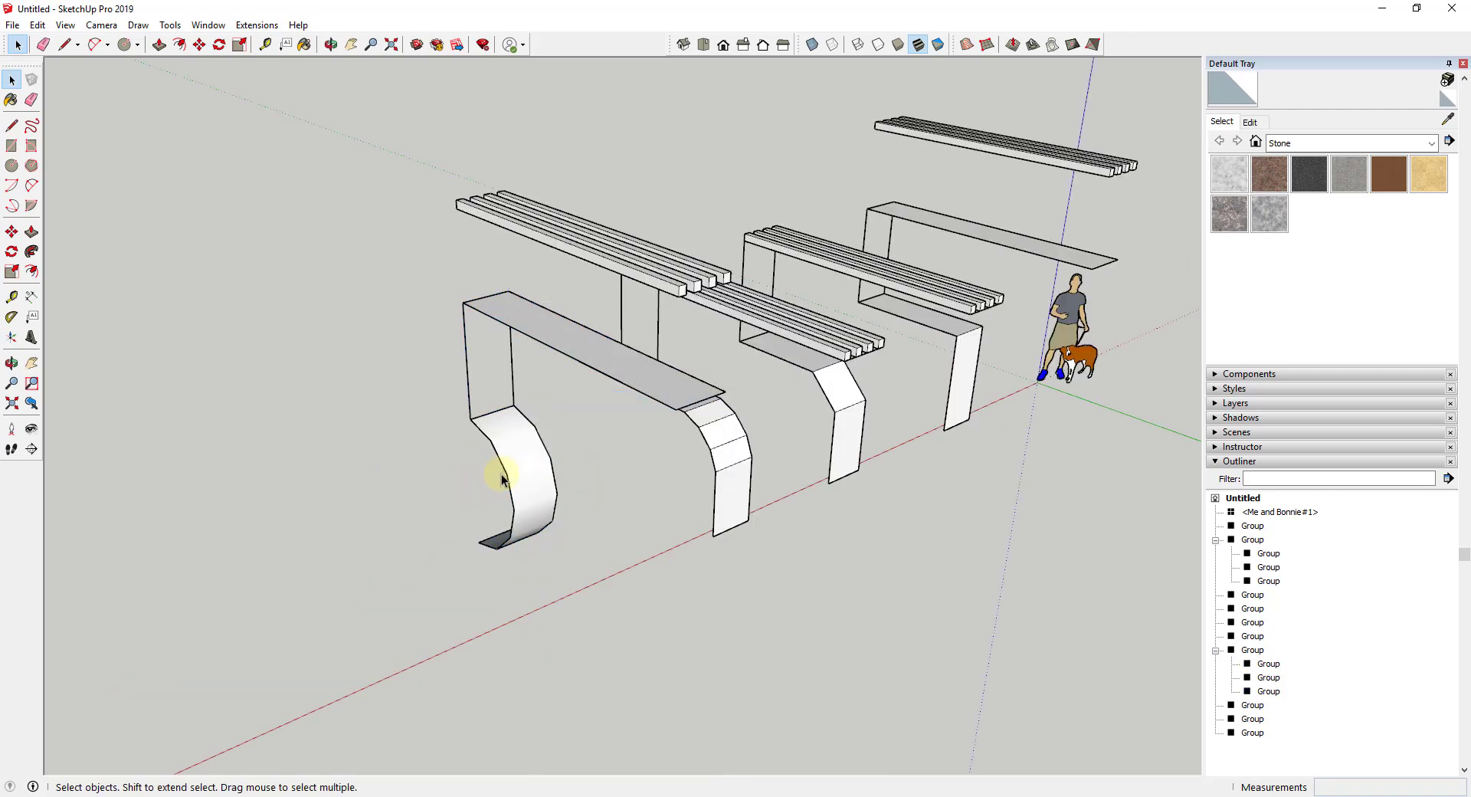
Step: Move the slatted top of the farthest frame straight down 3' 7 5/16" back onto its frame
middle_click_drag(513, 236, 532, 246)
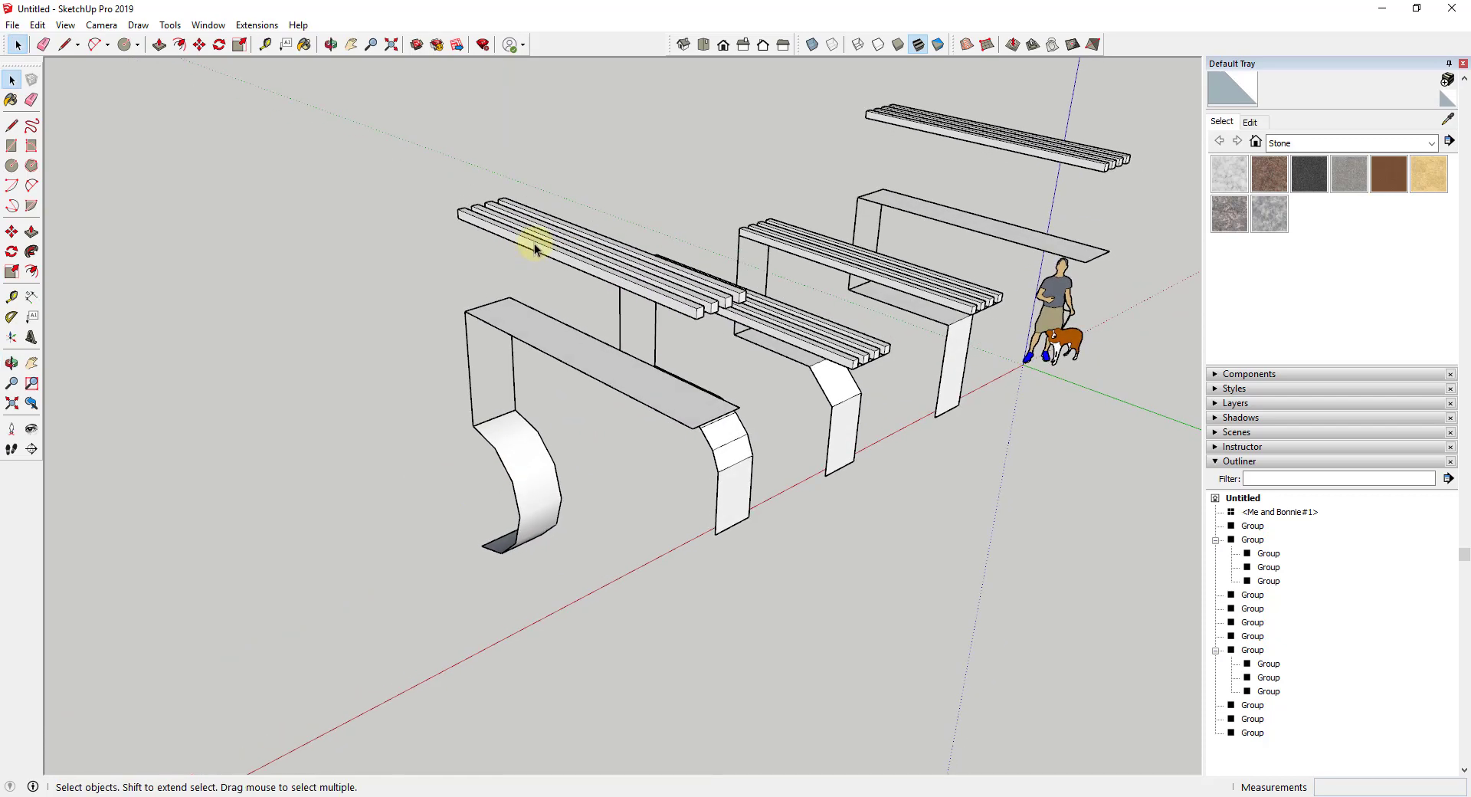
key("m")
left_click_drag(455, 220, 469, 318)
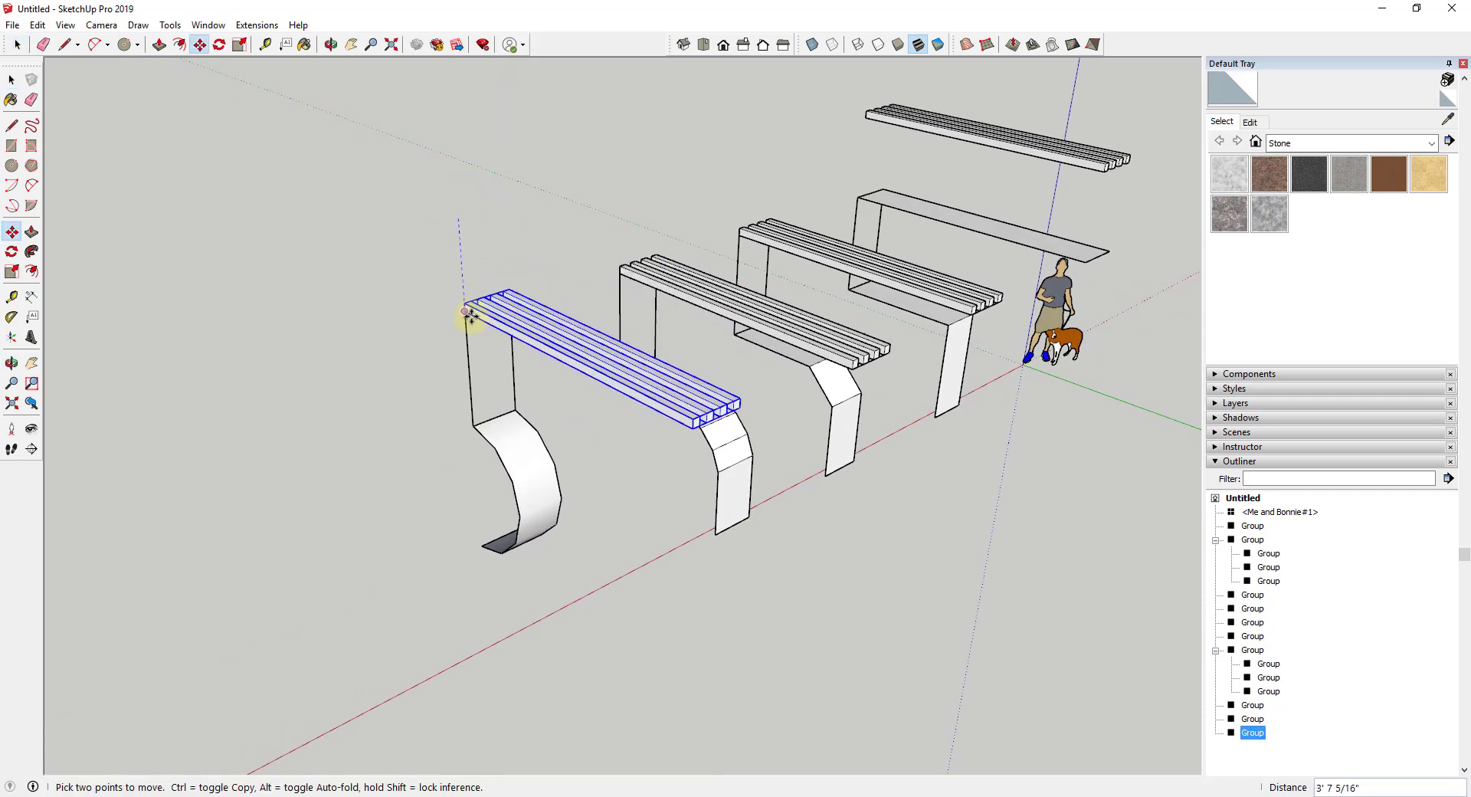
Step: Move the raised slatted top nearest the person down onto the upper face of its frame
middle_click_drag(861, 283, 680, 318, "shift")
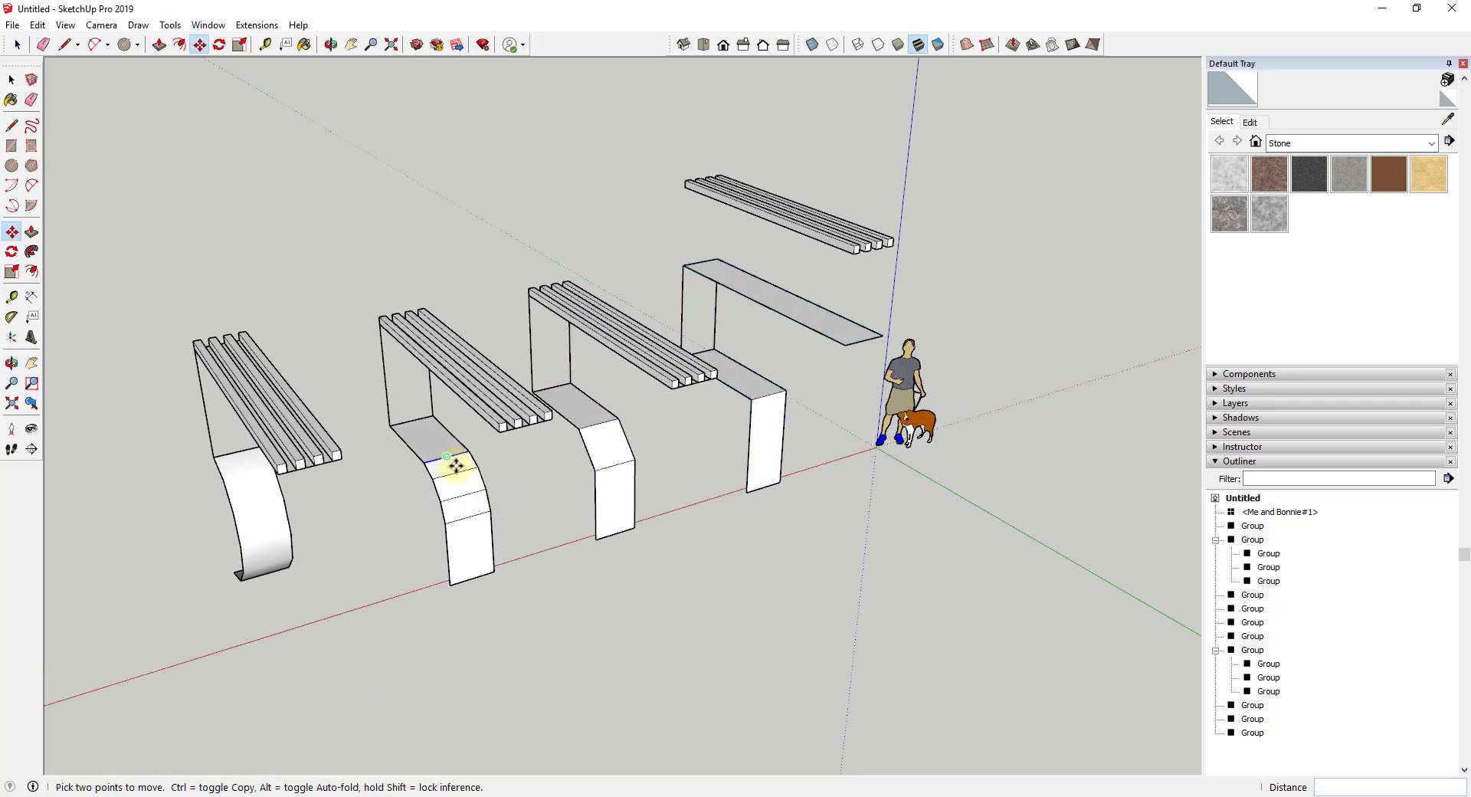
key("space")
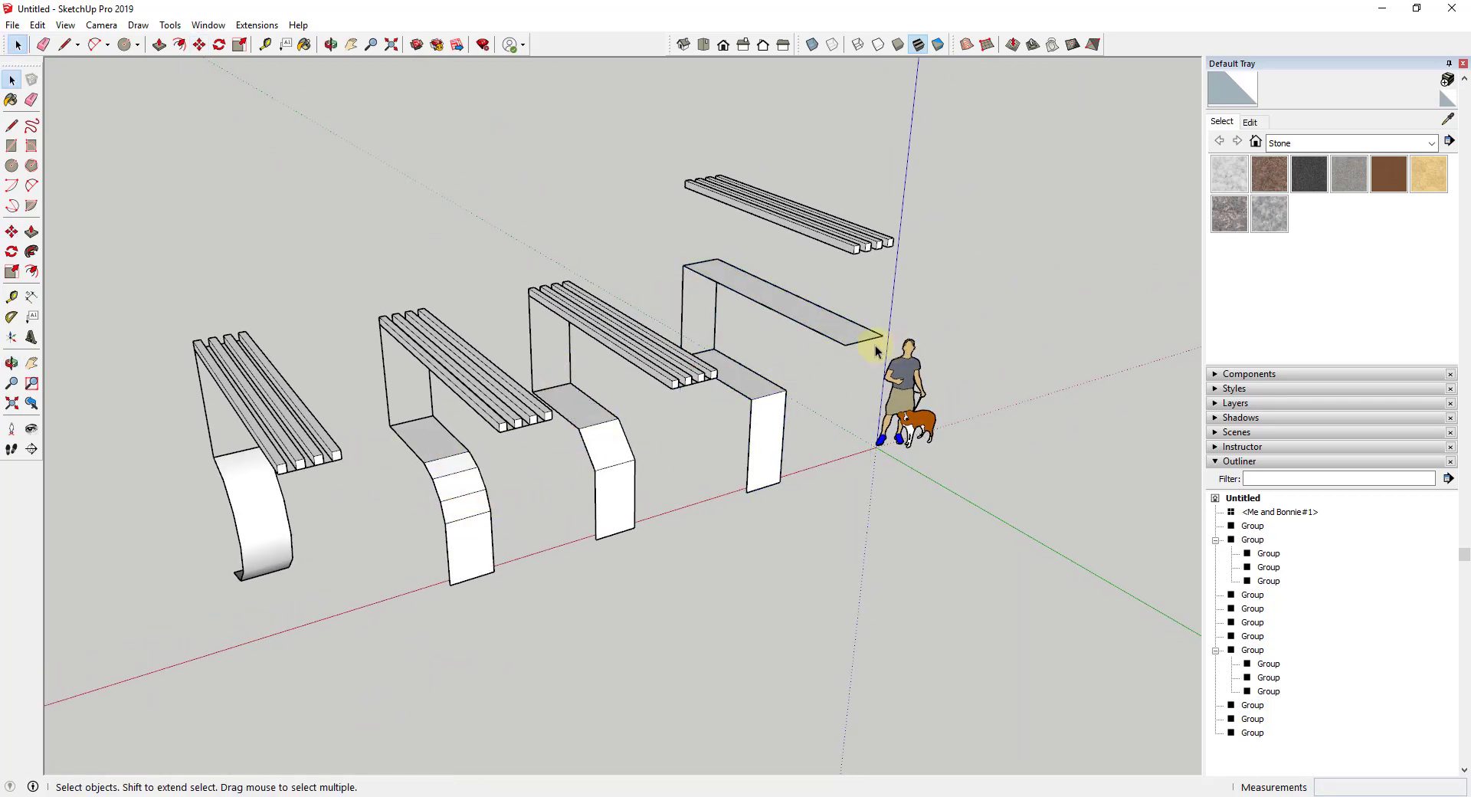
left_click(728, 200)
scroll(828, 214, "up", 3)
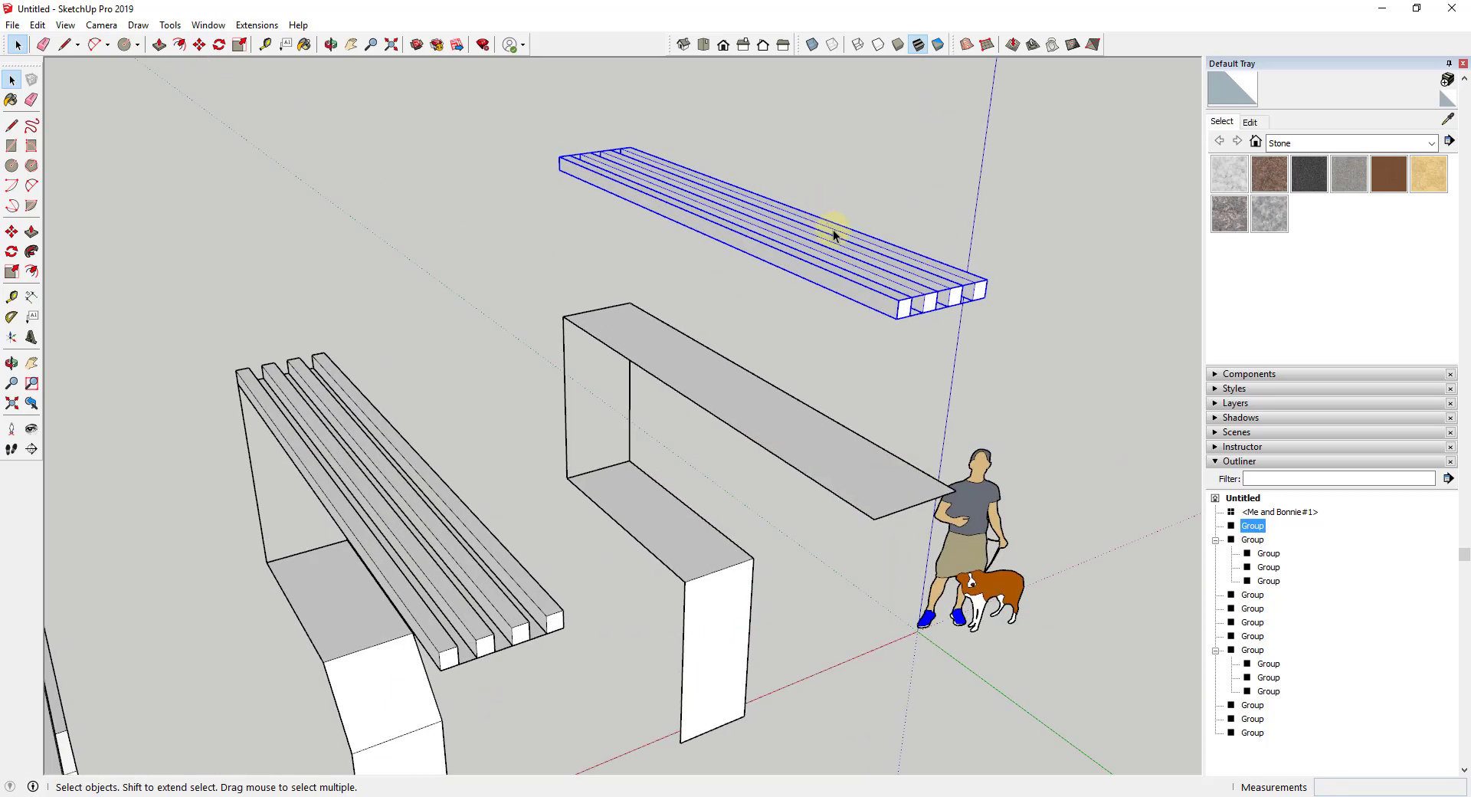
key("m")
left_click(559, 172)
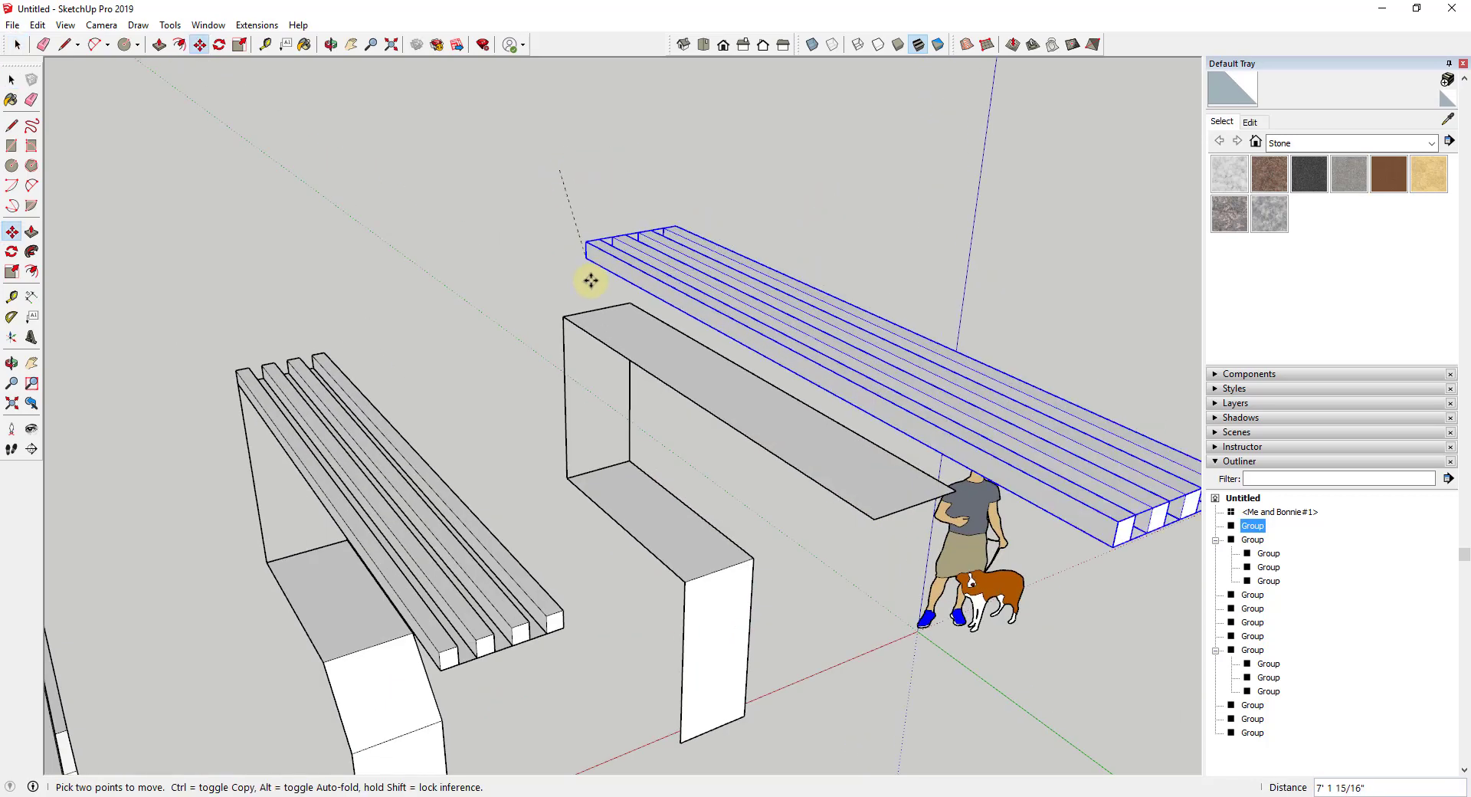
left_click(564, 307)
key("space")
Step: Open the slatted top group nearest the person and check whether its slats are loose geometry in one group
middle_click_drag(838, 483, 830, 417)
double_click(830, 432)
left_click(830, 431)
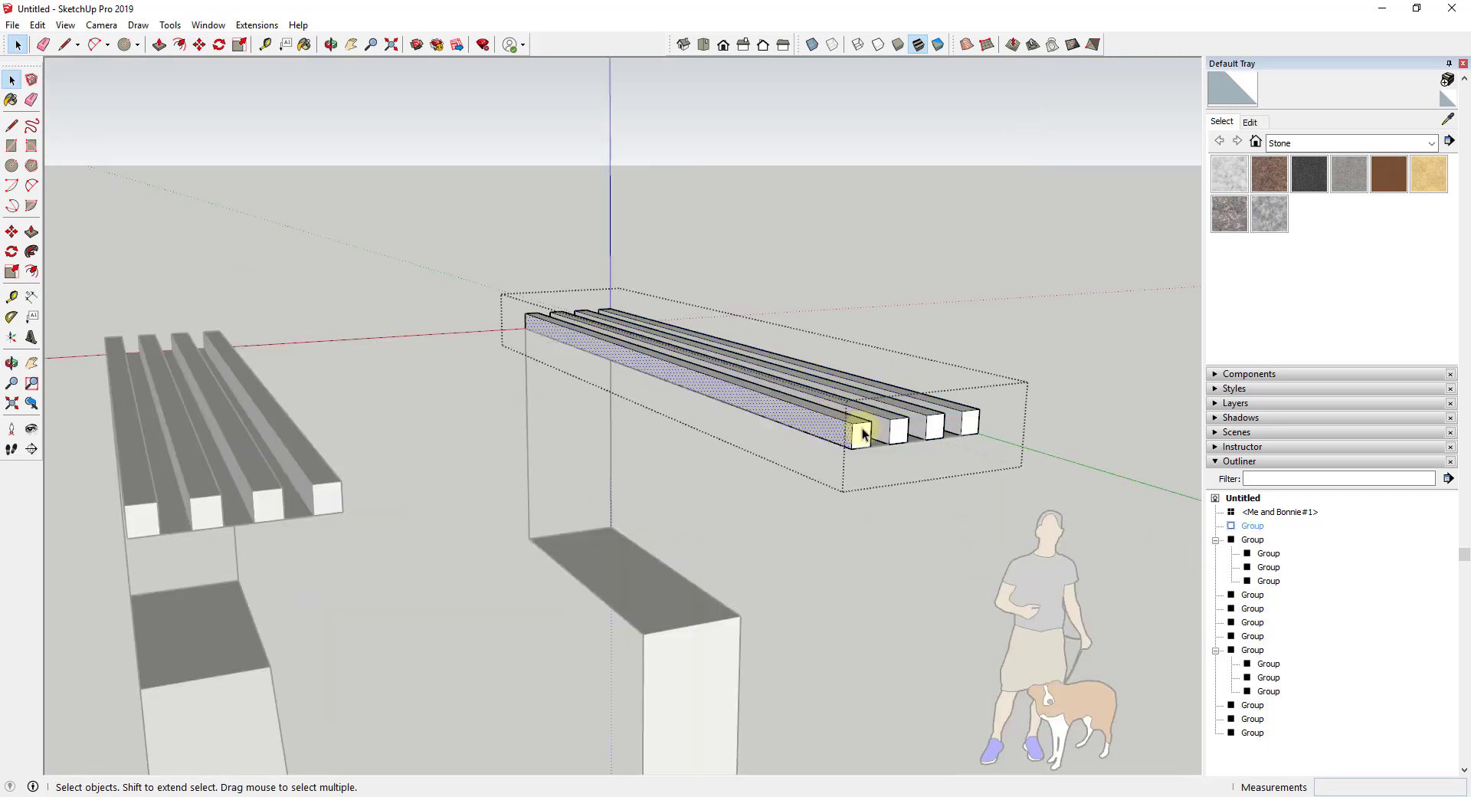
left_click(939, 426)
left_click(967, 423)
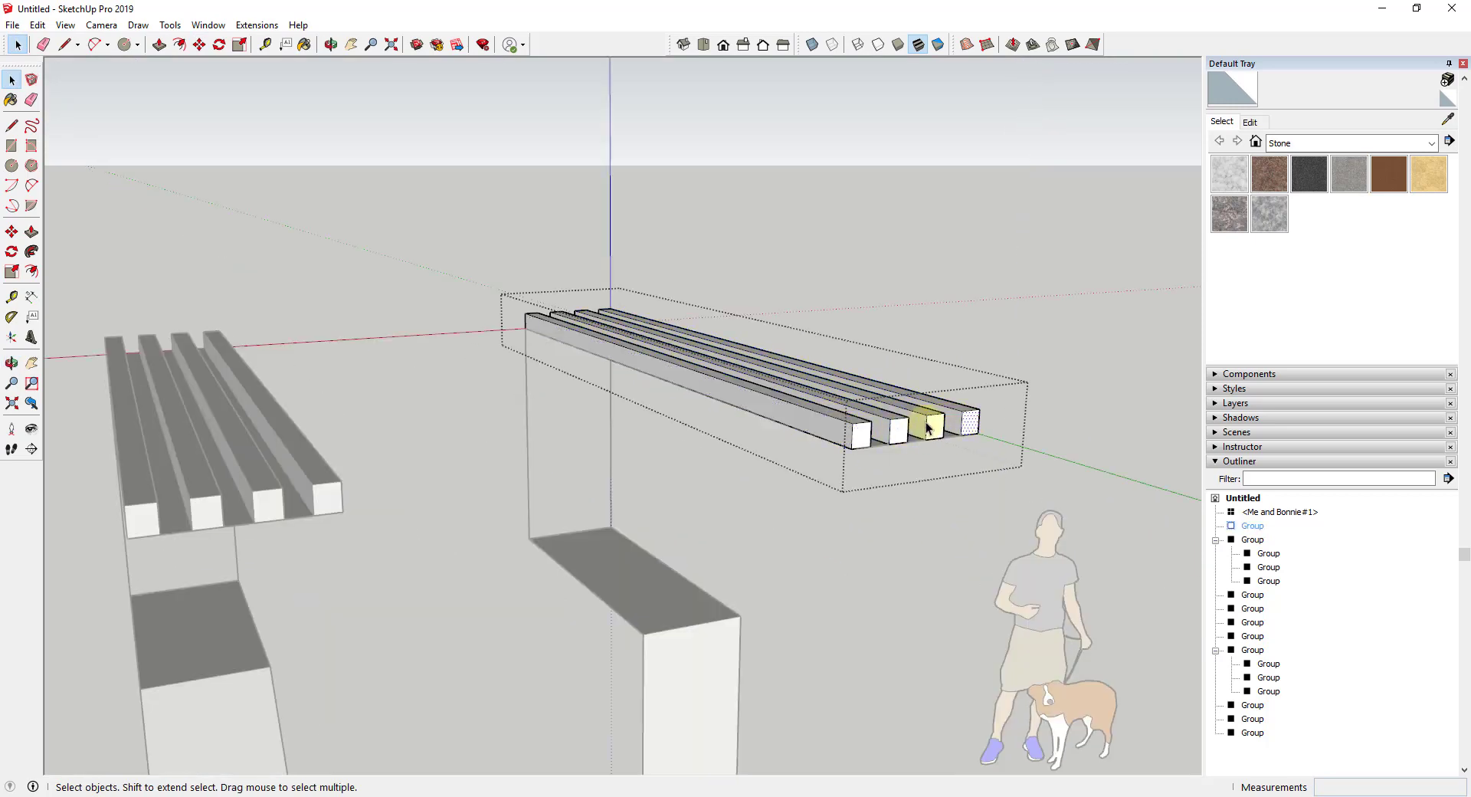
left_click(489, 421)
middle_click_drag(489, 422, 696, 507)
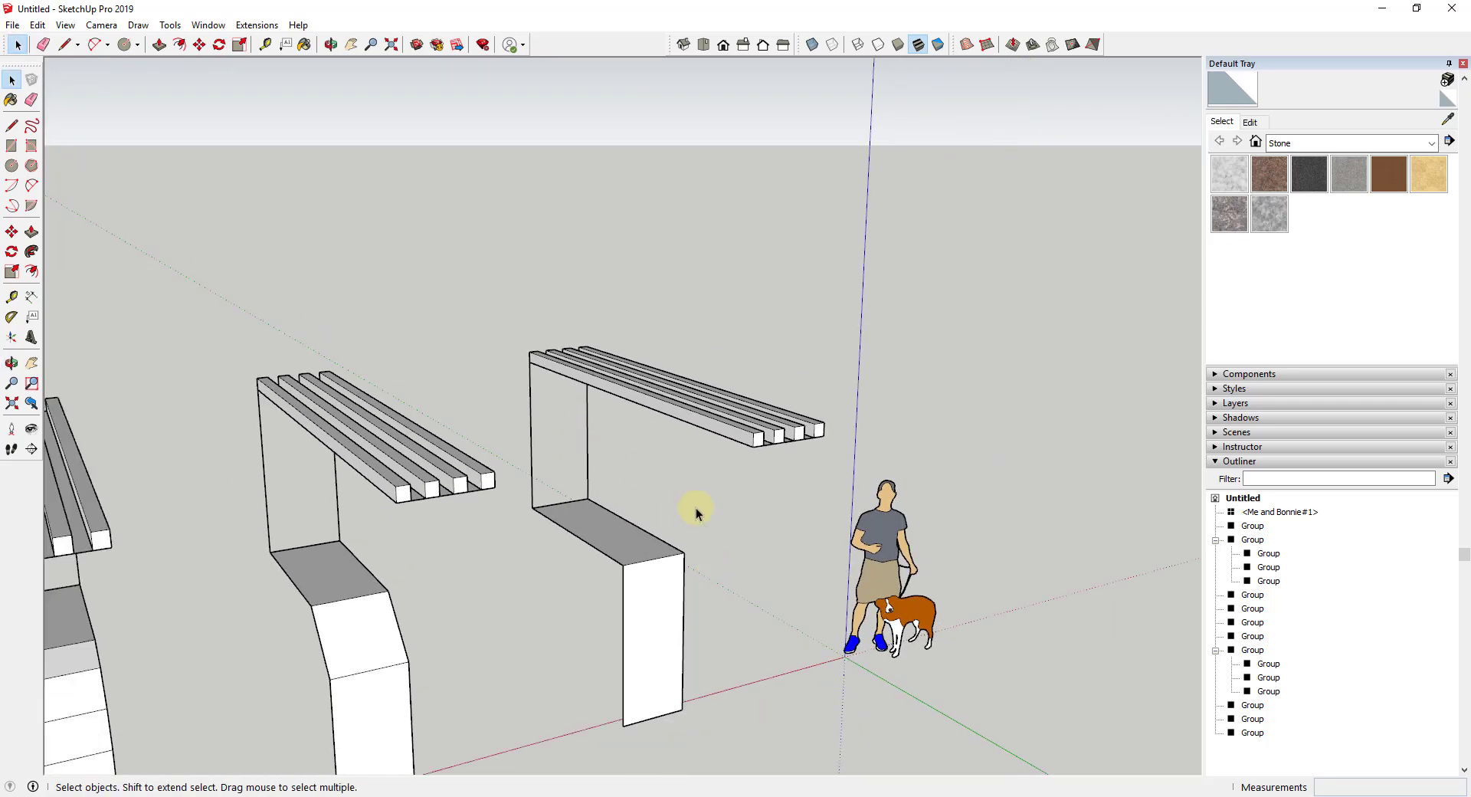
Step: Run Flowify on the slatted top together with the frame group nearest the person
left_click(689, 421)
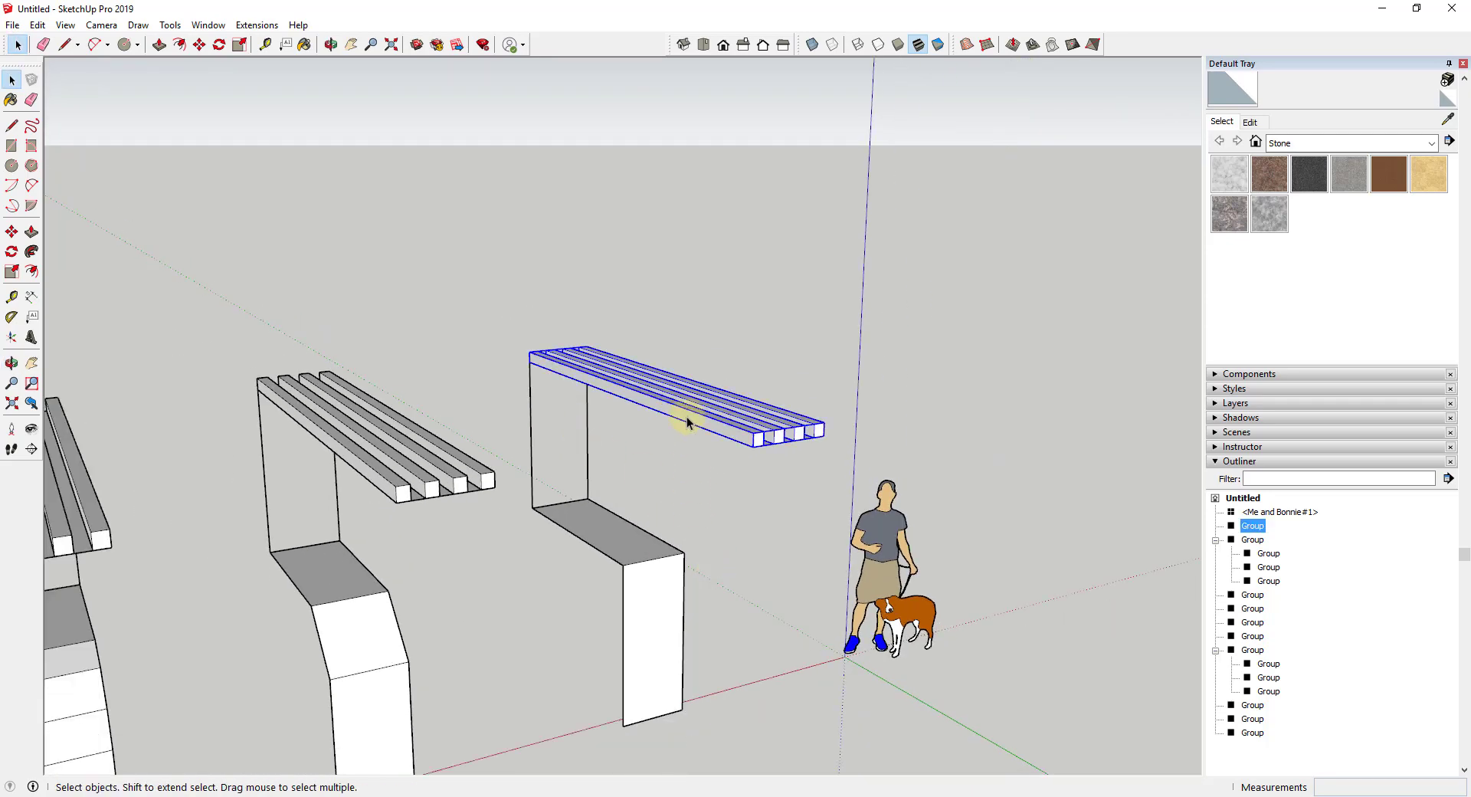
left_click(644, 601, "shift")
left_click(257, 30)
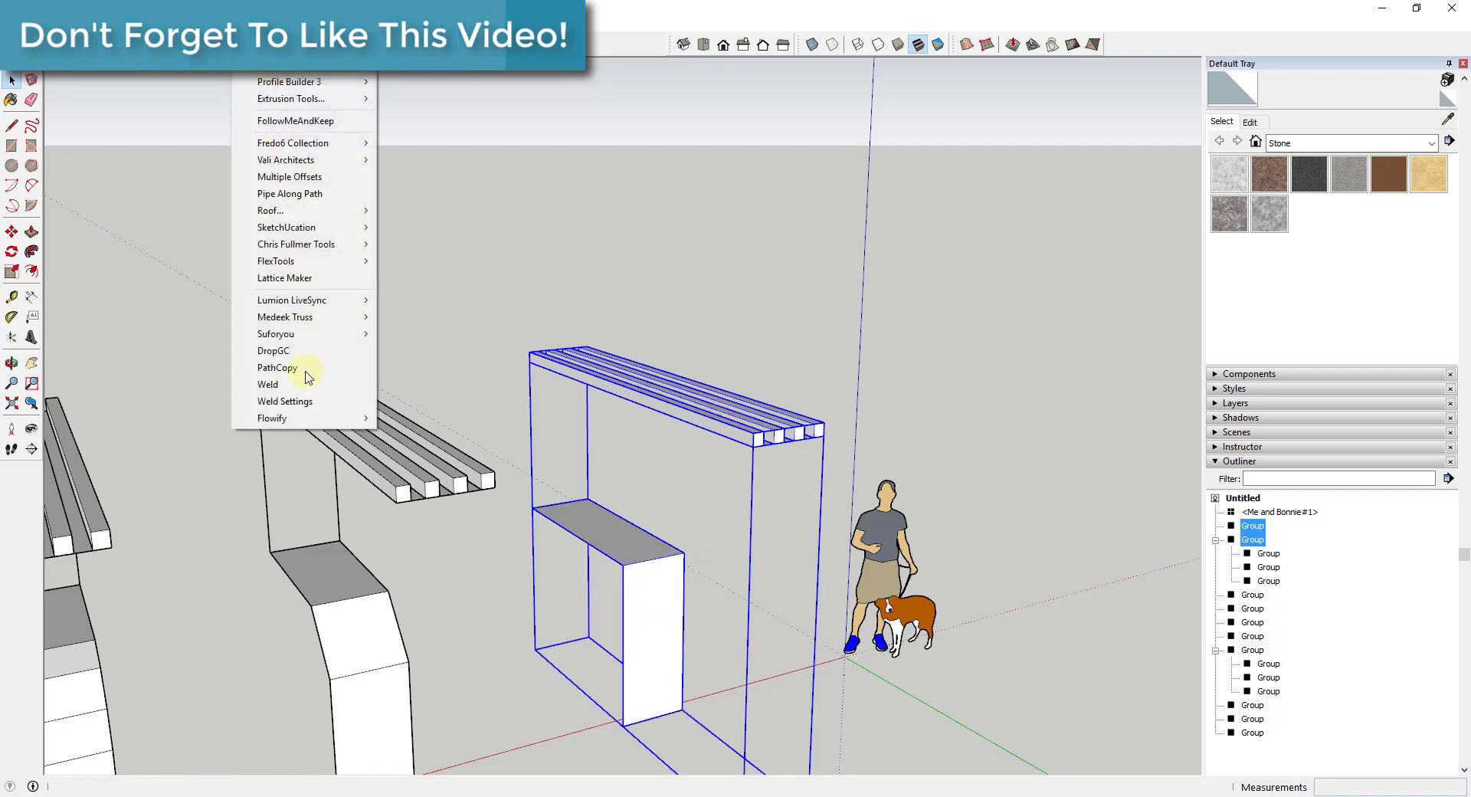
mouse_move(338, 418)
left_click(418, 420)
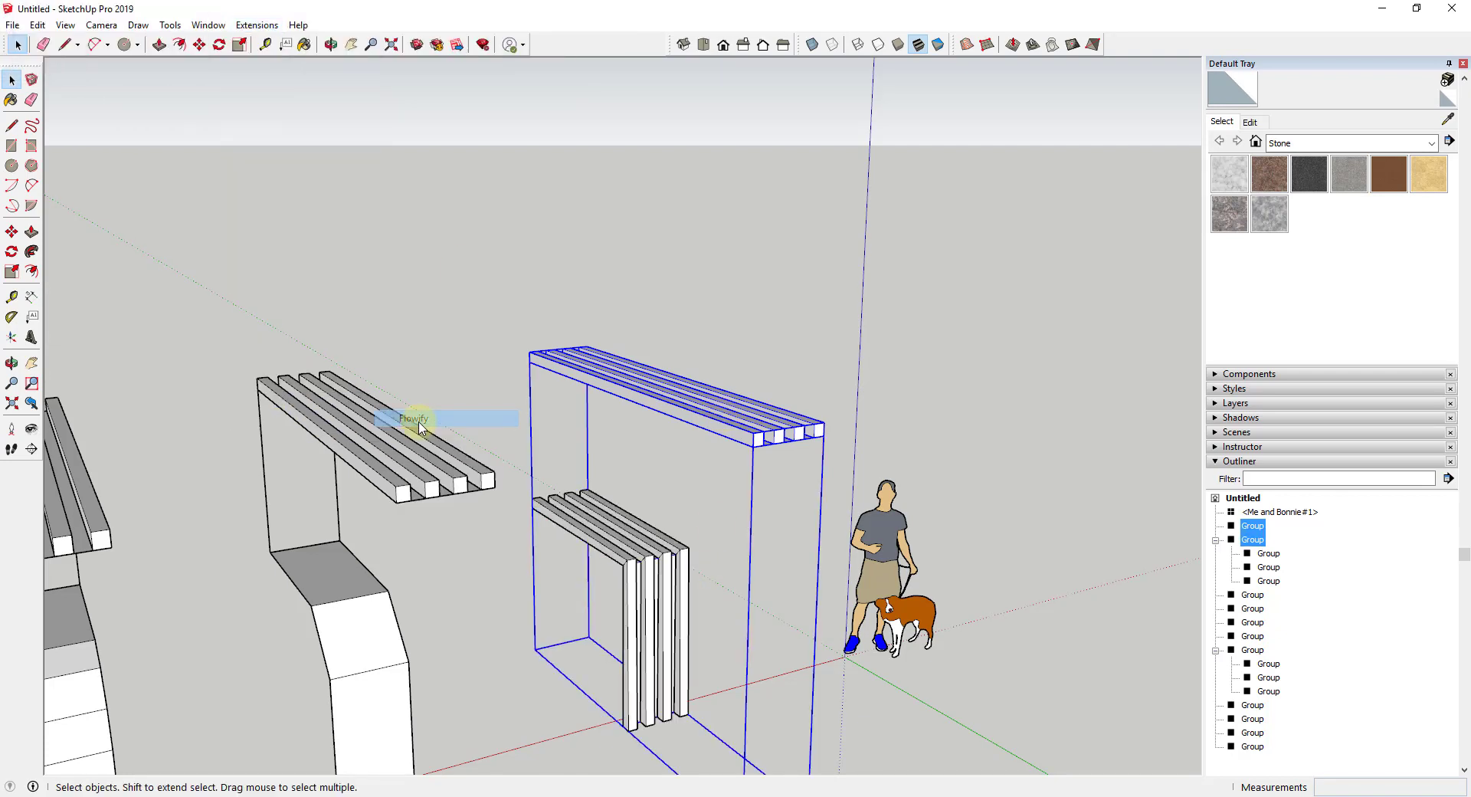
Step: Examine how the bent slats follow the right-angled target surface and its corner on the frame nearest the person
middle_click_drag(674, 559, 755, 486)
scroll(608, 601, "up", 5)
middle_click_drag(608, 601, 335, 463)
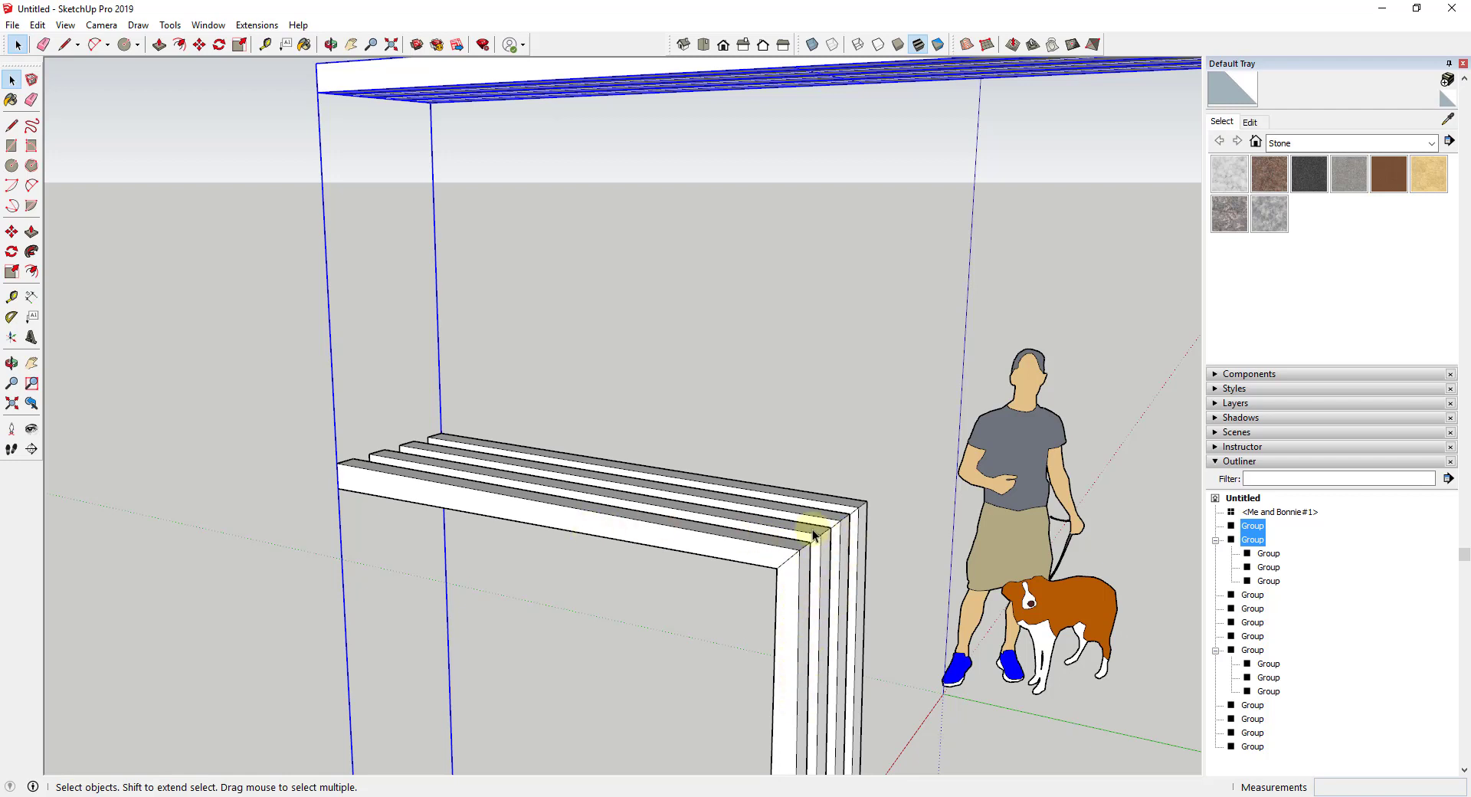
scroll(813, 532, "up", 5)
middle_click_drag(888, 561, 575, 361)
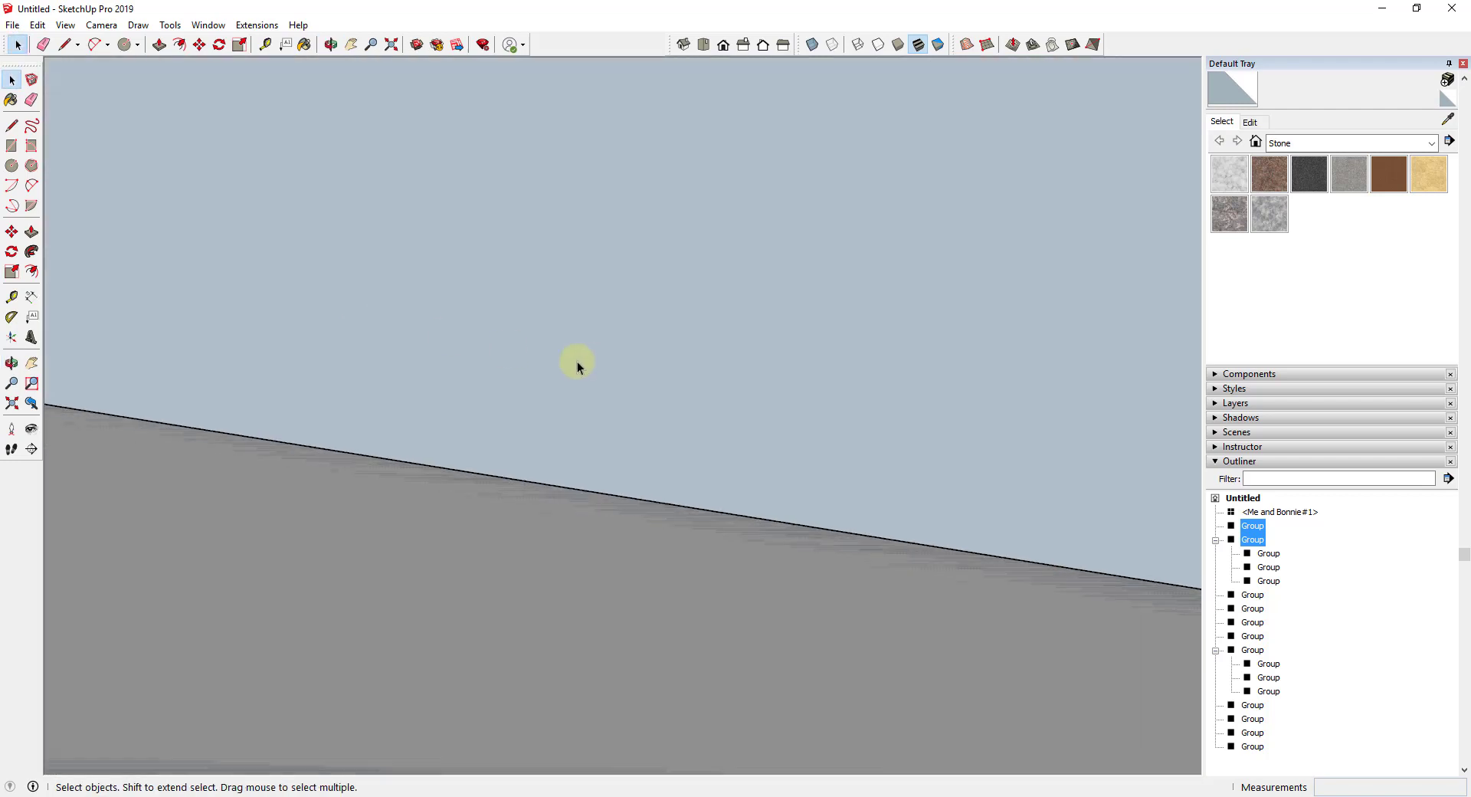
scroll(357, 441, "down", 10)
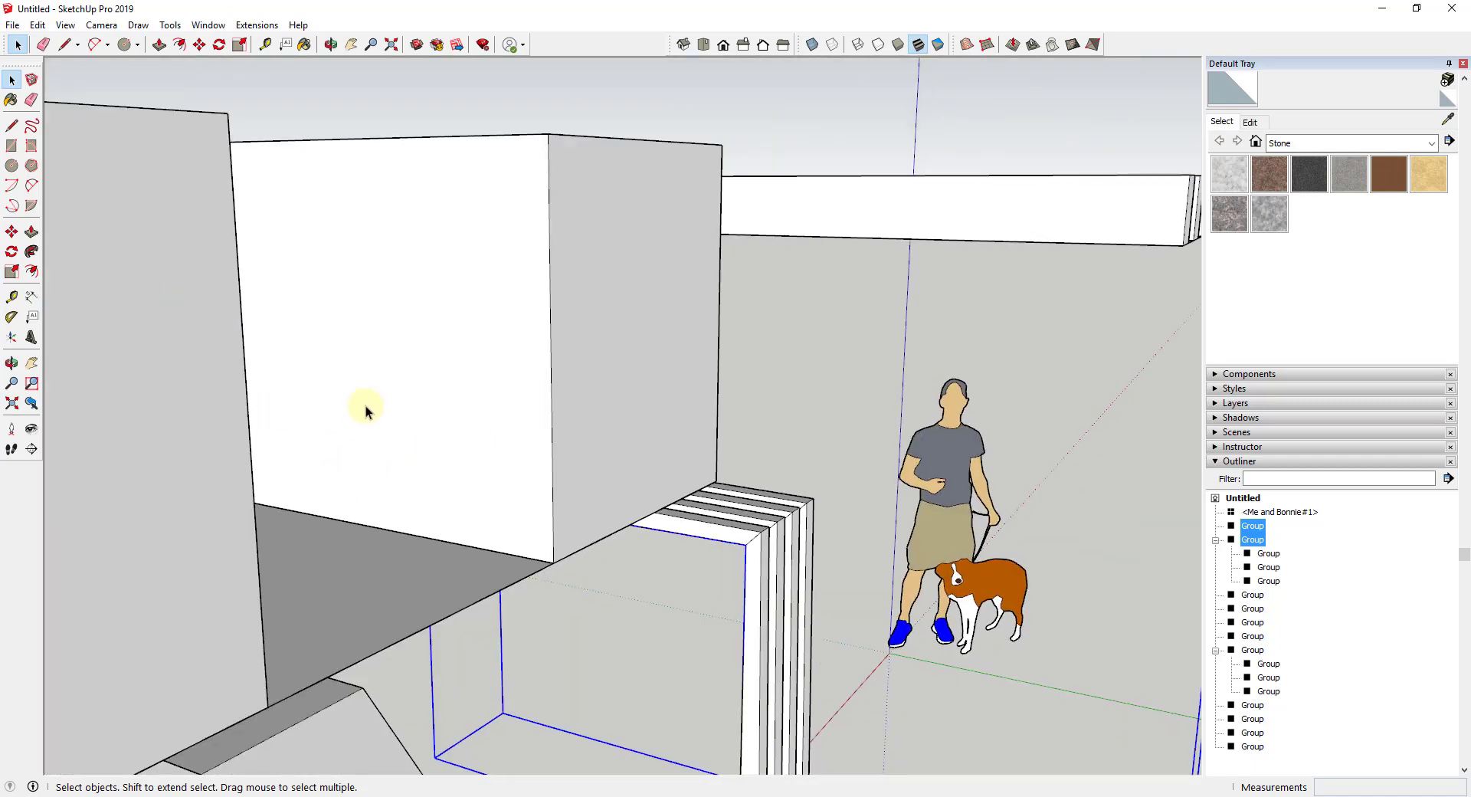
middle_click_drag(366, 406, 493, 499)
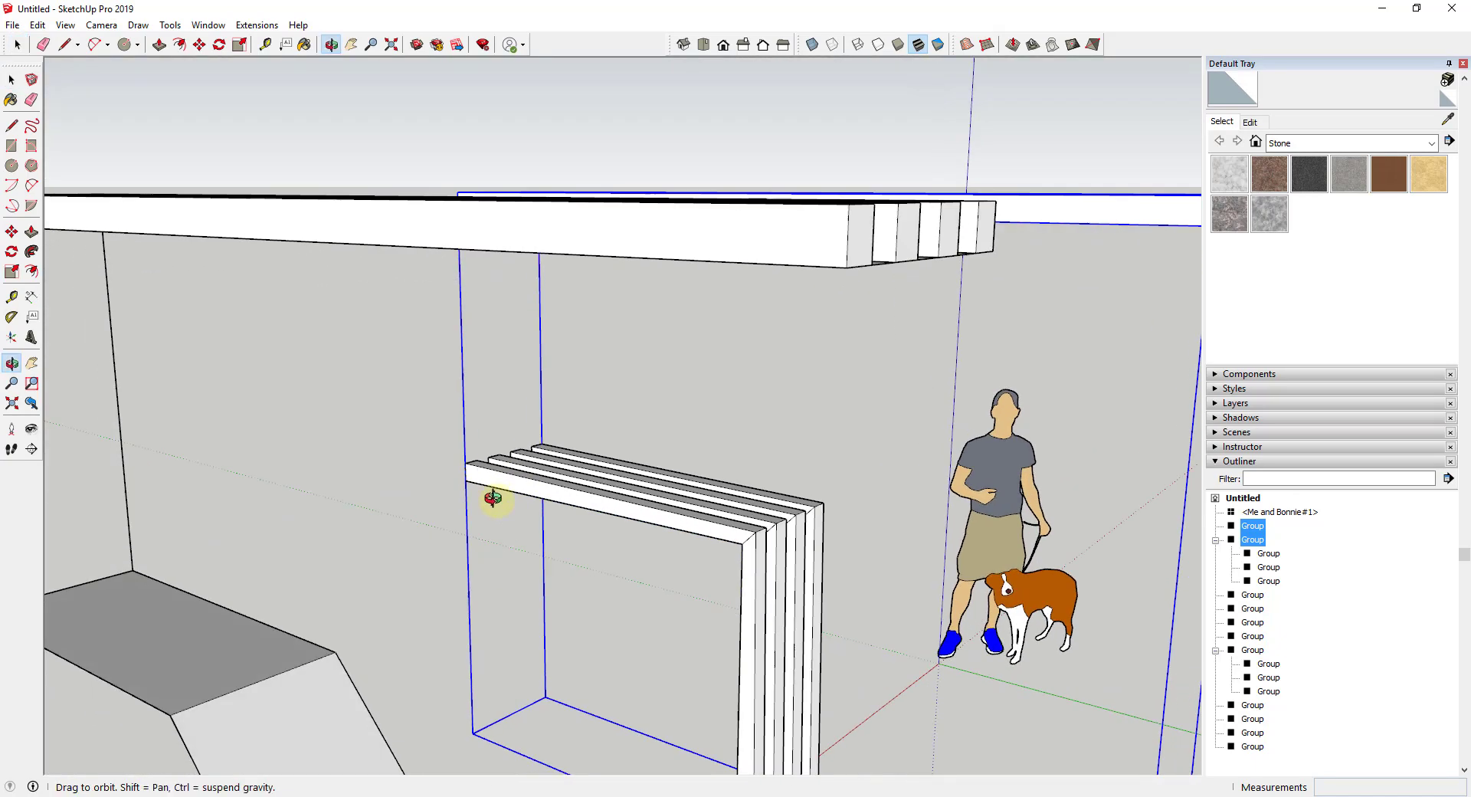
scroll(585, 434, "down", 3)
scroll(493, 371, "up", 3)
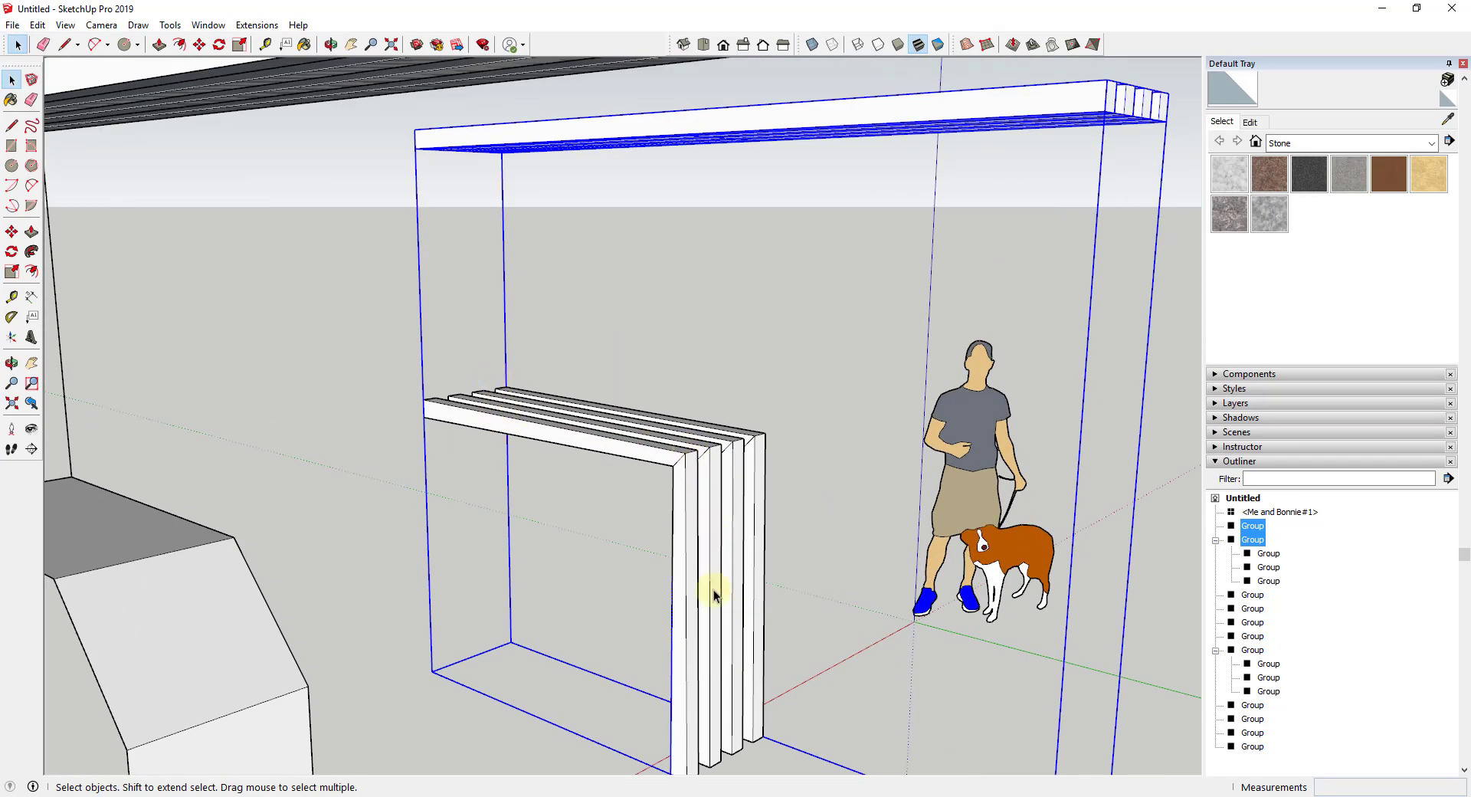
middle_click_drag(697, 333, 830, 197)
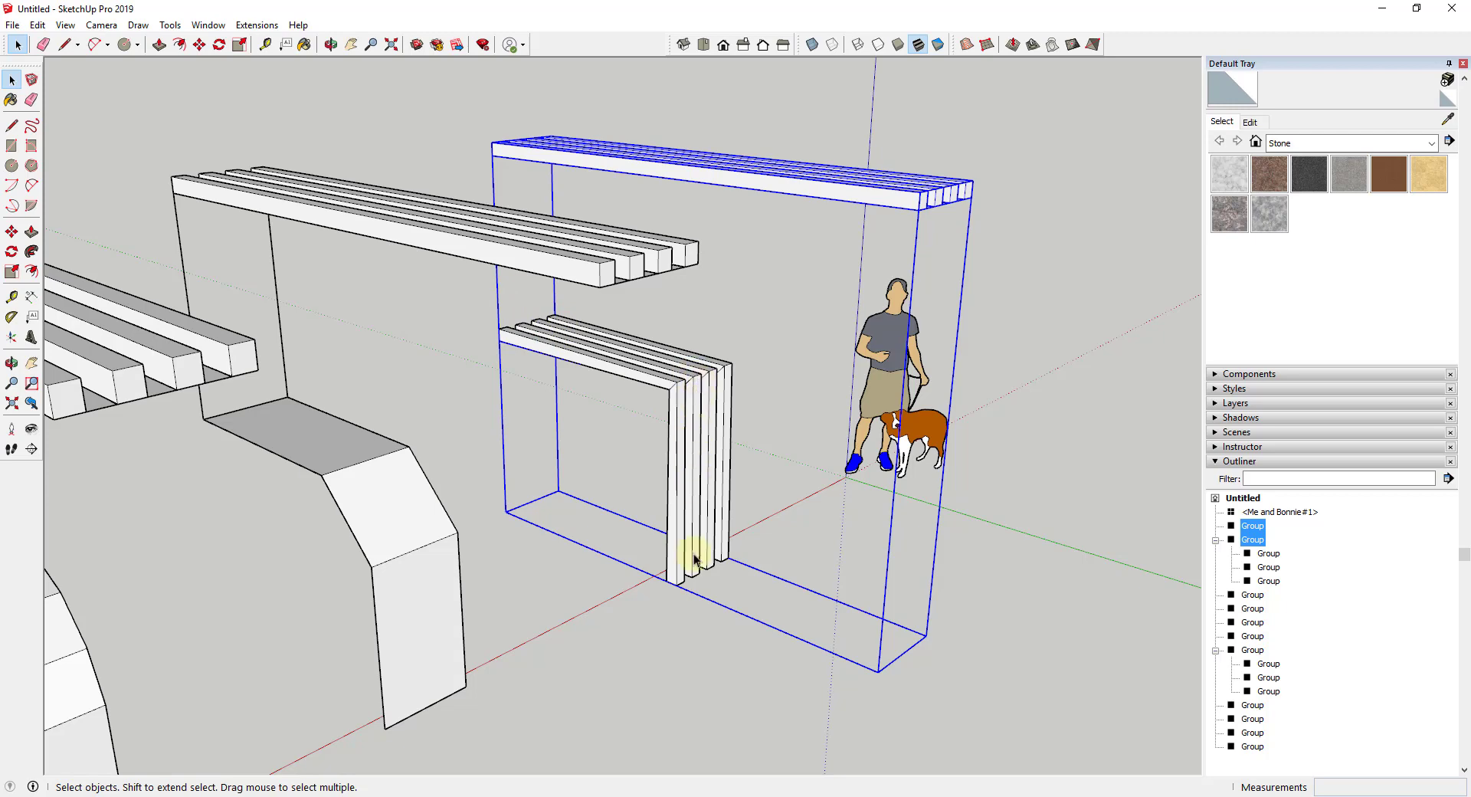
middle_click_drag(711, 477, 682, 458)
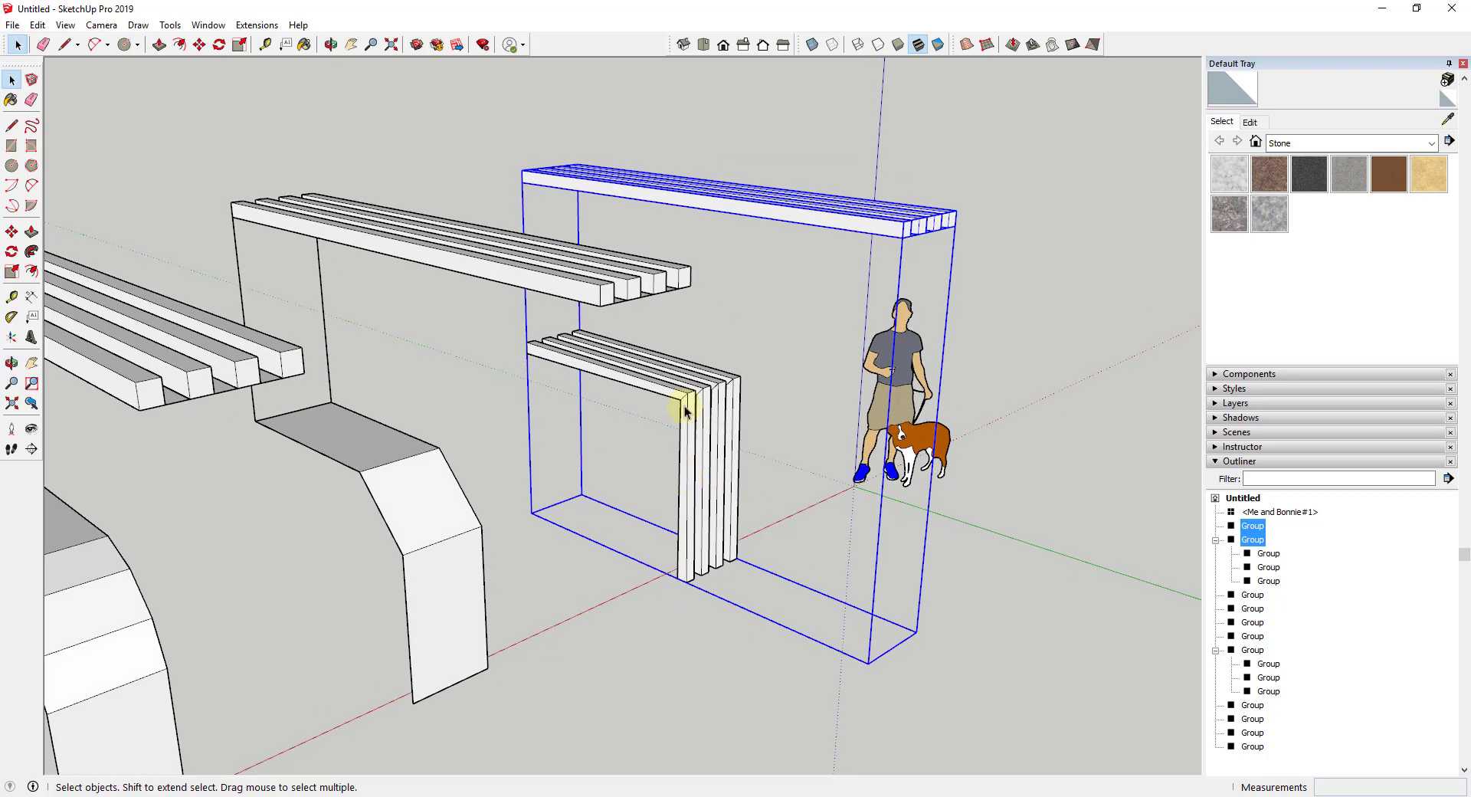
Step: Group the three connected faces of the angled target surface on the second frame from the person
scroll(738, 319, "down", 3)
middle_click_drag(739, 319, 644, 308)
scroll(597, 398, "up", 2)
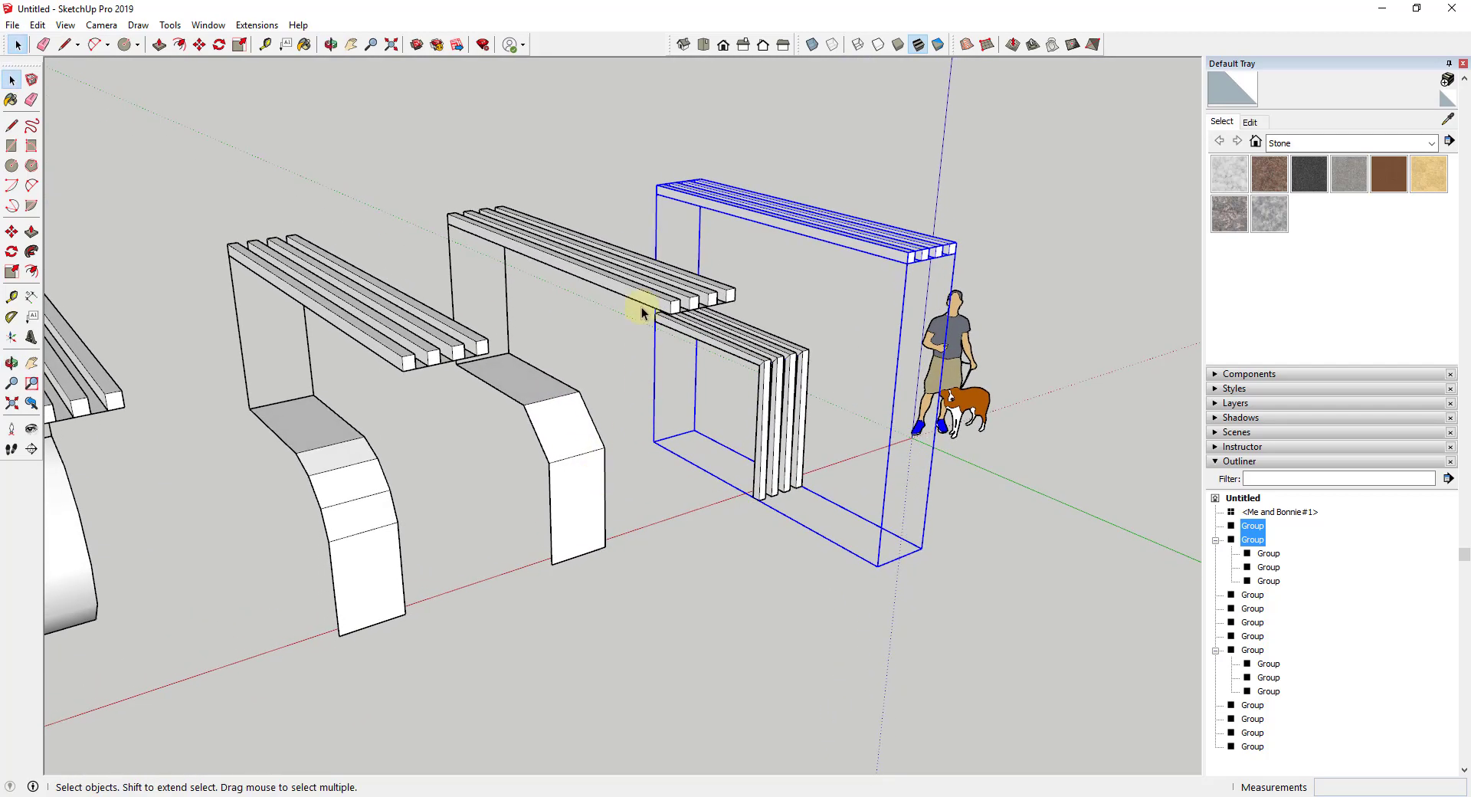
left_click(623, 296)
left_click(584, 438, "shift")
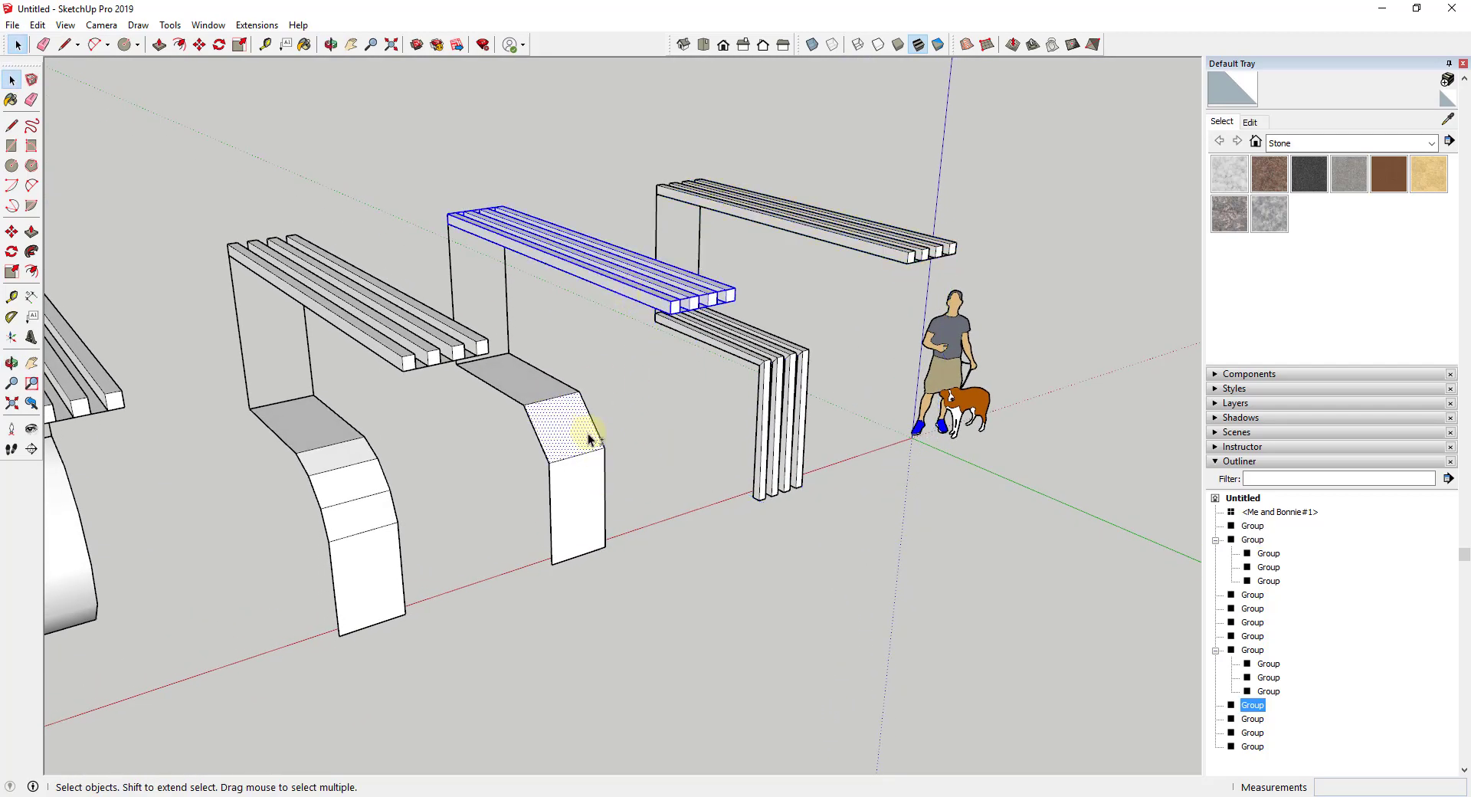
left_click(525, 381)
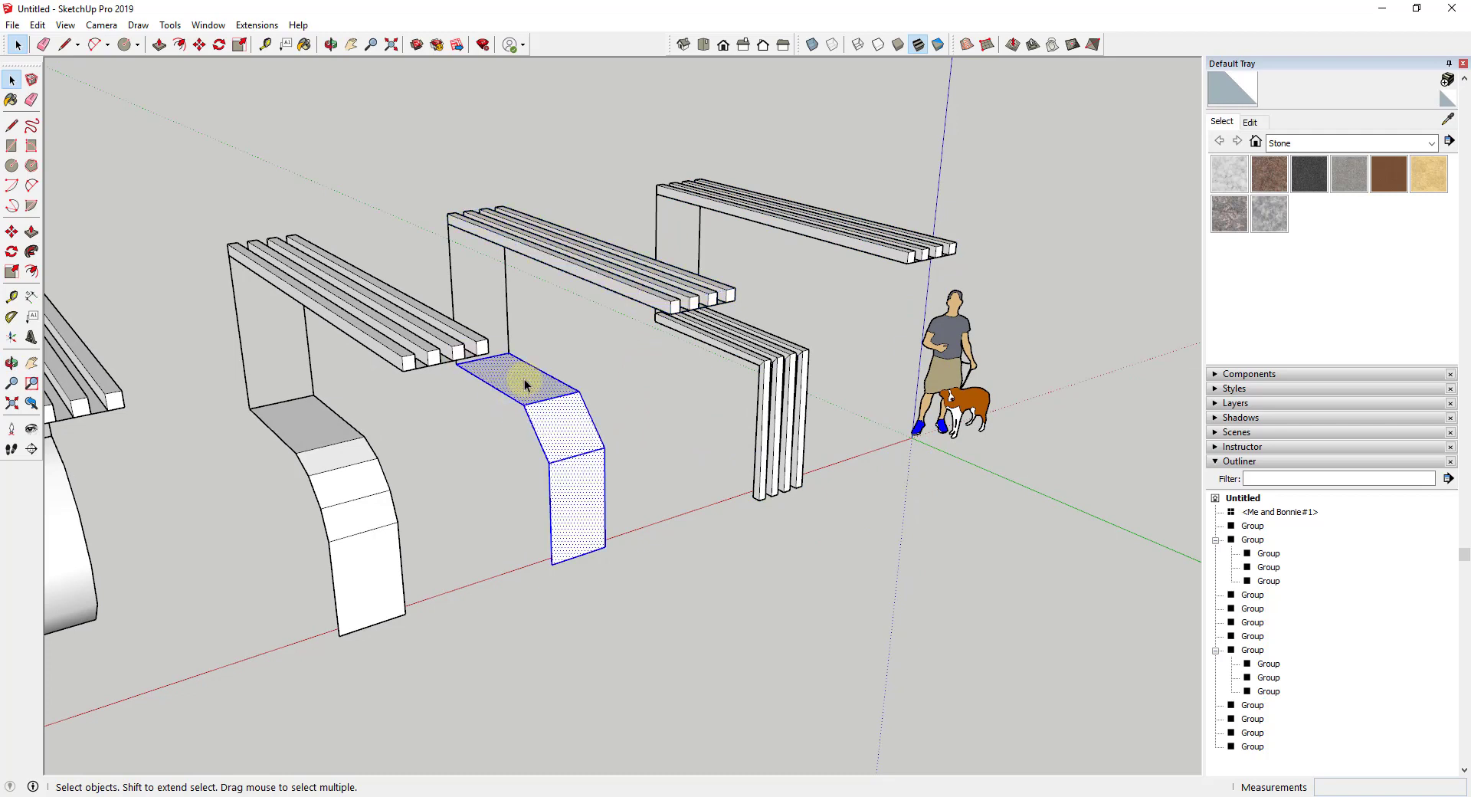
right_click(531, 387)
left_click(575, 432)
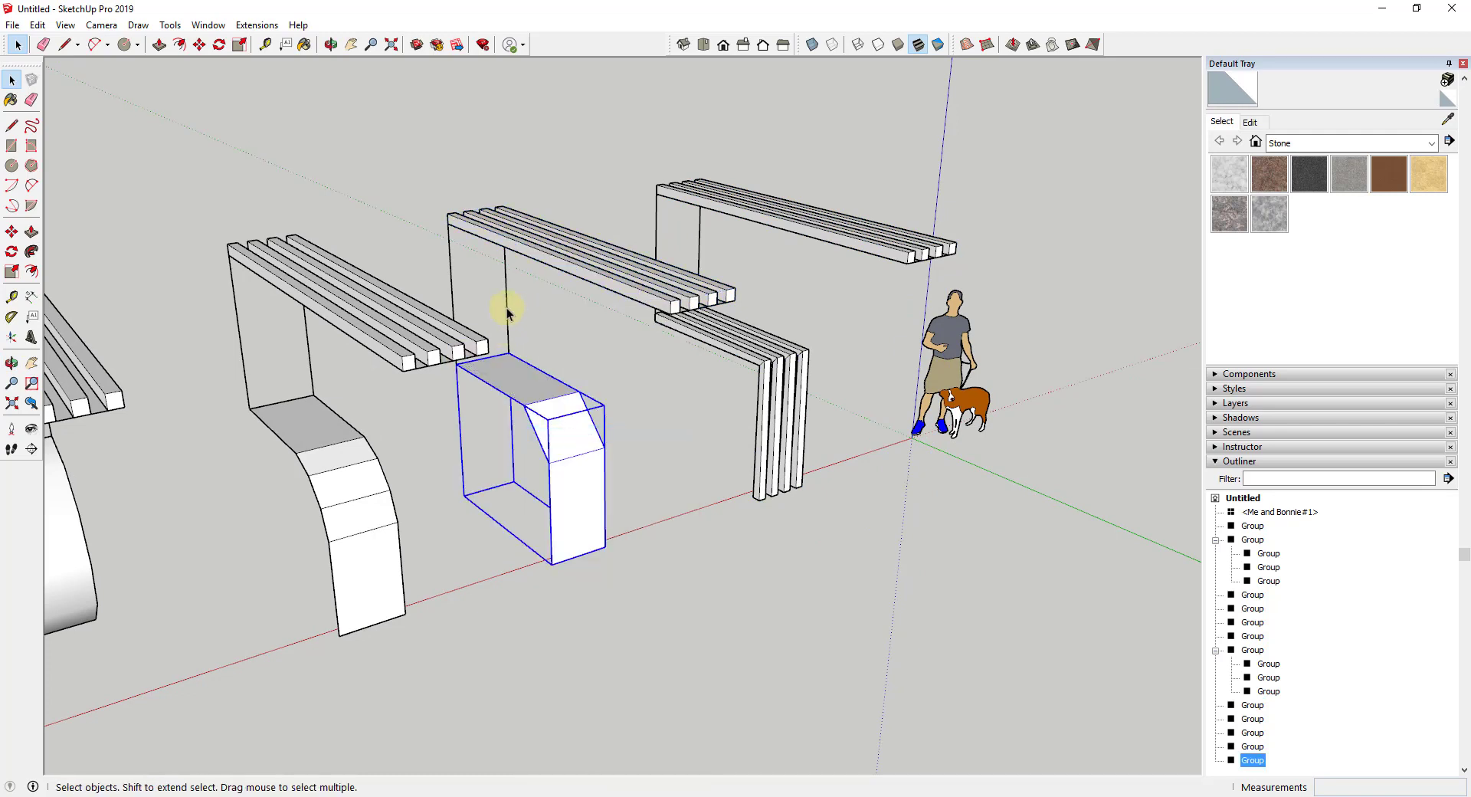
Step: Combine the second frame's target surface group, connecting lines and flat upper face into one parent group
left_click(506, 312)
middle_click_drag(716, 302, 590, 321)
left_click(559, 447)
scroll(644, 314, "up", 4)
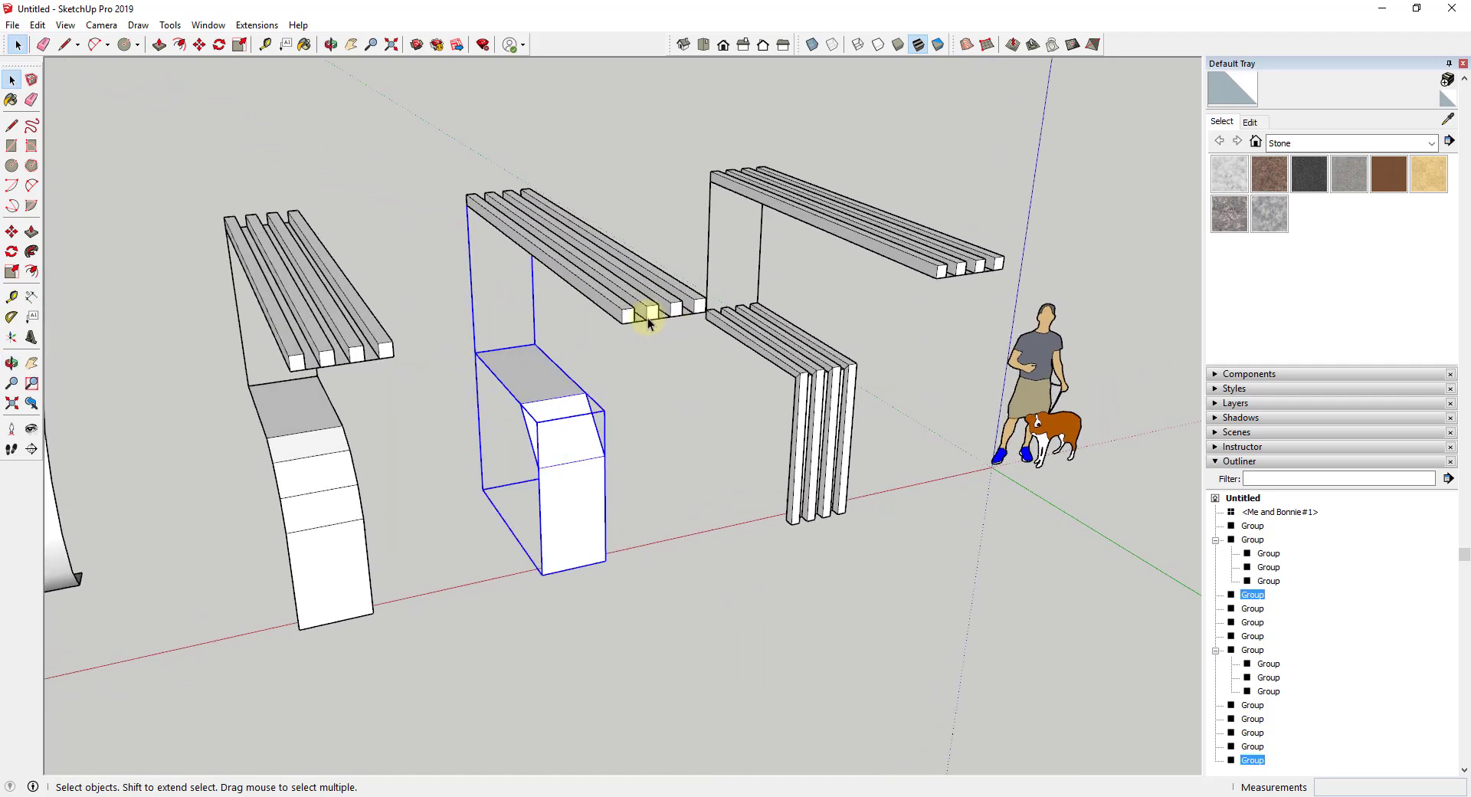
left_click(634, 322, "shift")
right_click(634, 322)
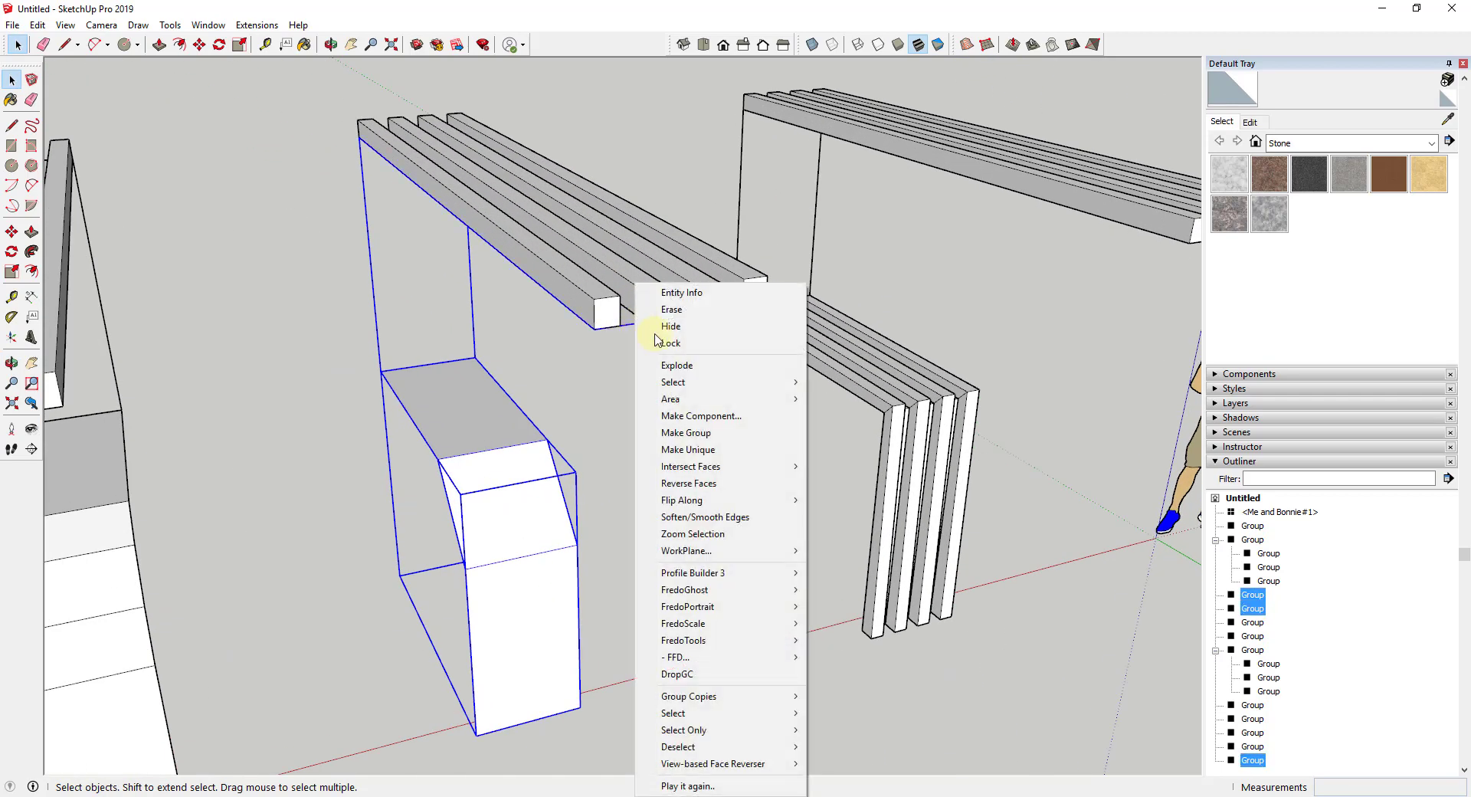
left_click(690, 432)
Step: Run Flowify on the second frame group together with its slatted top
middle_click_drag(601, 302, 559, 460)
left_click(638, 297, "shift")
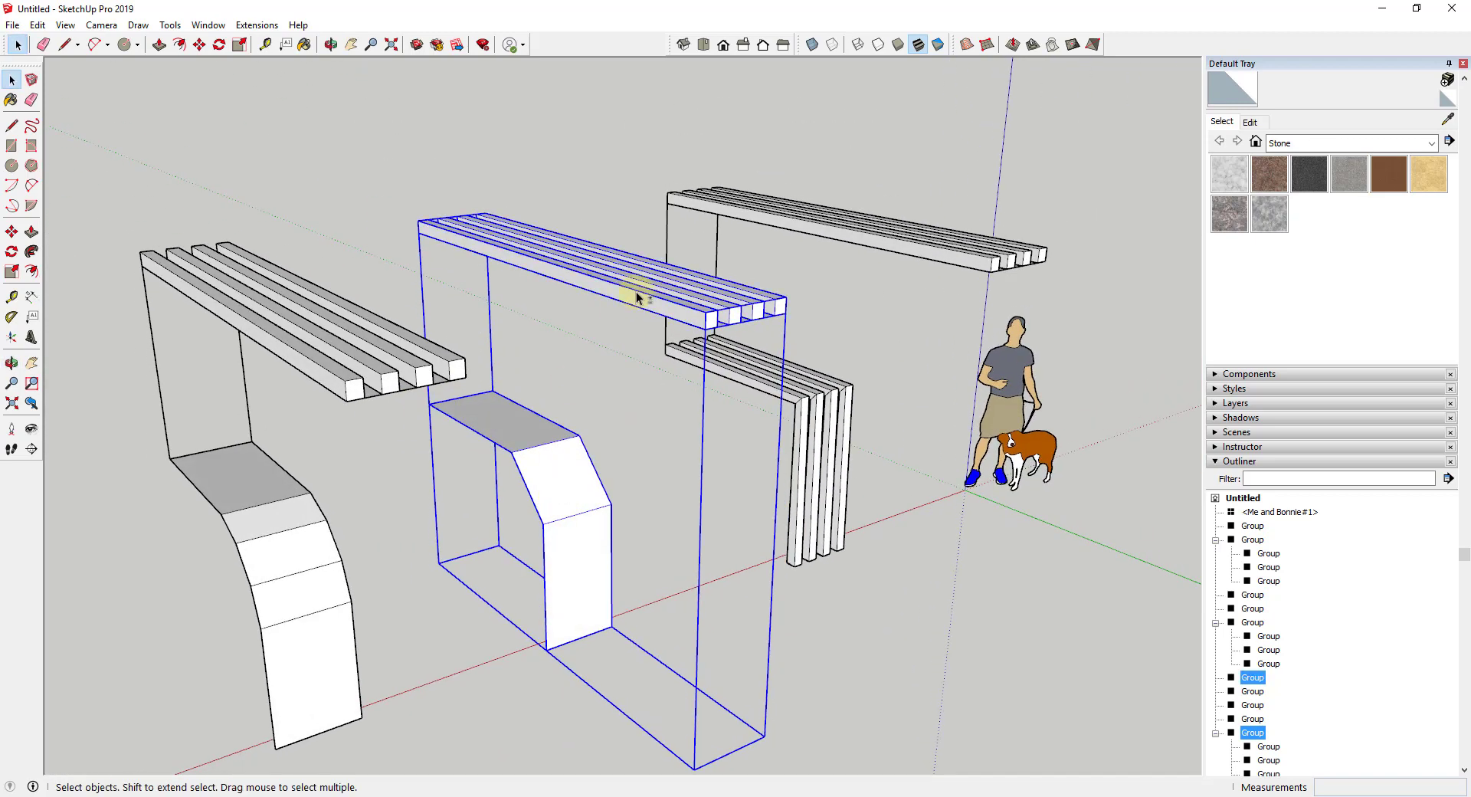
left_click(257, 24)
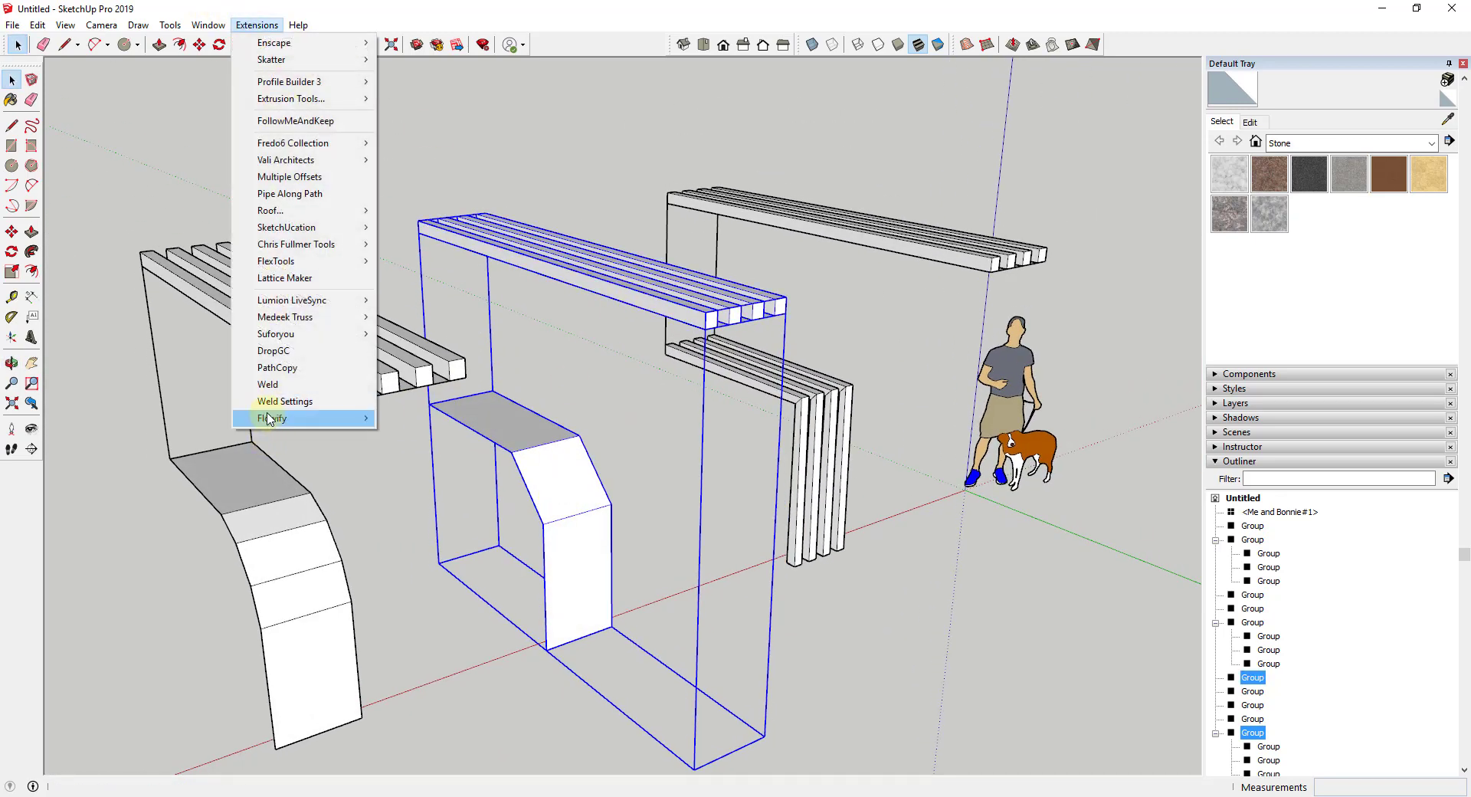
mouse_move(270, 419)
left_click(462, 418)
Step: Examine how the slats bend across the angled faces of the second frame's target surface
middle_click_drag(565, 482, 595, 457)
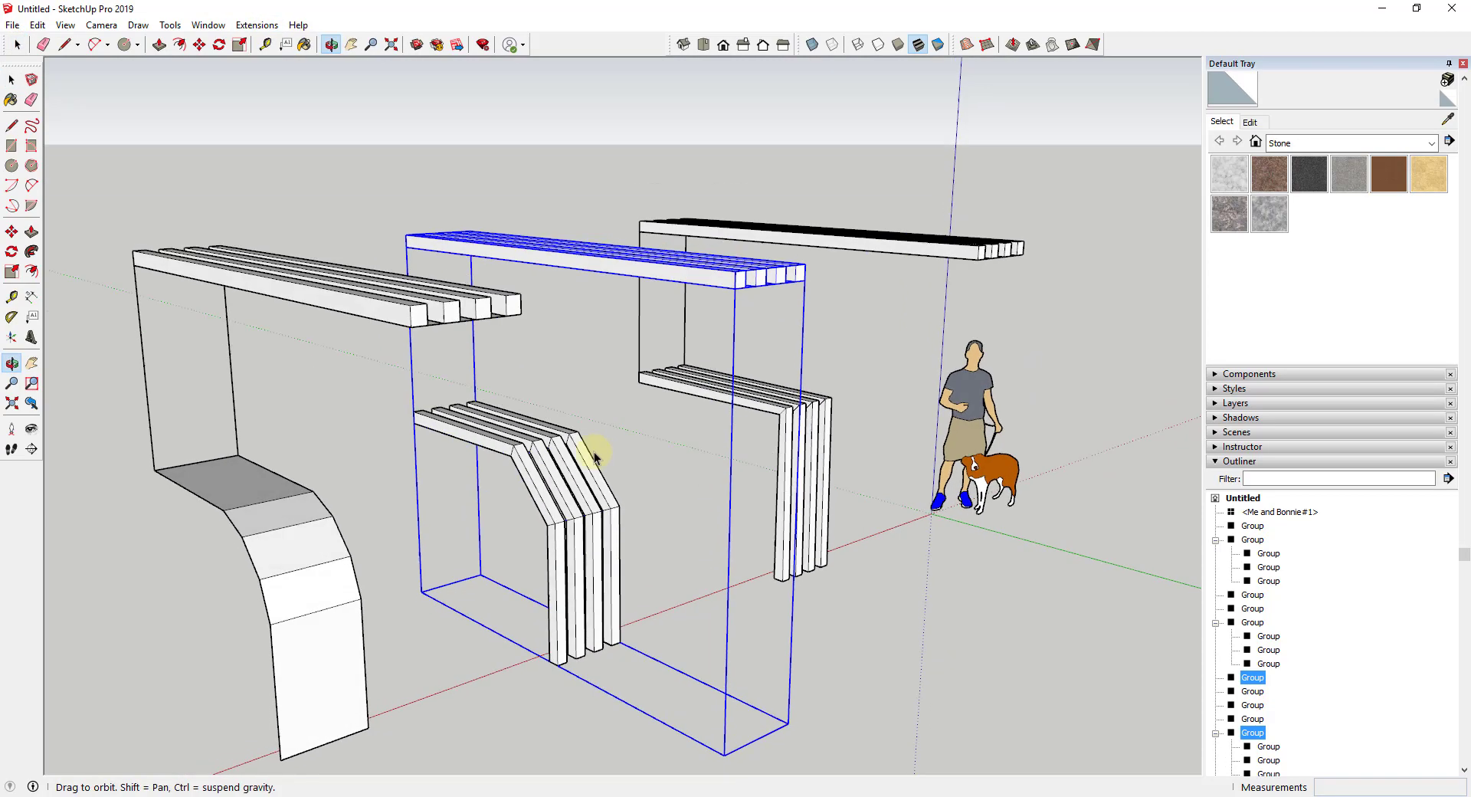
scroll(595, 457, "up", 5)
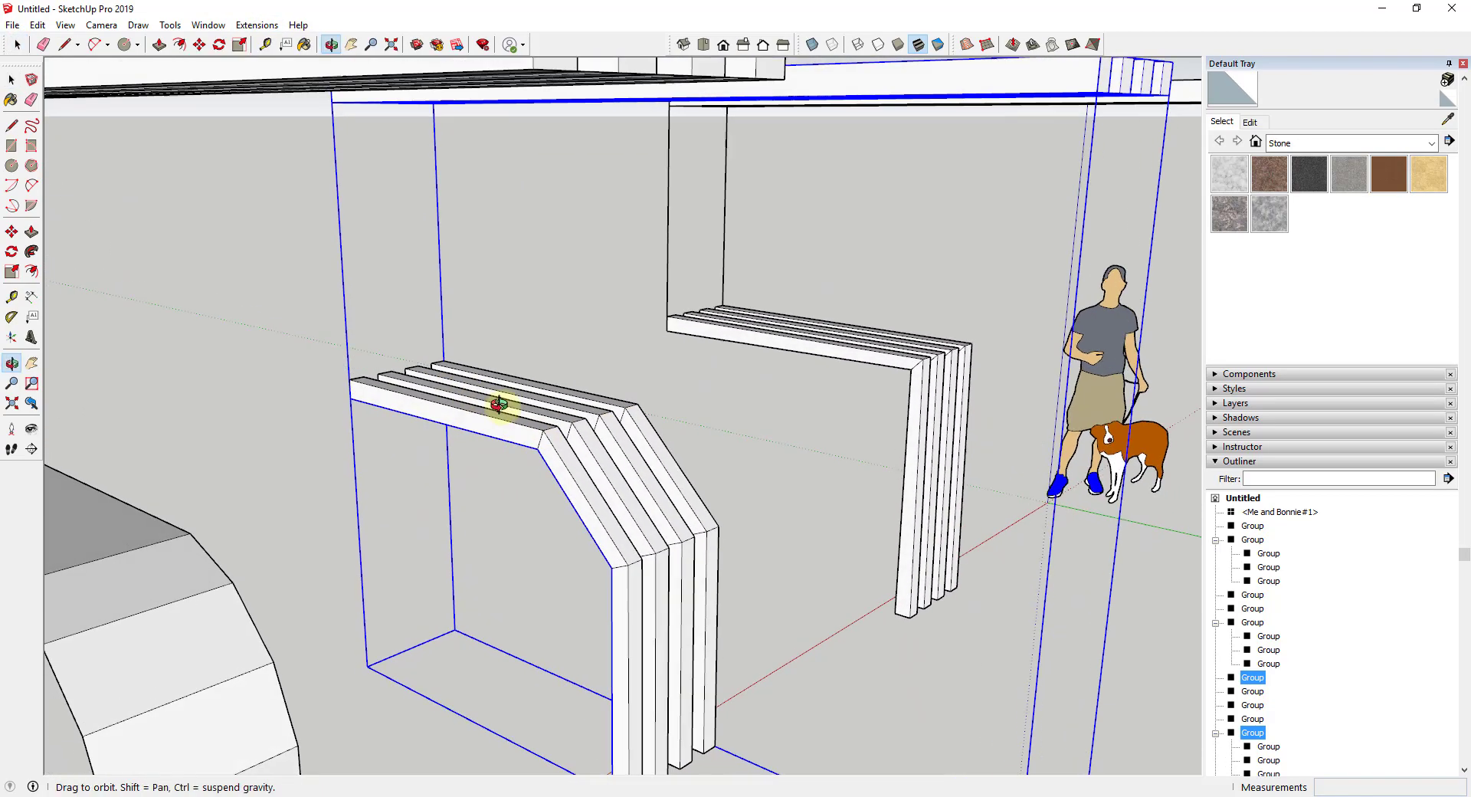
middle_click_drag(499, 404, 519, 409)
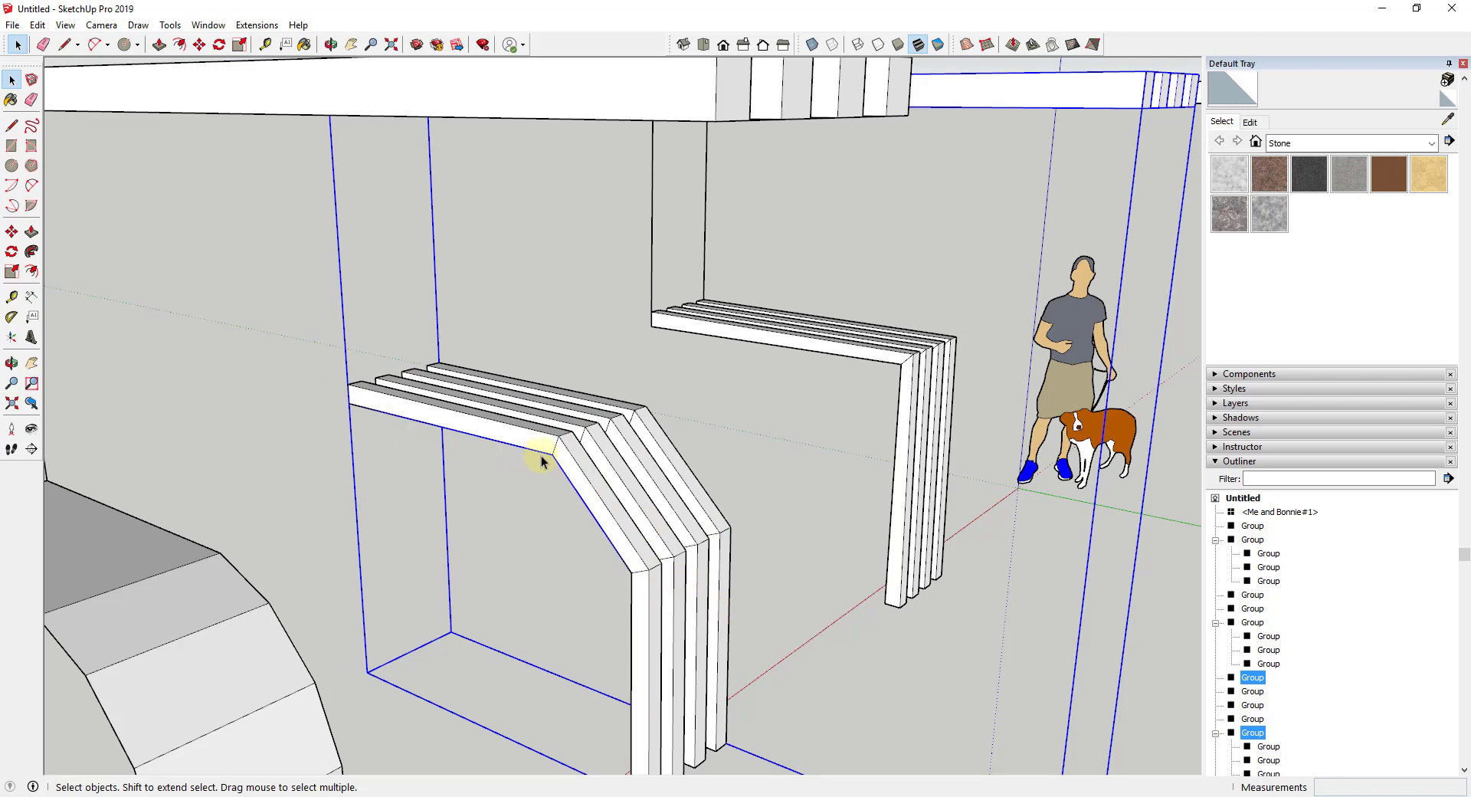
scroll(624, 596, "down", 2)
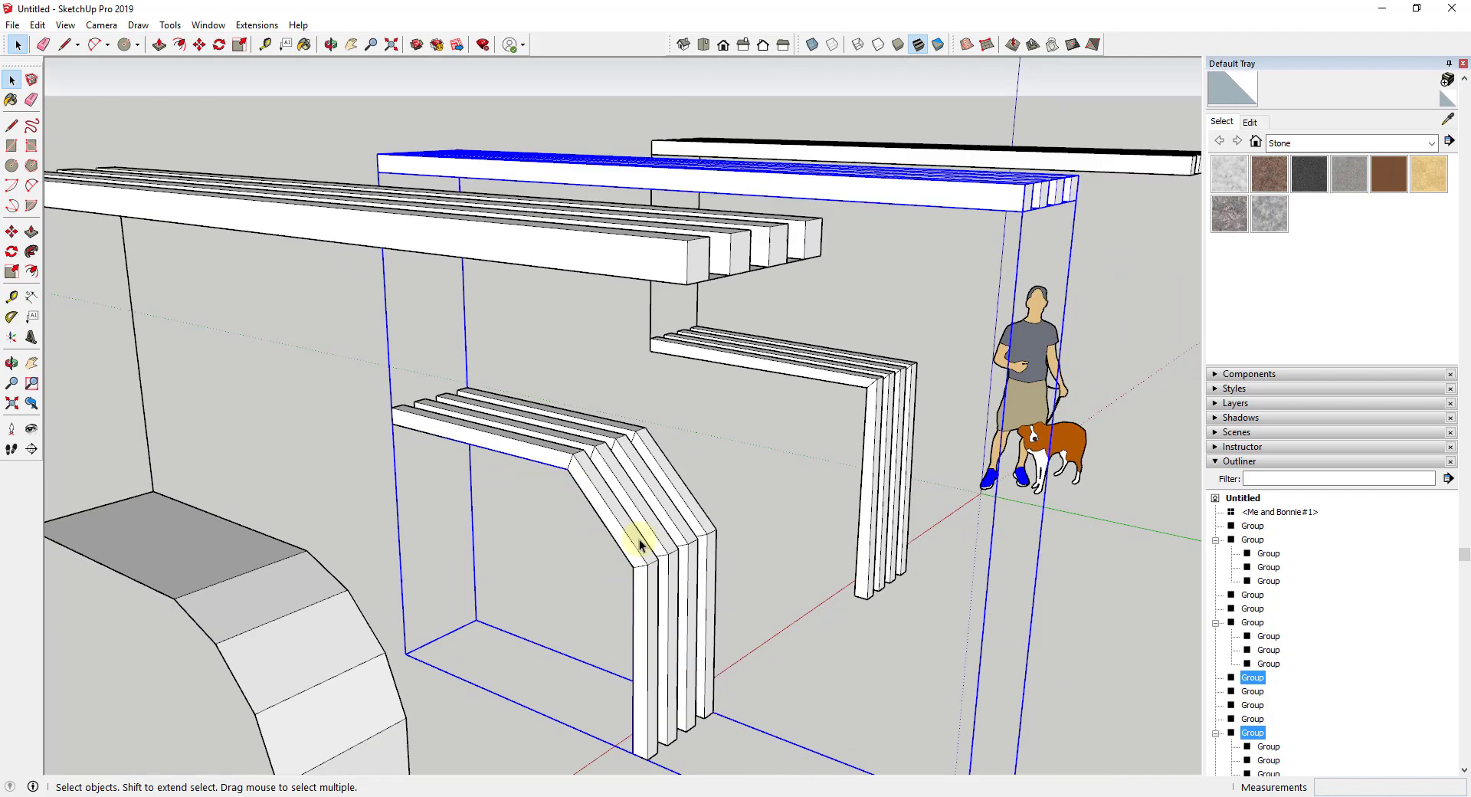
middle_click_drag(644, 542, 455, 404)
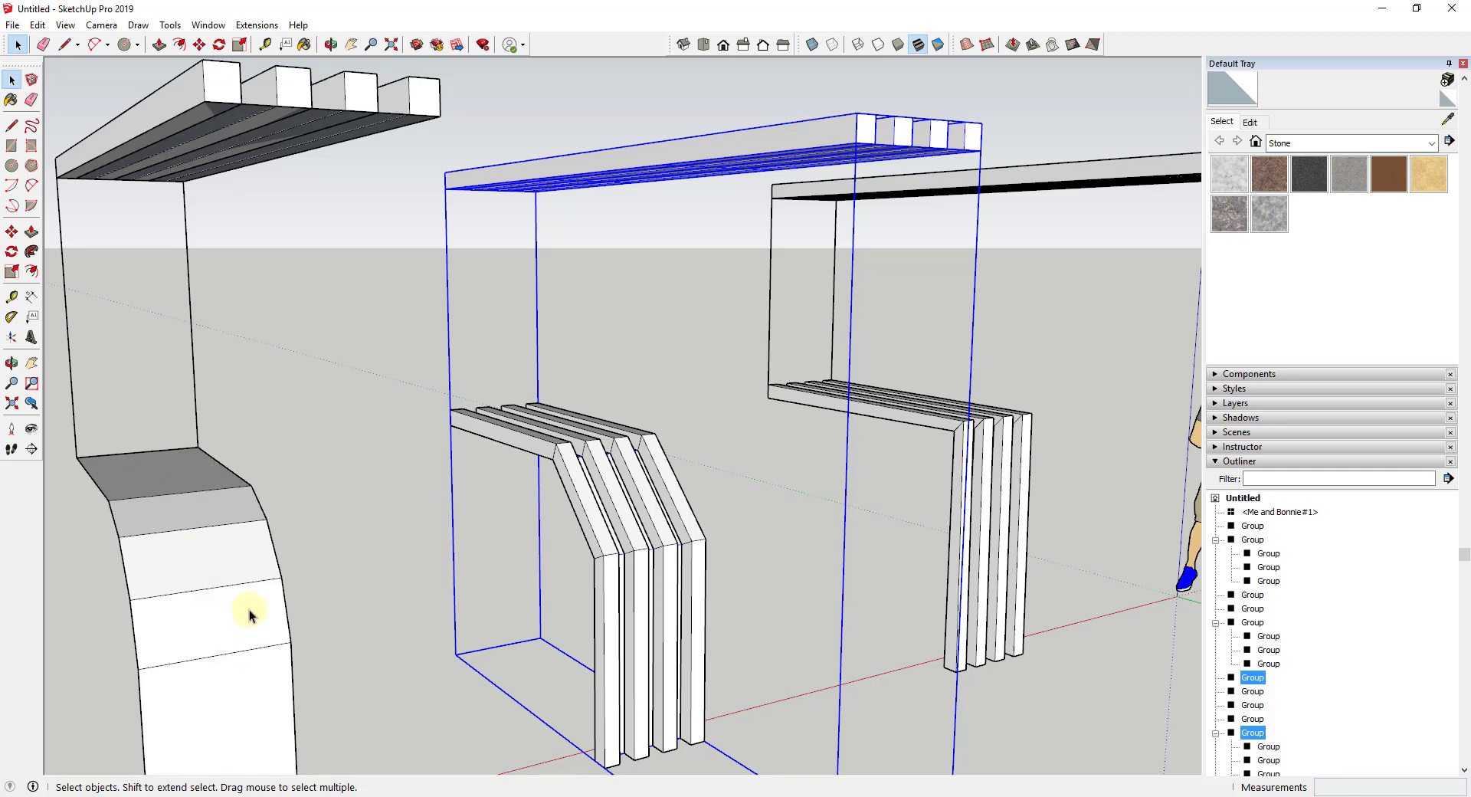
scroll(268, 594, "down", 3)
scroll(624, 542, "down", 2)
scroll(449, 562, "down", 1)
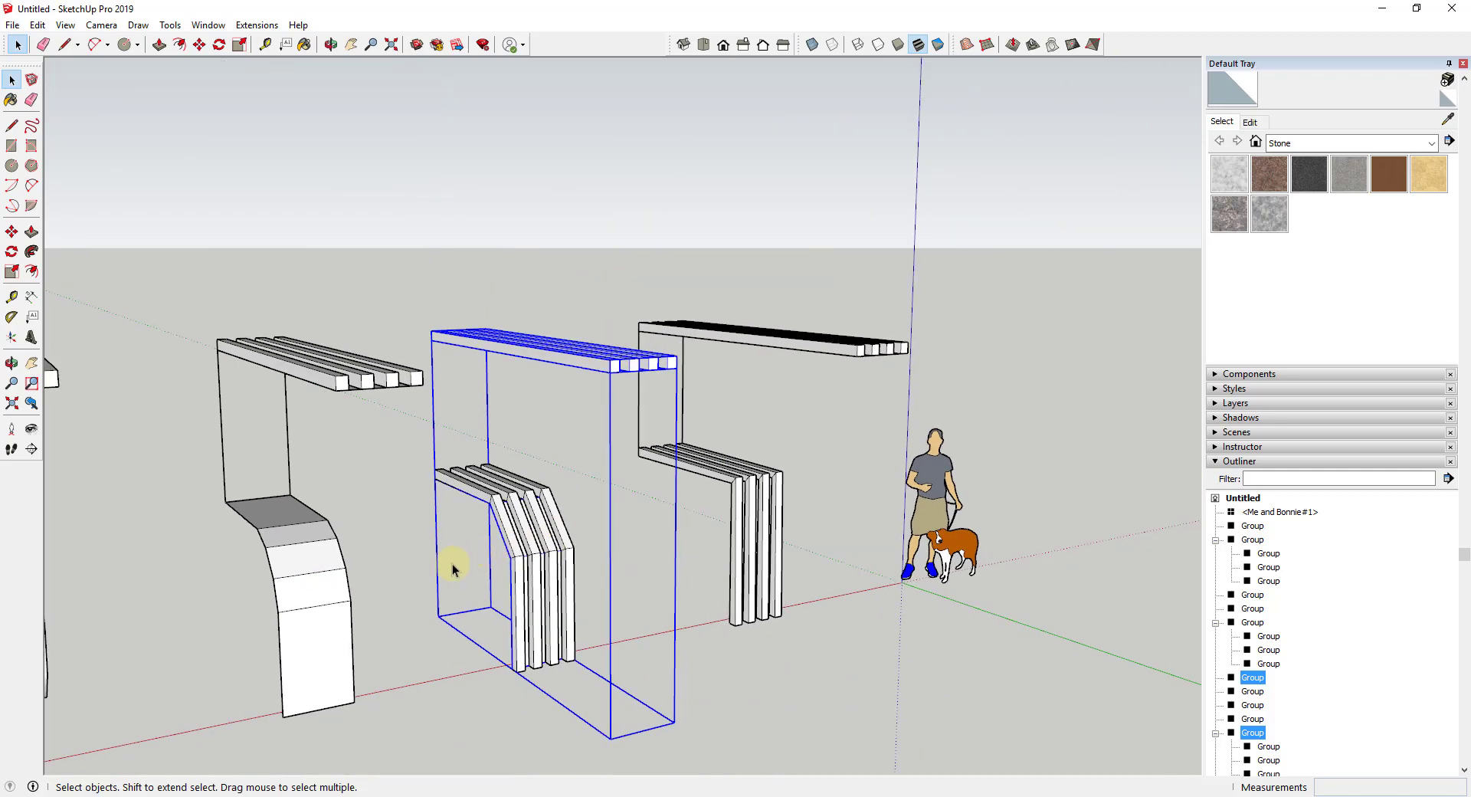
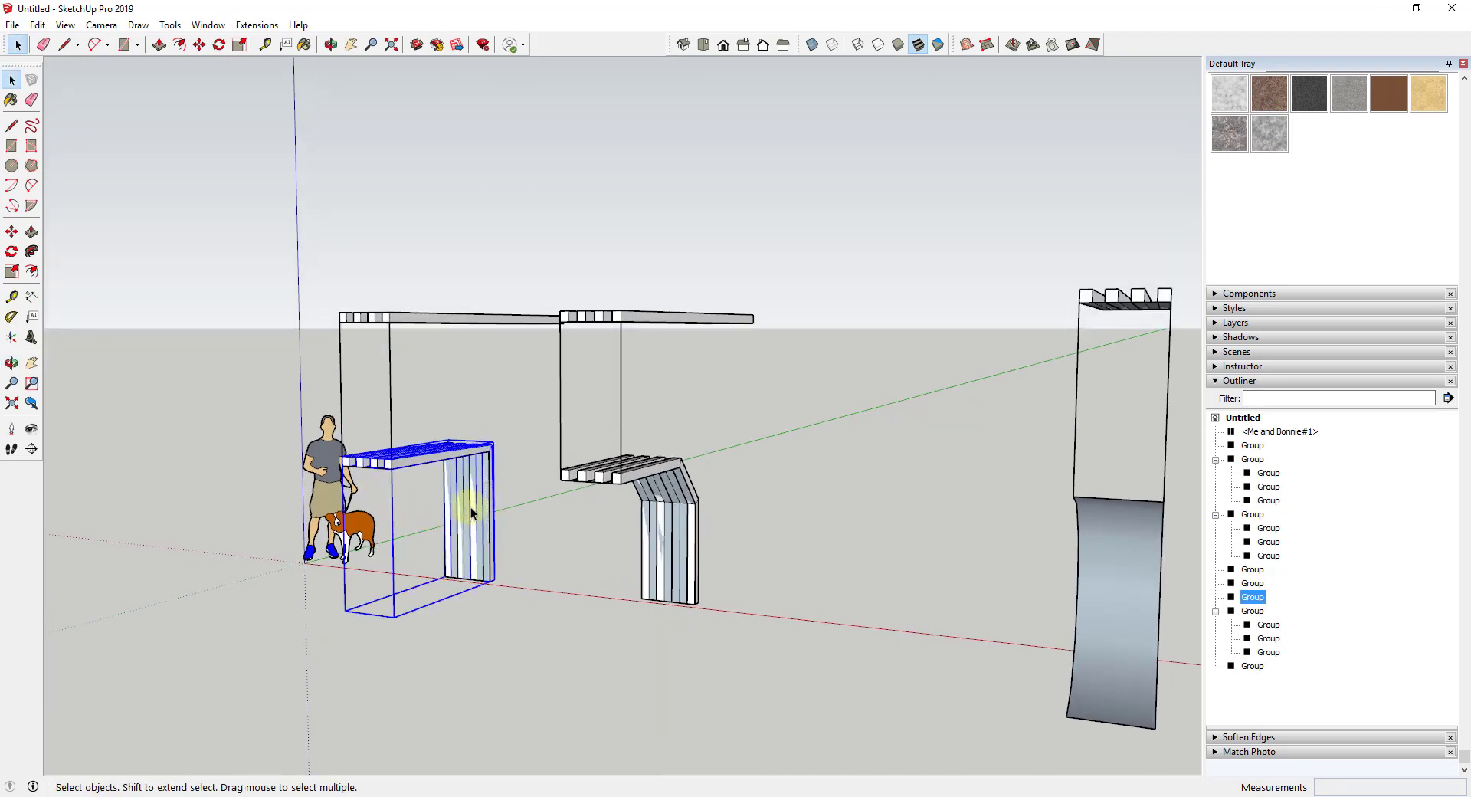
Step: Copy the L-shaped target surface from inside the frame nearest the person and paste it between the angled and curved frames
scroll(470, 508, "up", 3)
double_click(466, 507)
left_click(462, 507)
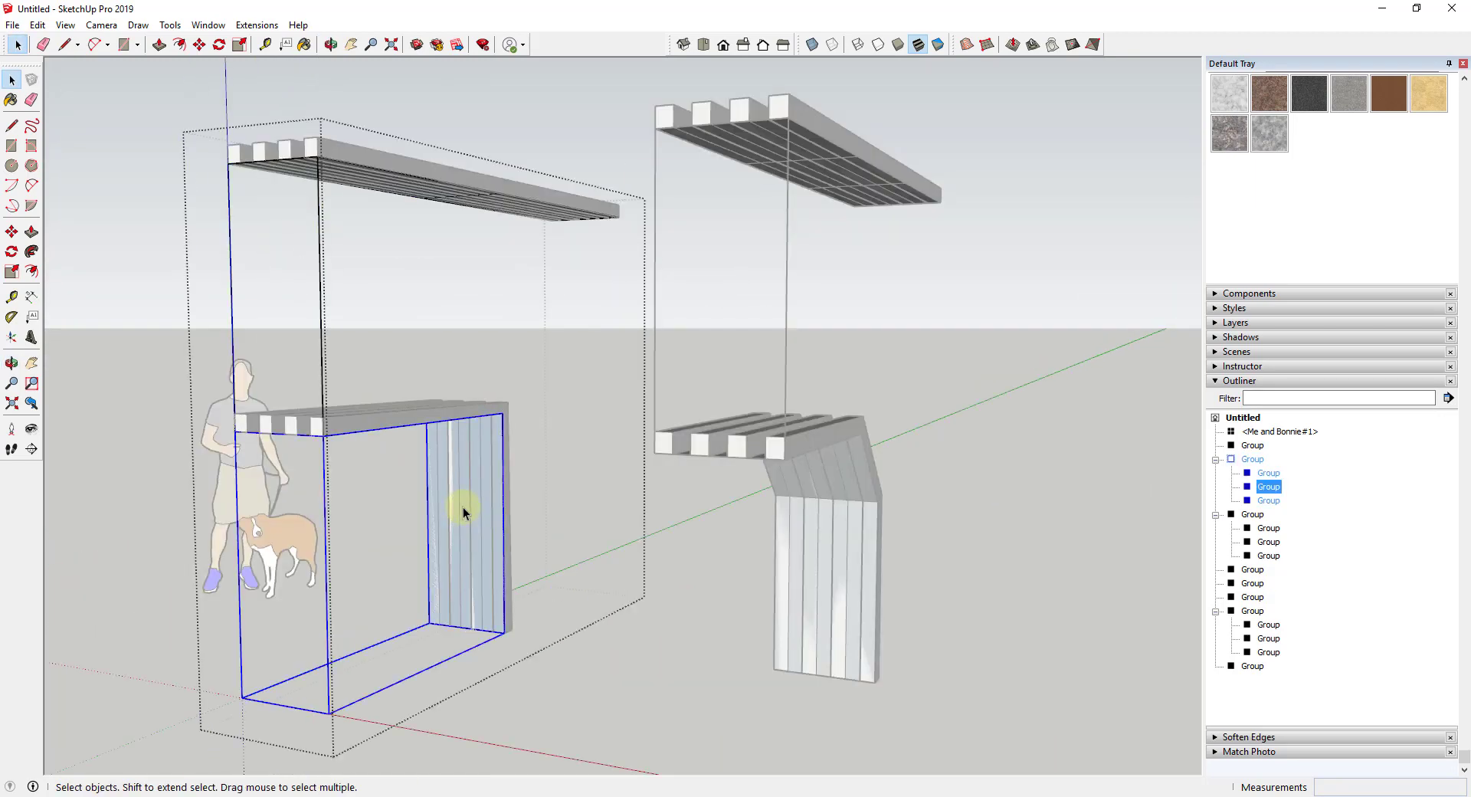
left_click(1110, 568)
scroll(1111, 568, "down", 6)
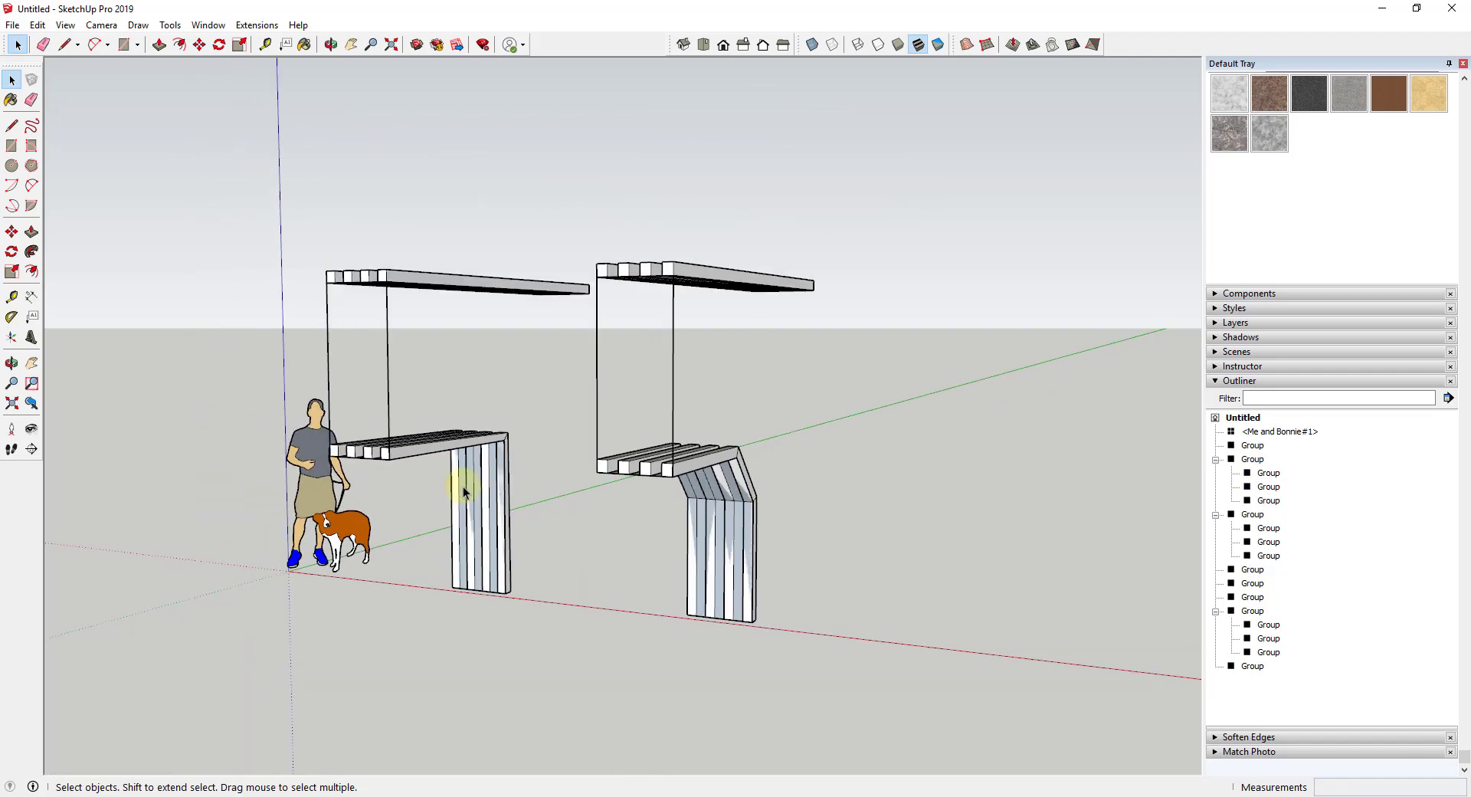
key("ctrl+v")
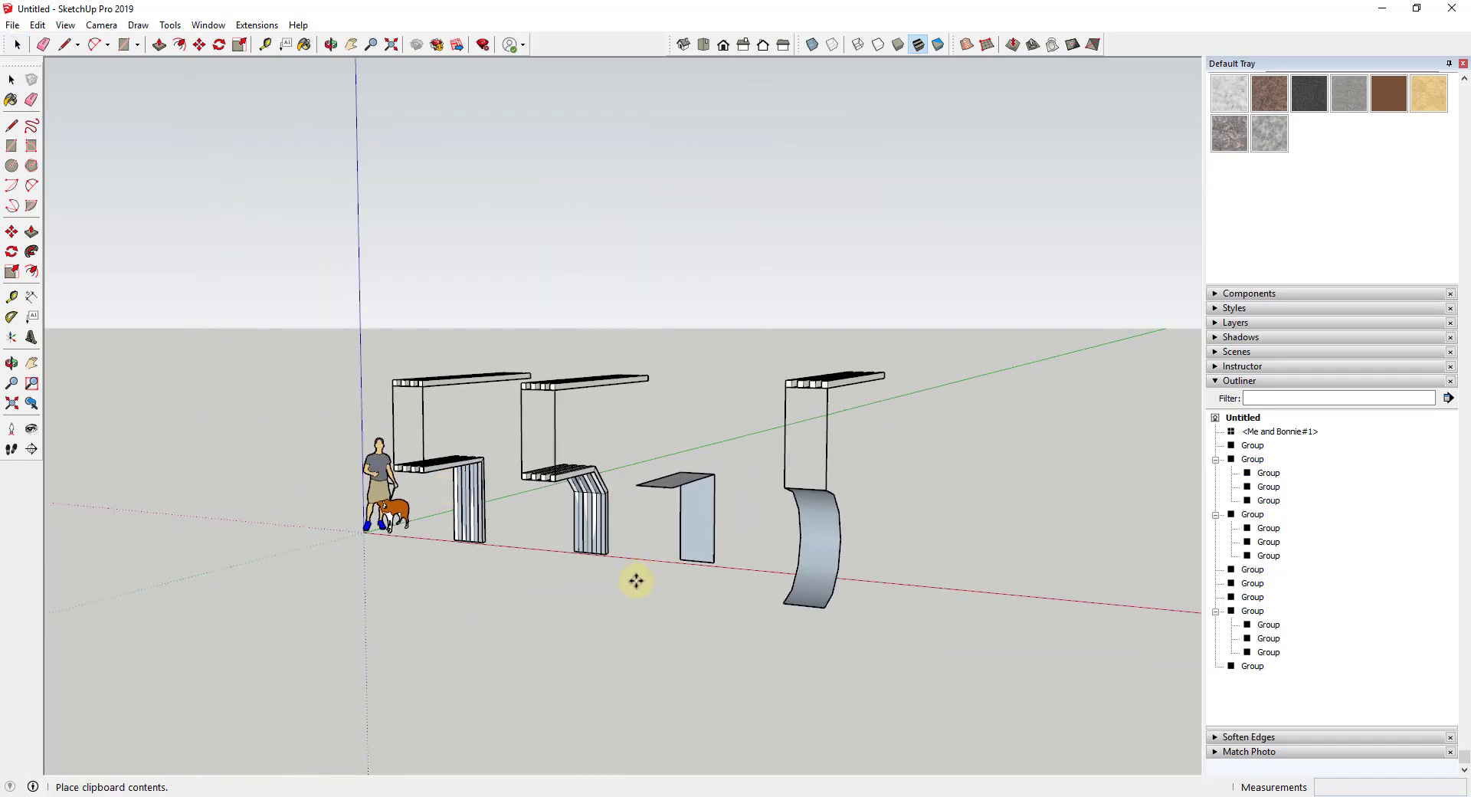
left_click(637, 583)
Step: Open the pasted L-shaped group and draw an 18-inch line from its front corner along the upper edge
middle_click_drag(637, 583, 421, 500)
scroll(662, 461, "up", 4)
key("space")
double_click(665, 454)
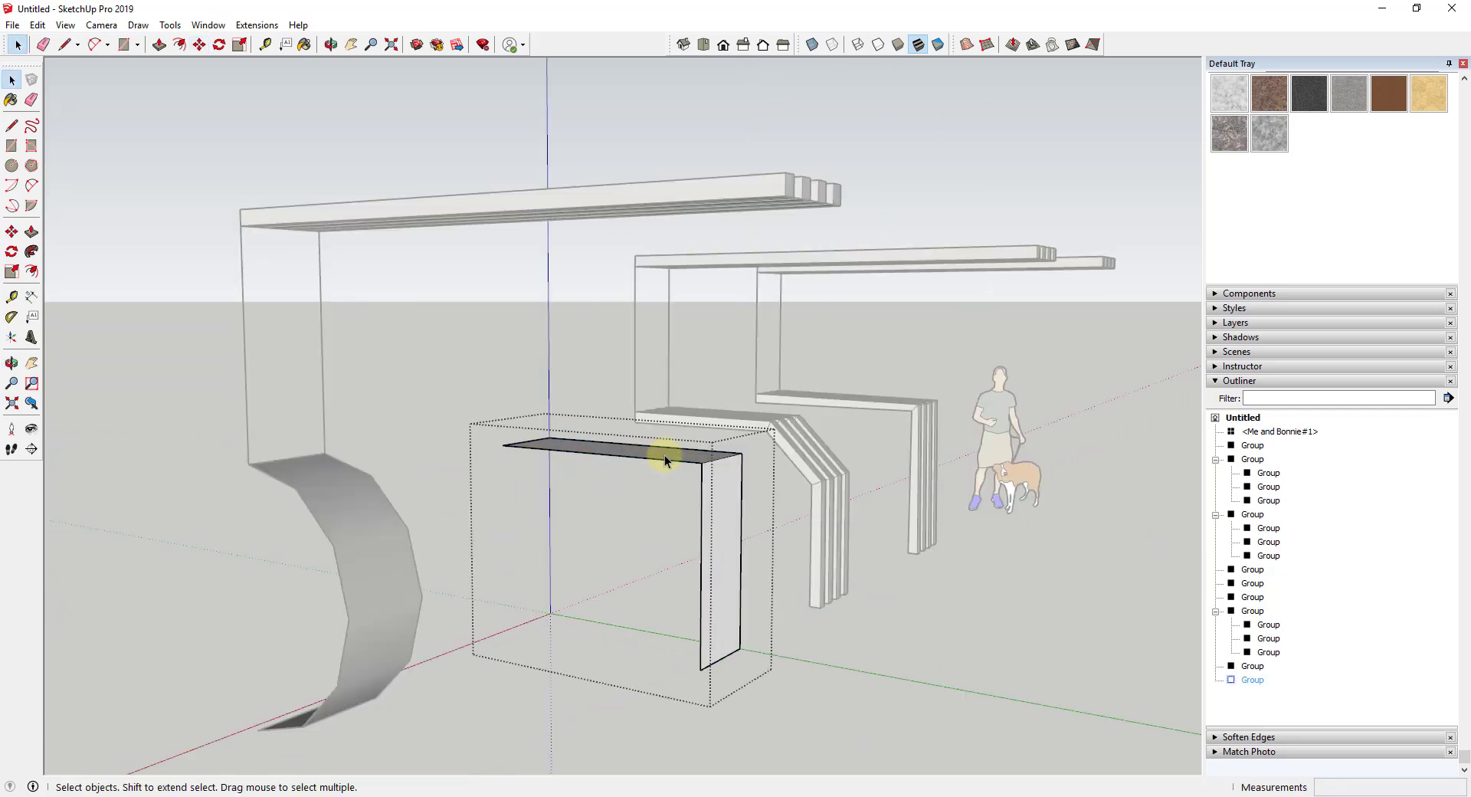
scroll(724, 486, "up", 4)
key("a")
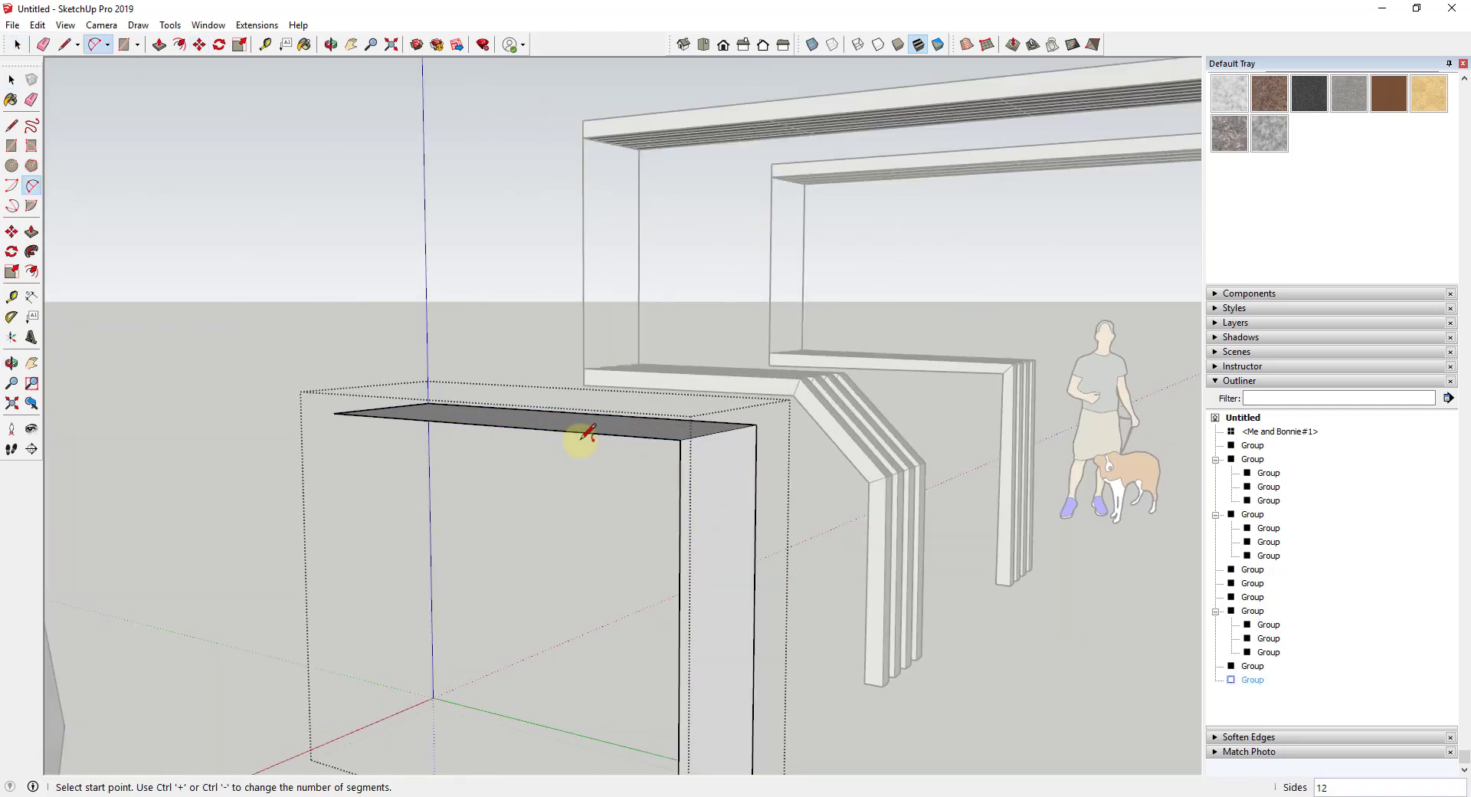
key("space")
key("l")
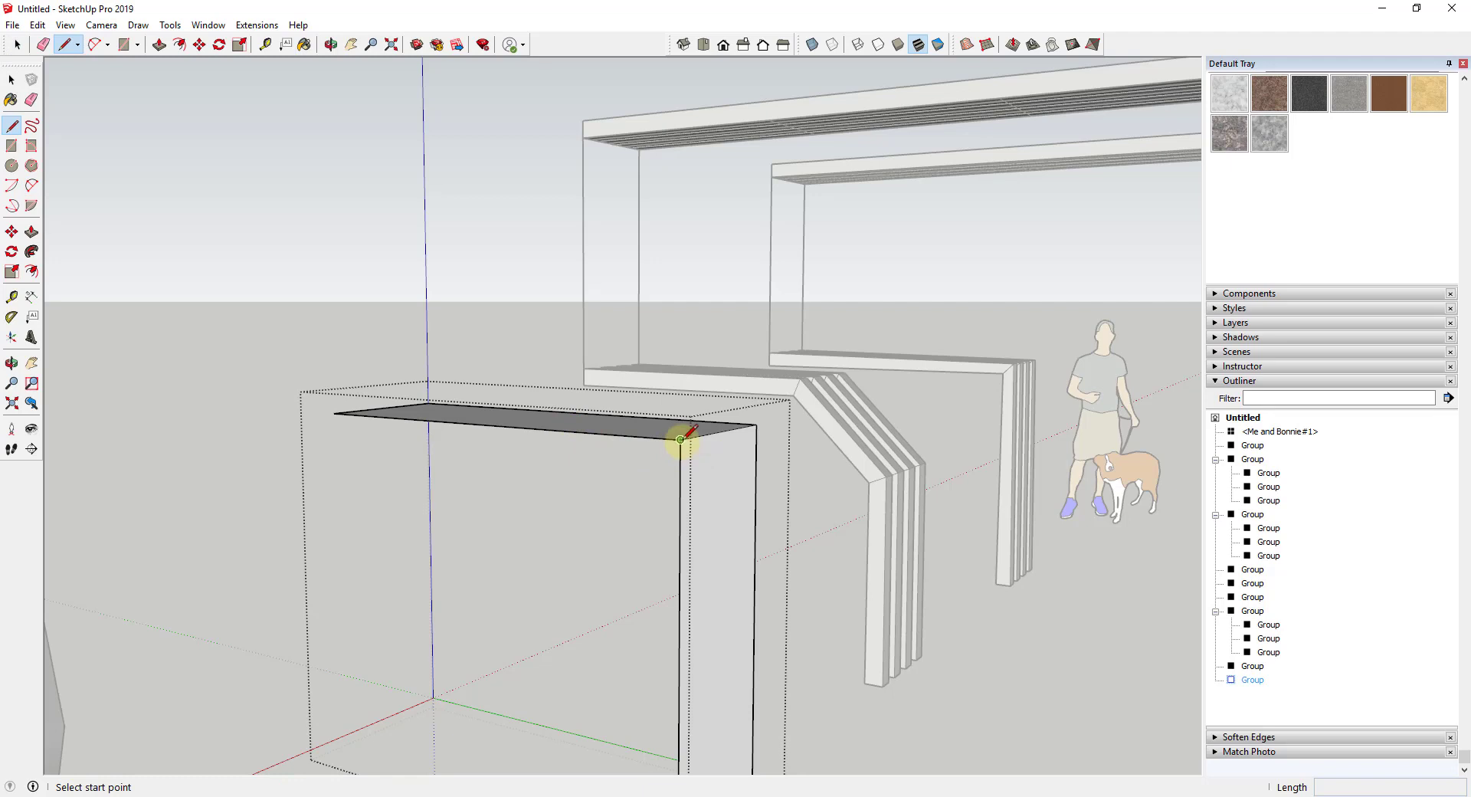
left_click(681, 439)
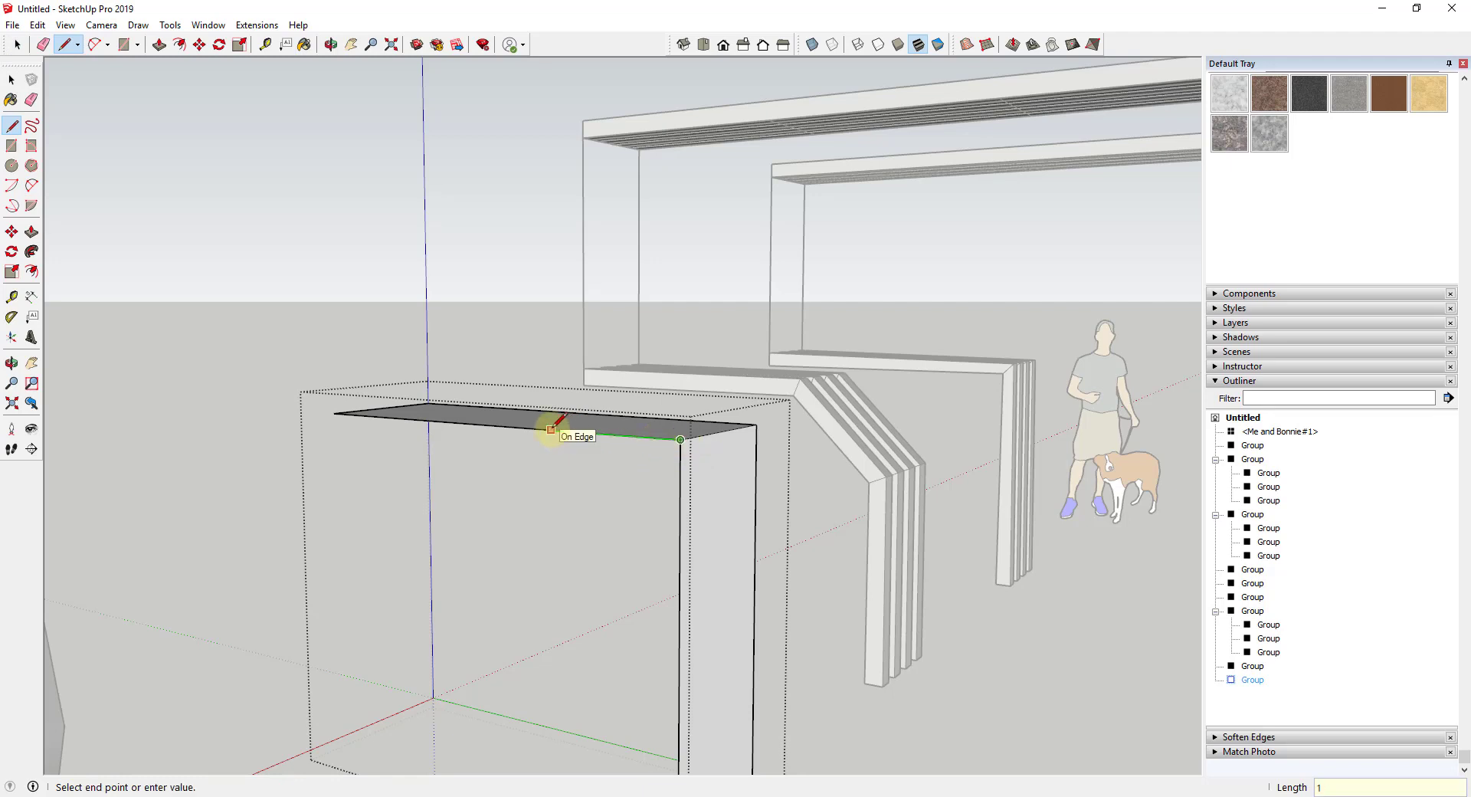
key("Return")
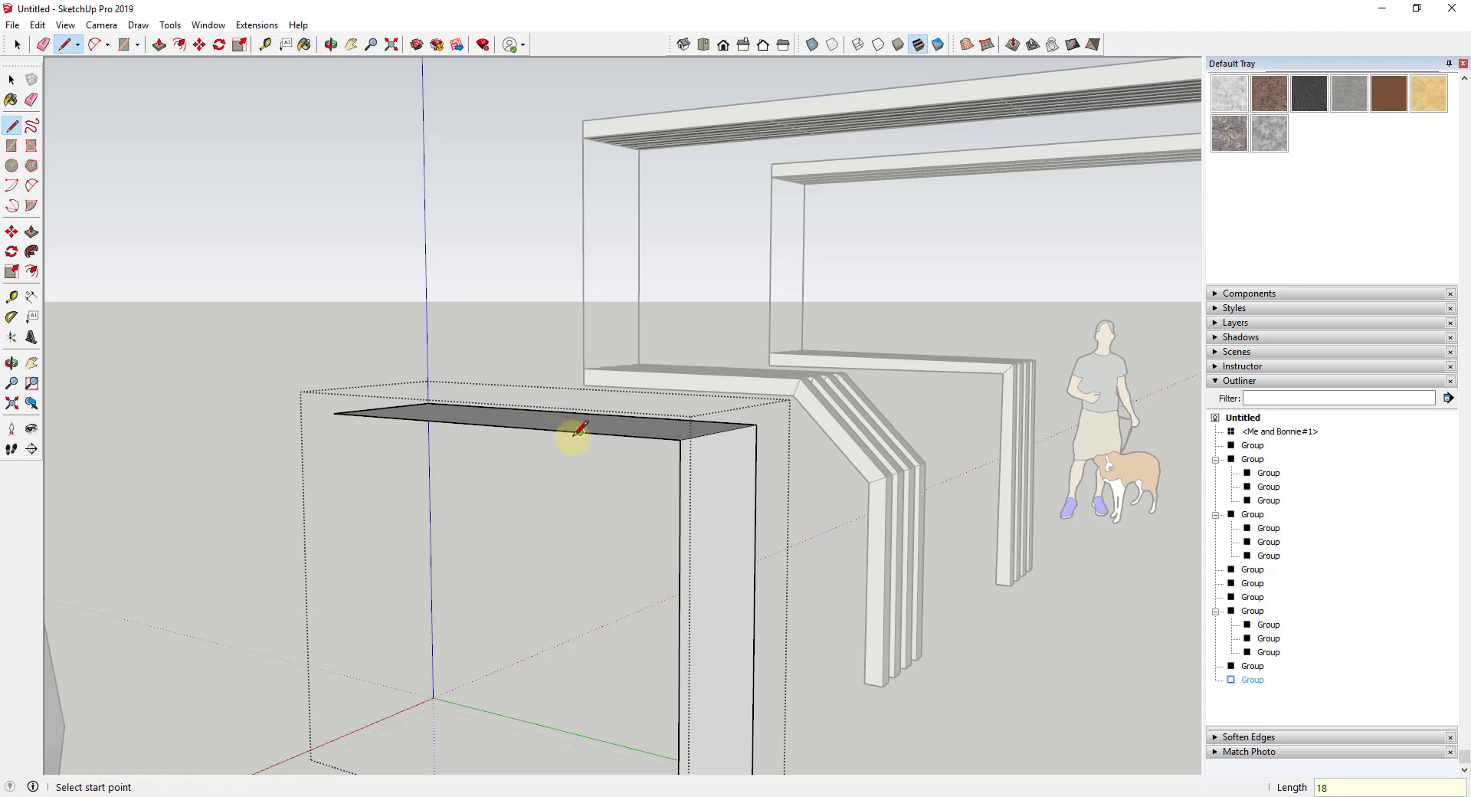
Step: Draw an 18-inch line from the same corner down the vertical edge
left_click(680, 438)
key("space")
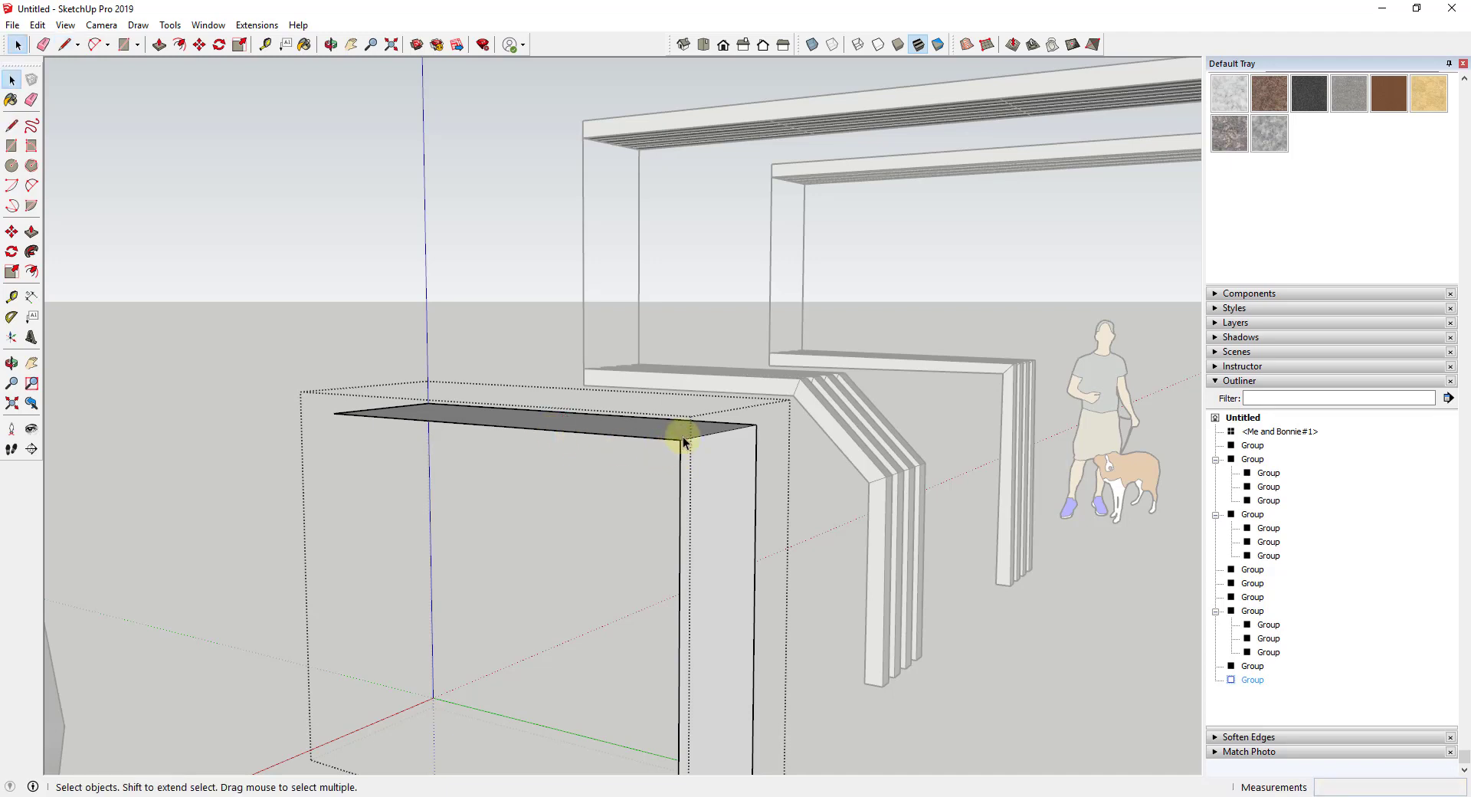
key("l")
left_click(681, 439)
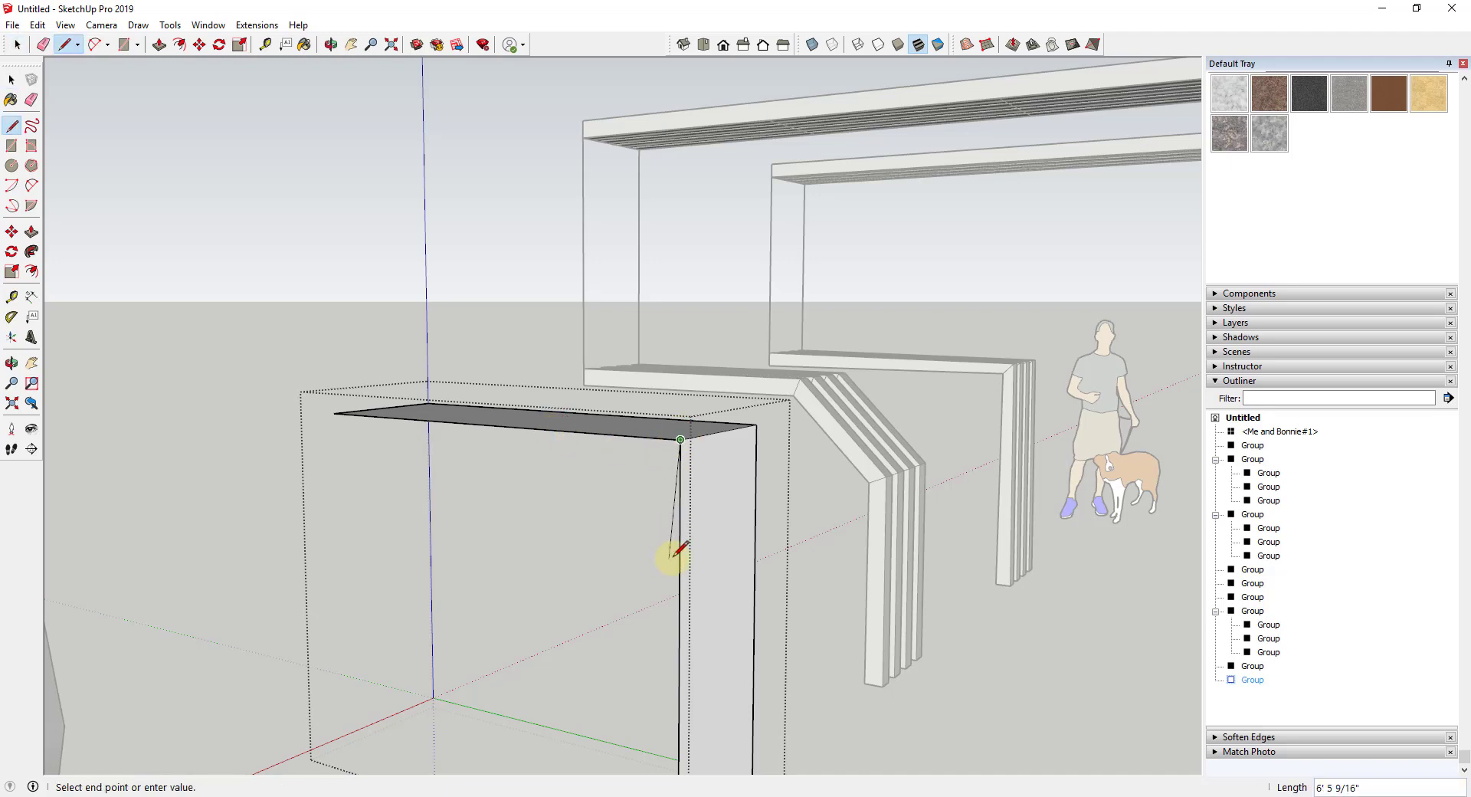
key("Escape")
Step: Draw a tangent arc with a 1' 6" radius between the endpoints of the two corner lines
key("a")
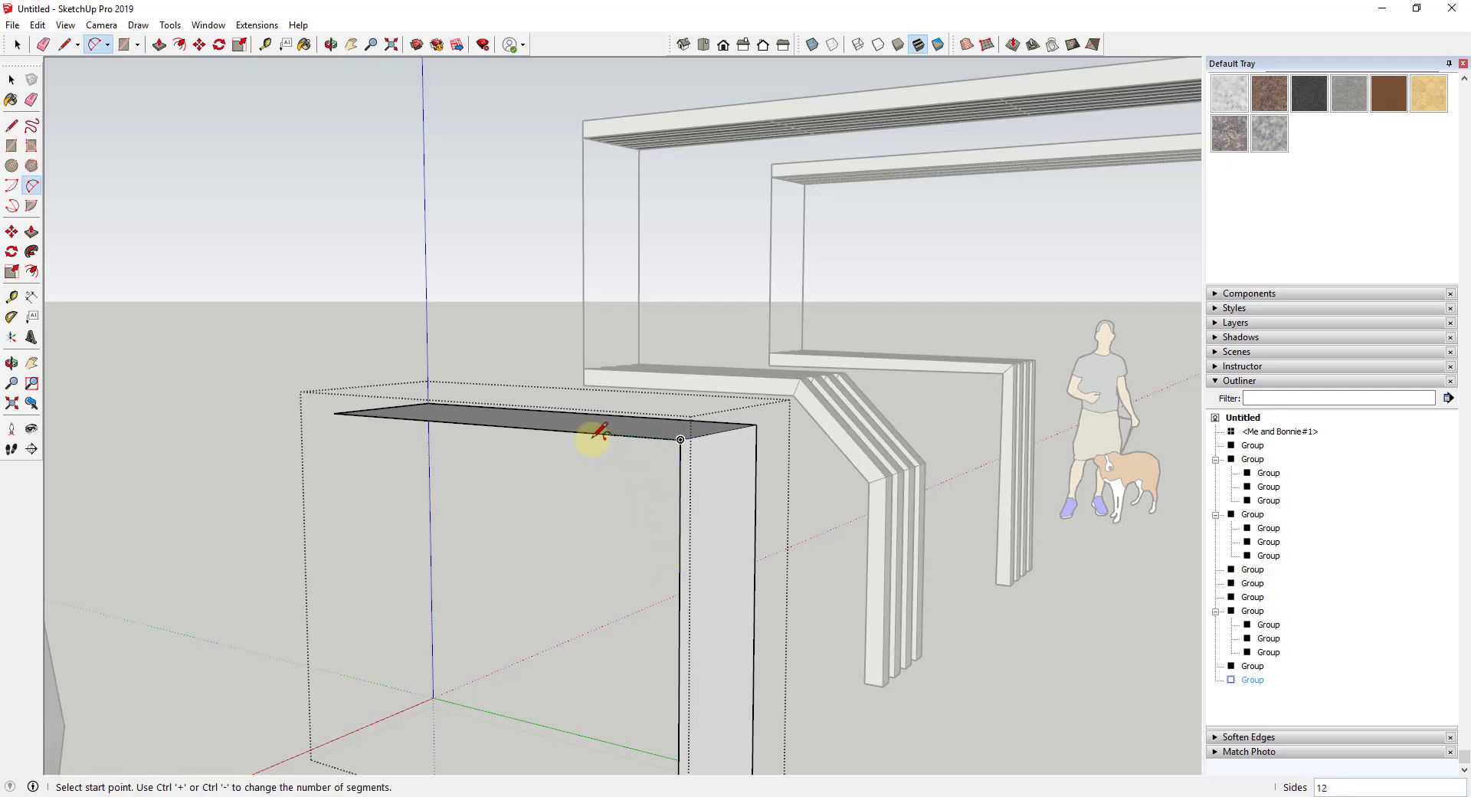
left_click(580, 432)
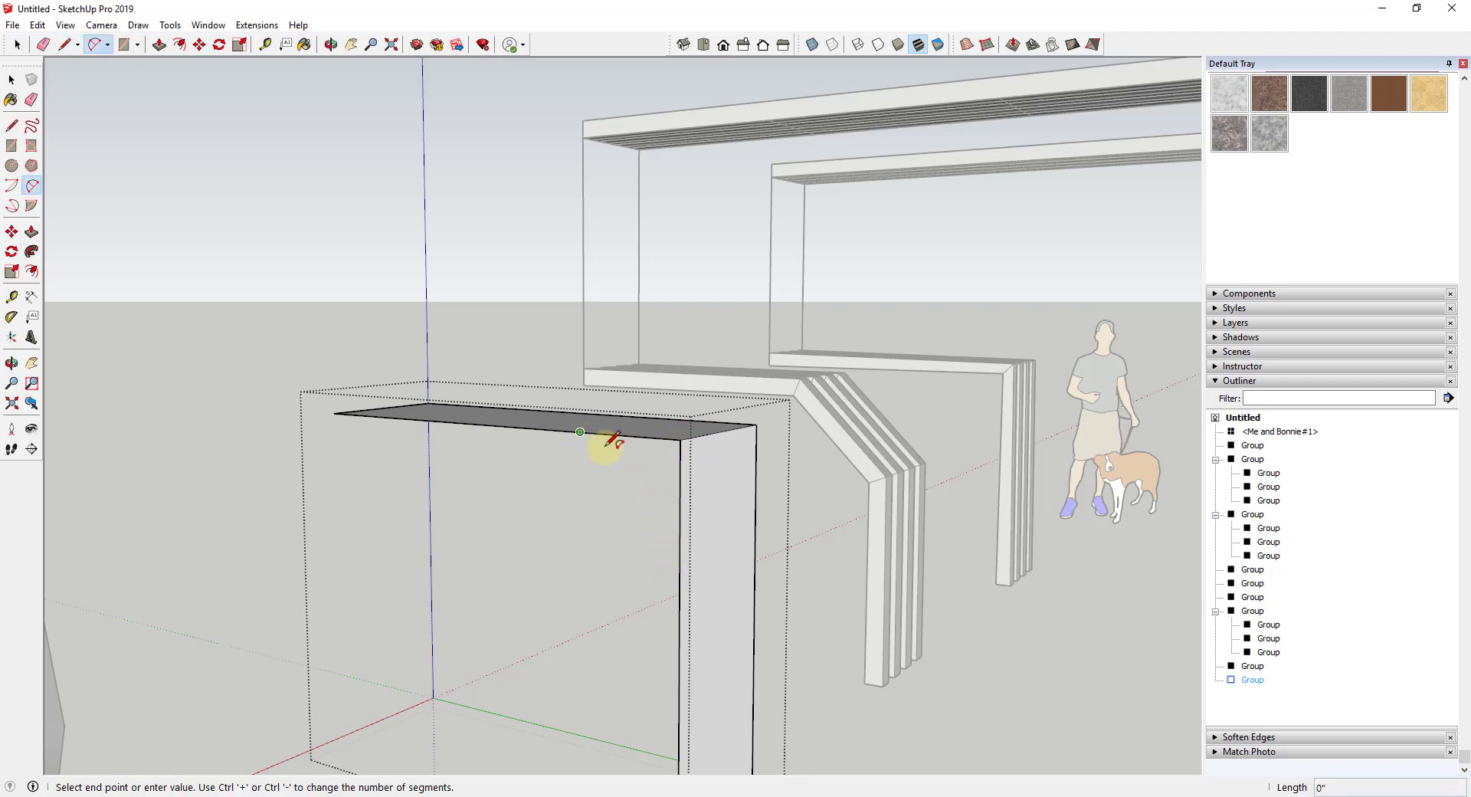
double_click(679, 560)
key("space")
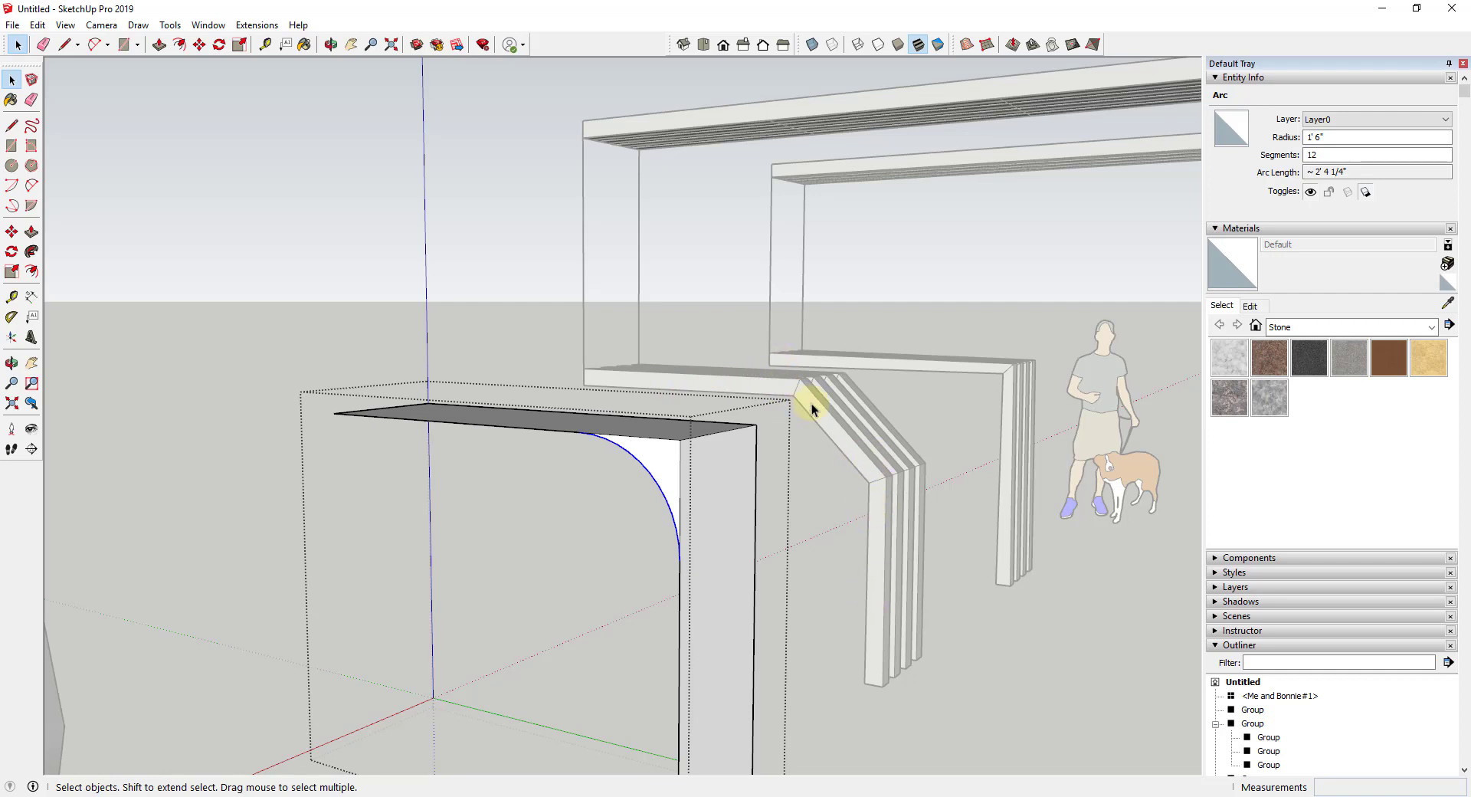
Step: Try 6 segments on the corner arc and set it back to 12 segments
double_click(1321, 153)
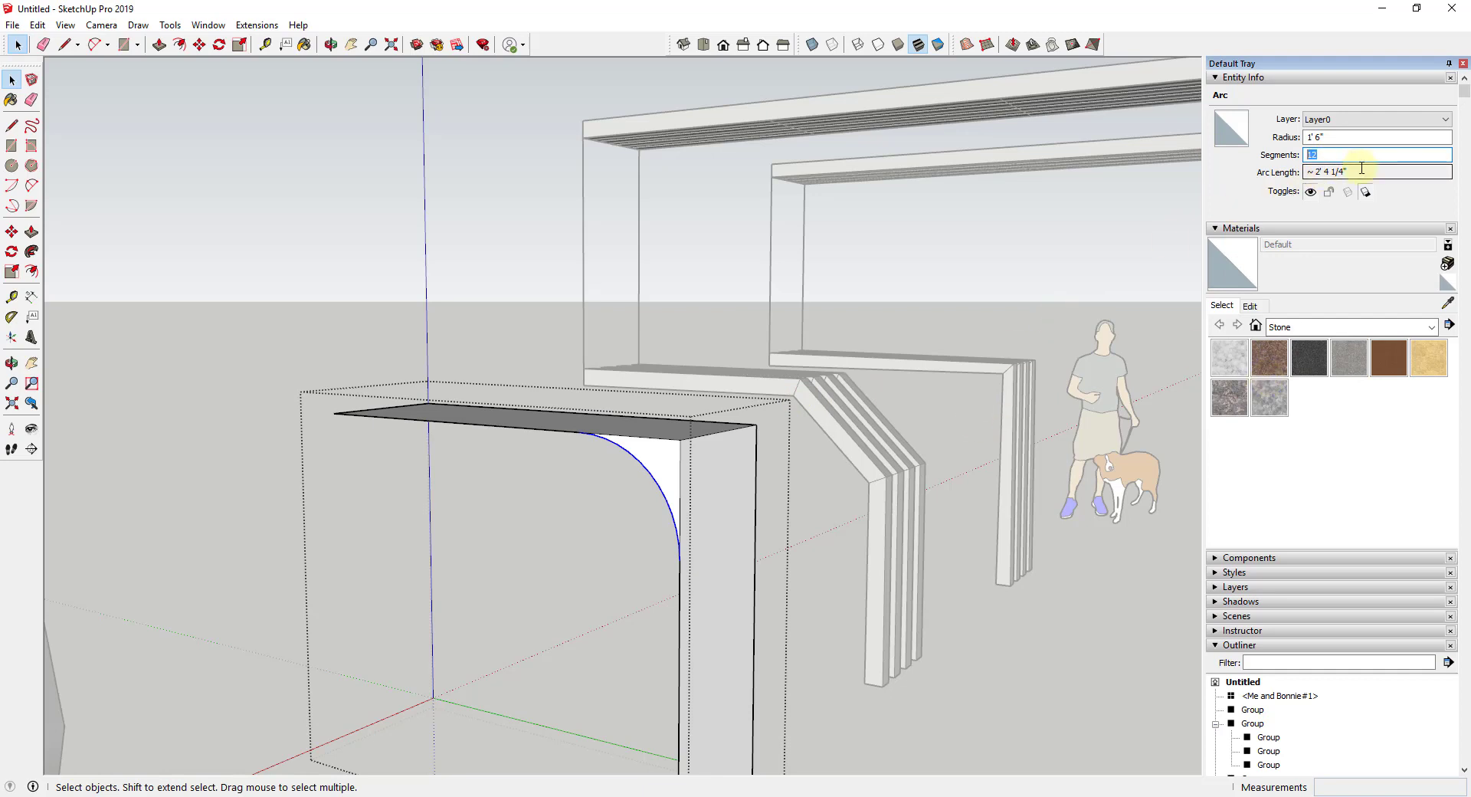
type("6")
scroll(675, 485, "up", 3)
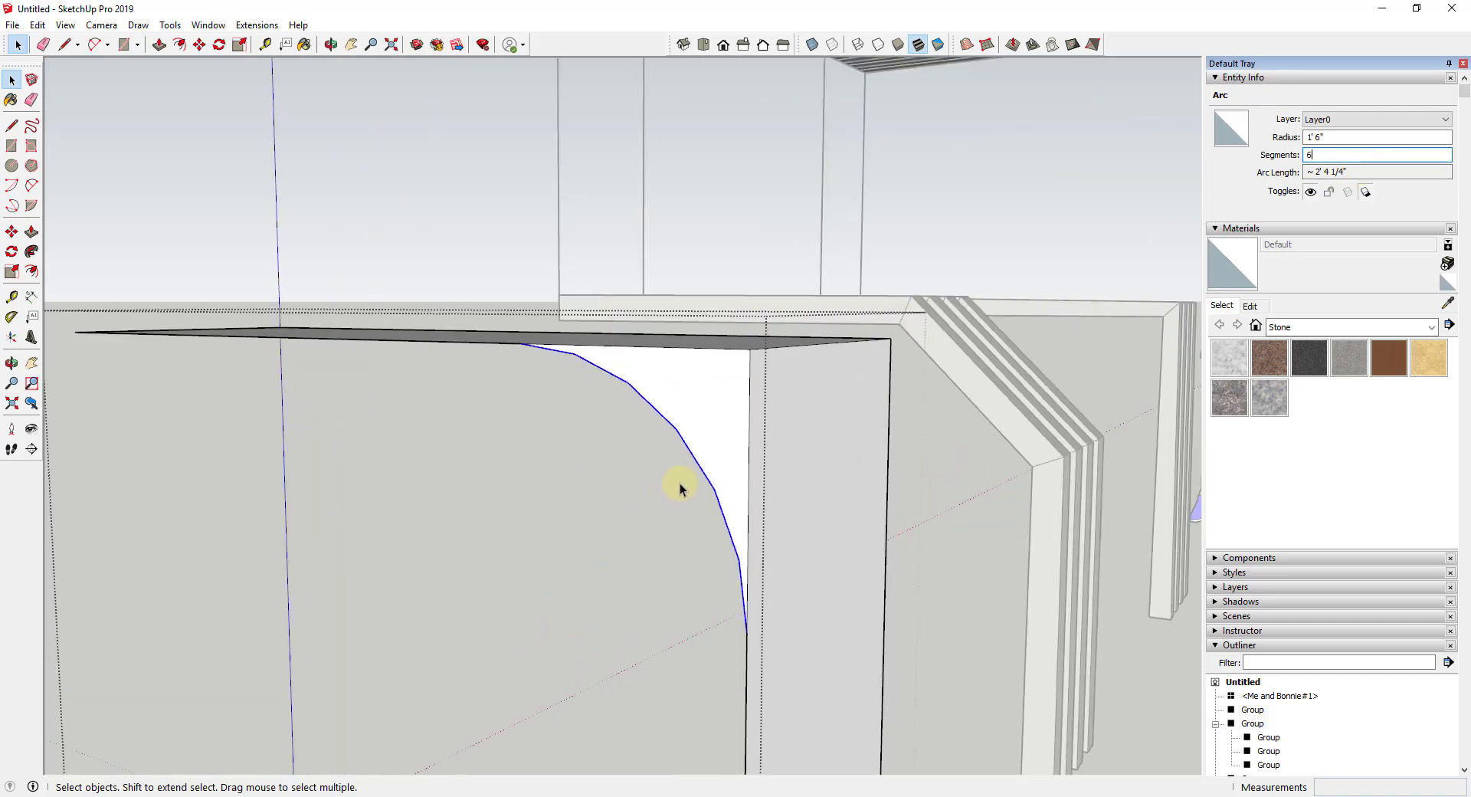
double_click(1322, 154)
key("Return")
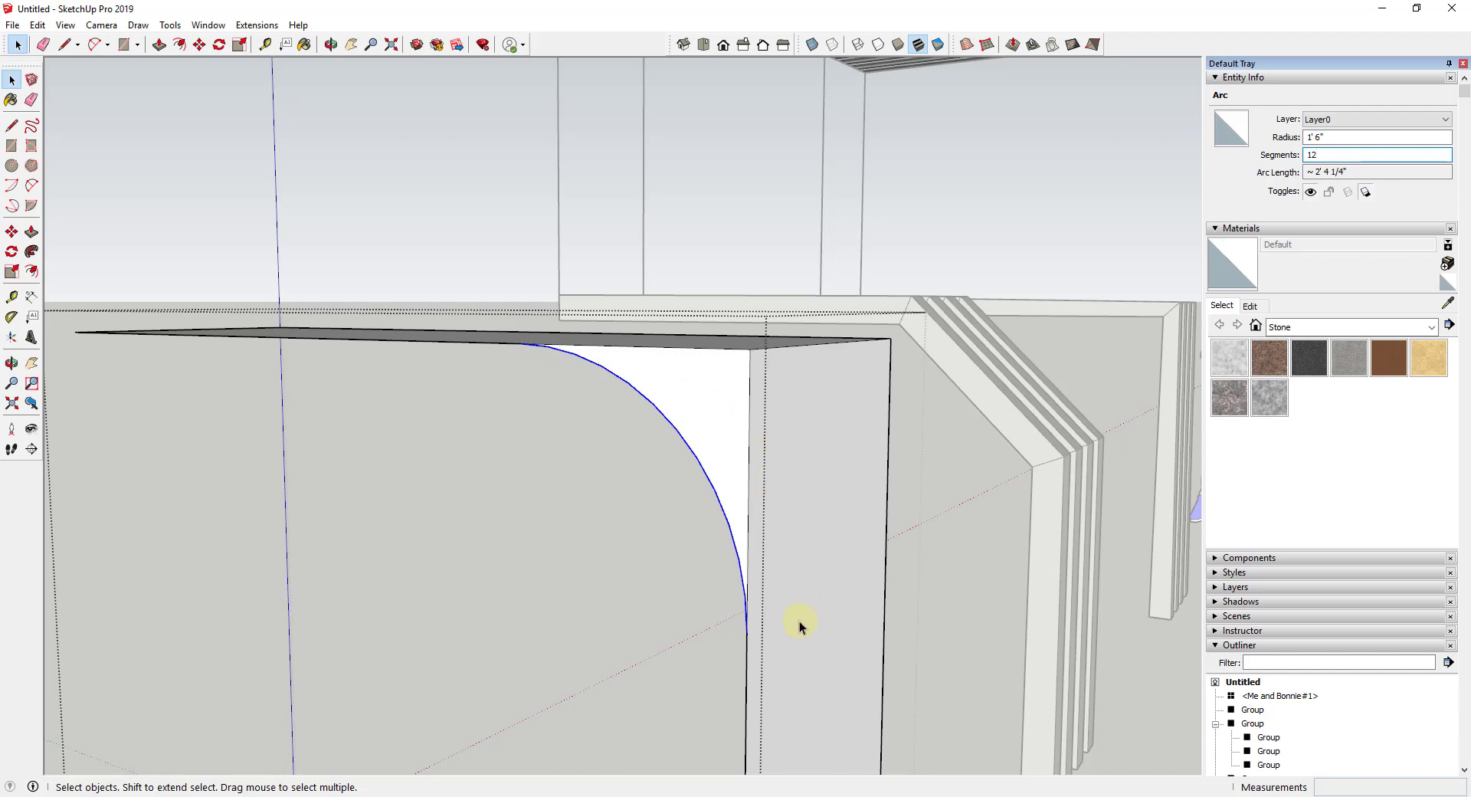
scroll(516, 408, "down", 5)
scroll(567, 403, "up", 4)
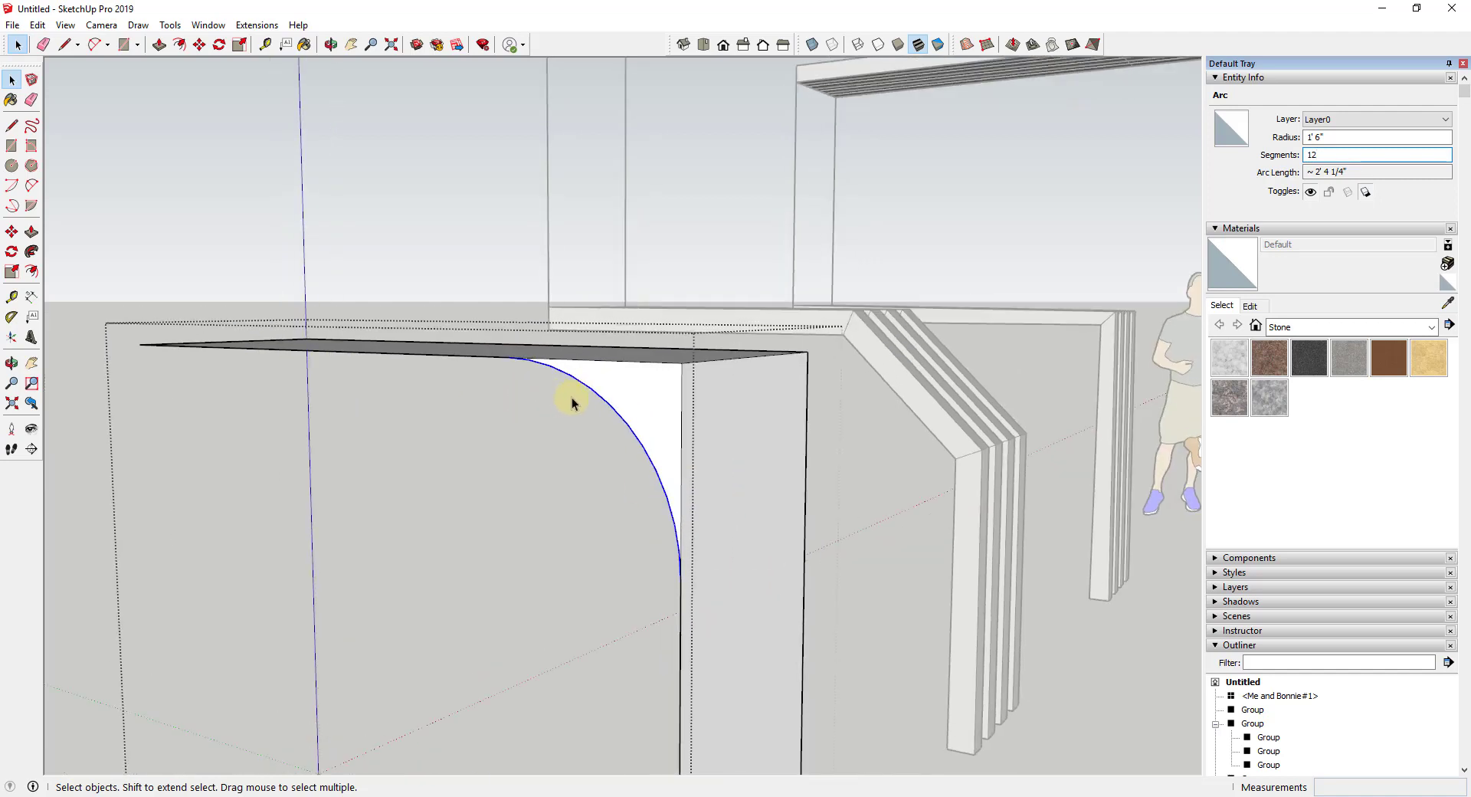
Step: Push/Pull the face between the arc and the corner across the surface's full width to form the rounded bend
left_click(1327, 156)
type("p")
left_click(664, 404)
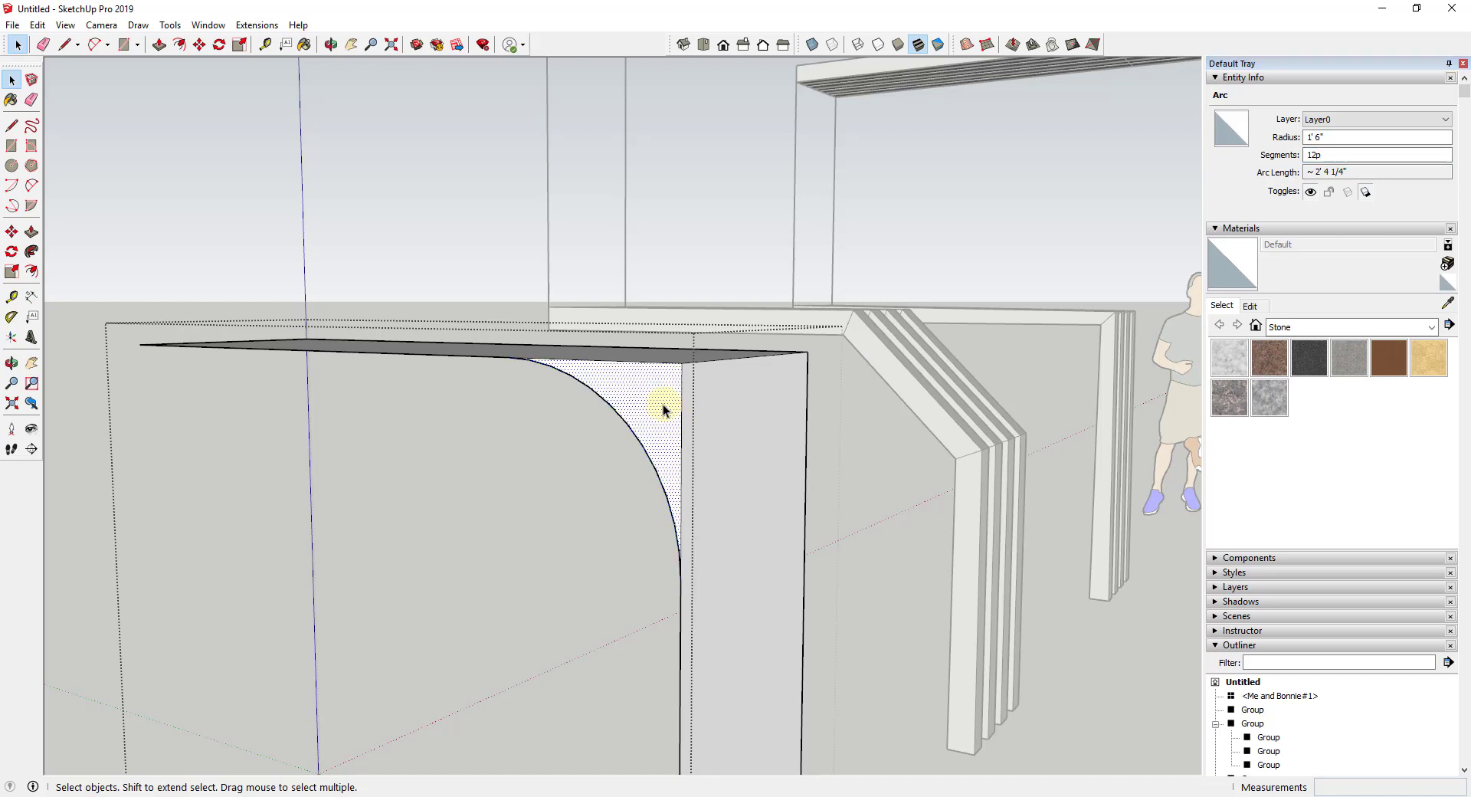
left_click(641, 454)
left_click(648, 453)
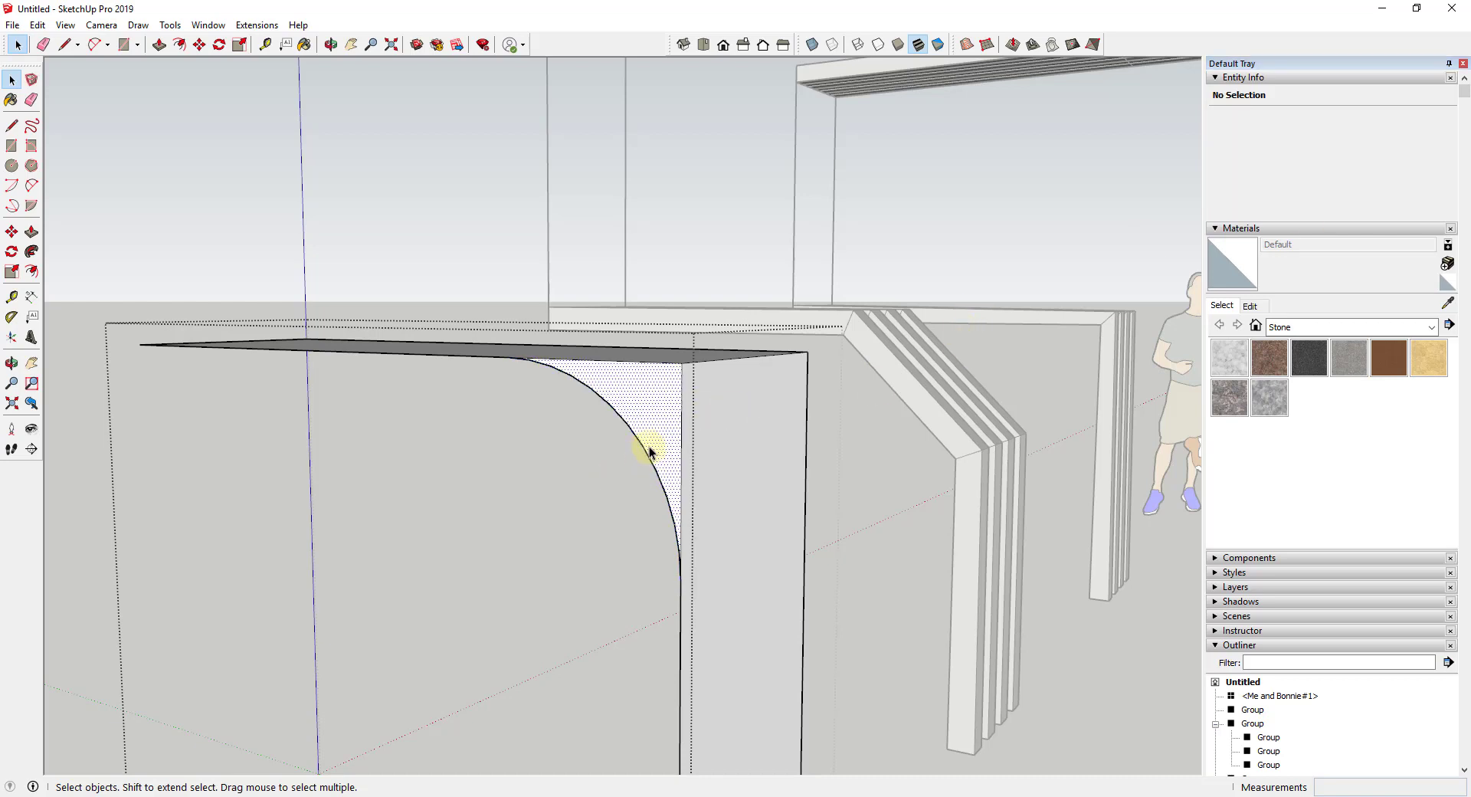
key("p")
mouse_move(655, 413)
left_mouse_down()
mouse_move(778, 388)
mouse_move(811, 363)
left_mouse_up()
Step: Erase the leftover edge and faces at the sharp corner outside the rounded bend
key("e")
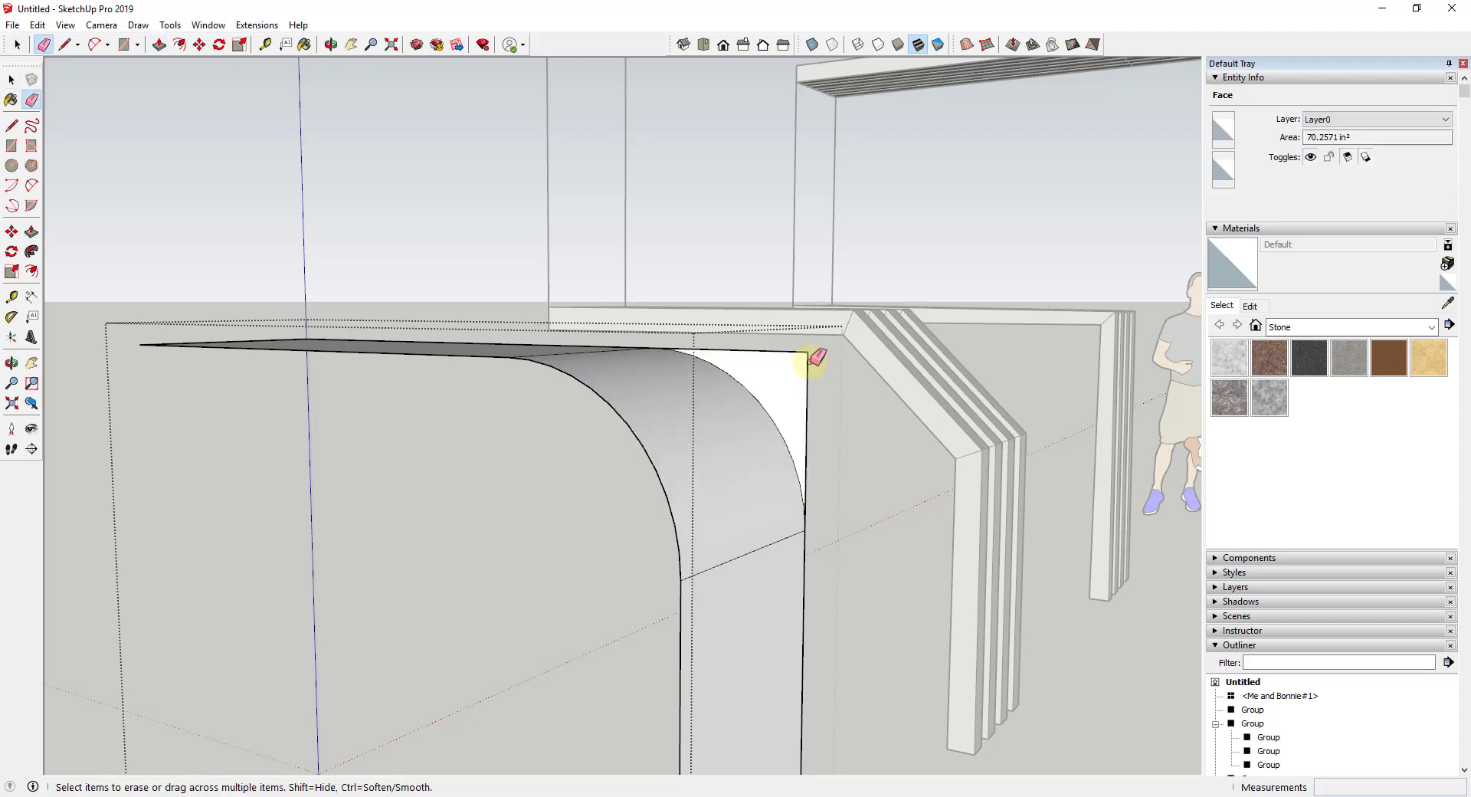
middle_click_drag(802, 355, 700, 420)
key("space")
scroll(699, 420, "down", 3)
Step: Select all connected geometry of the rounded target surface and examine the segments that make up its curve
left_click(609, 495)
triple_click(610, 495)
right_click(610, 494)
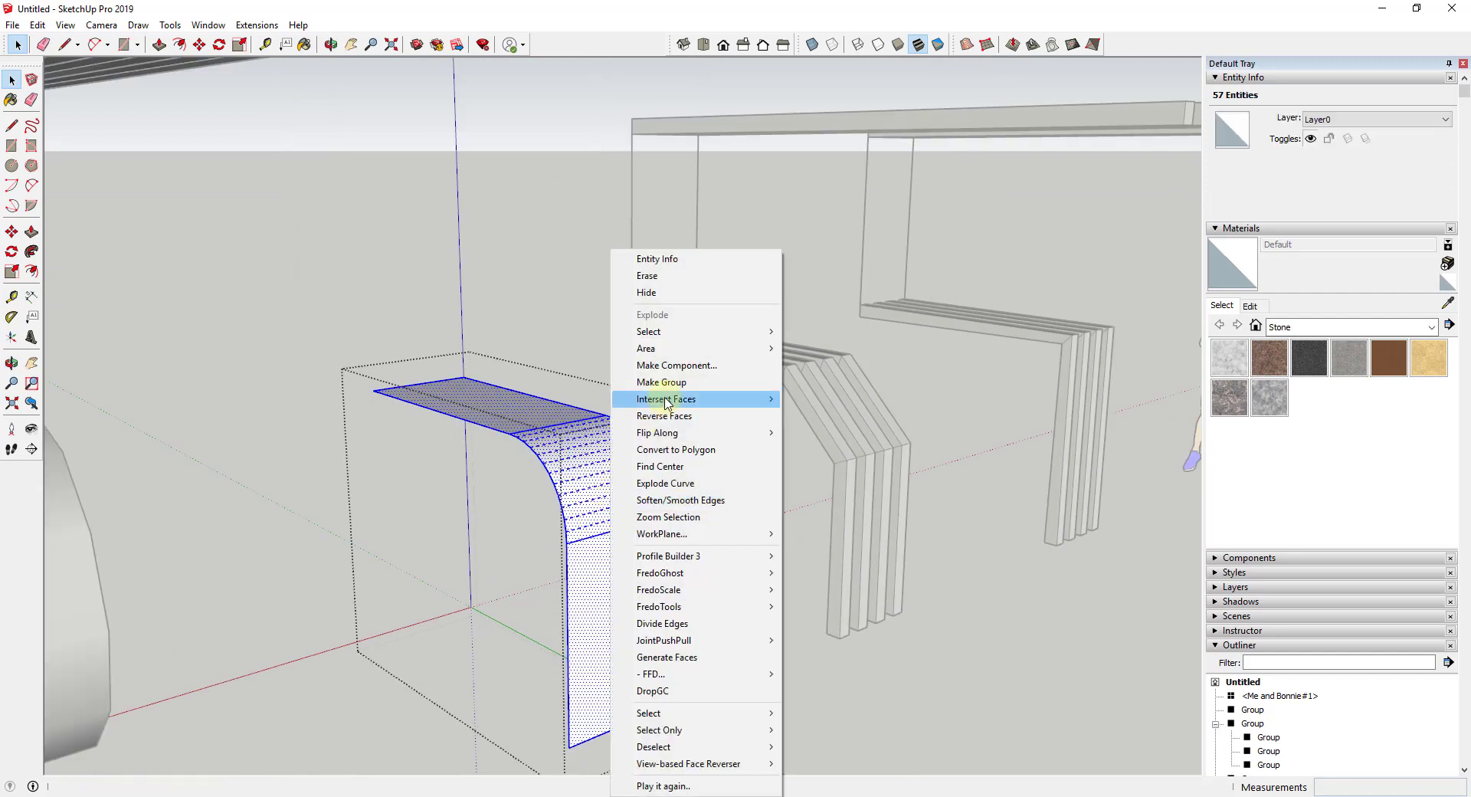
left_click(486, 479)
scroll(487, 479, "up", 2)
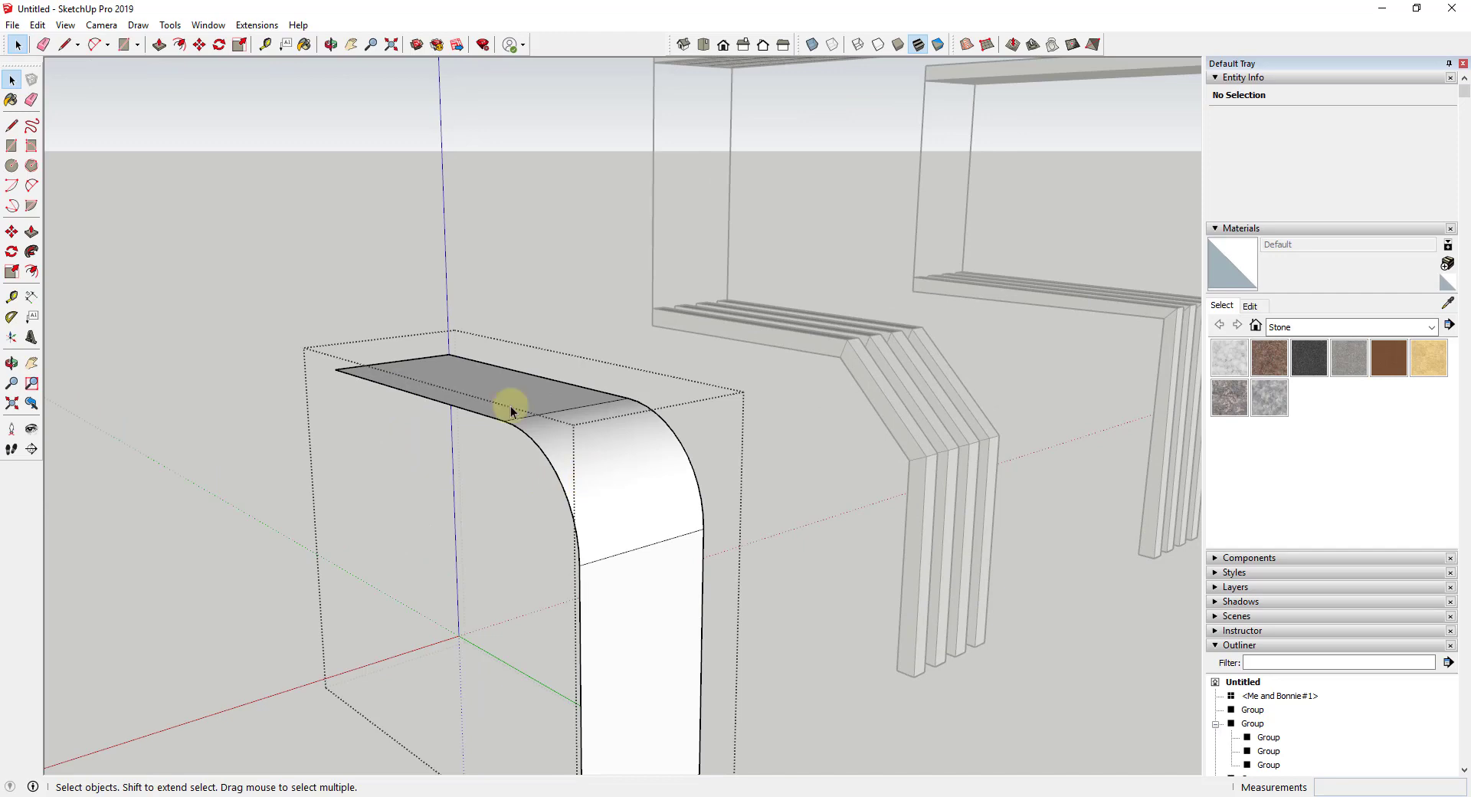
left_click(558, 446)
triple_click(594, 465)
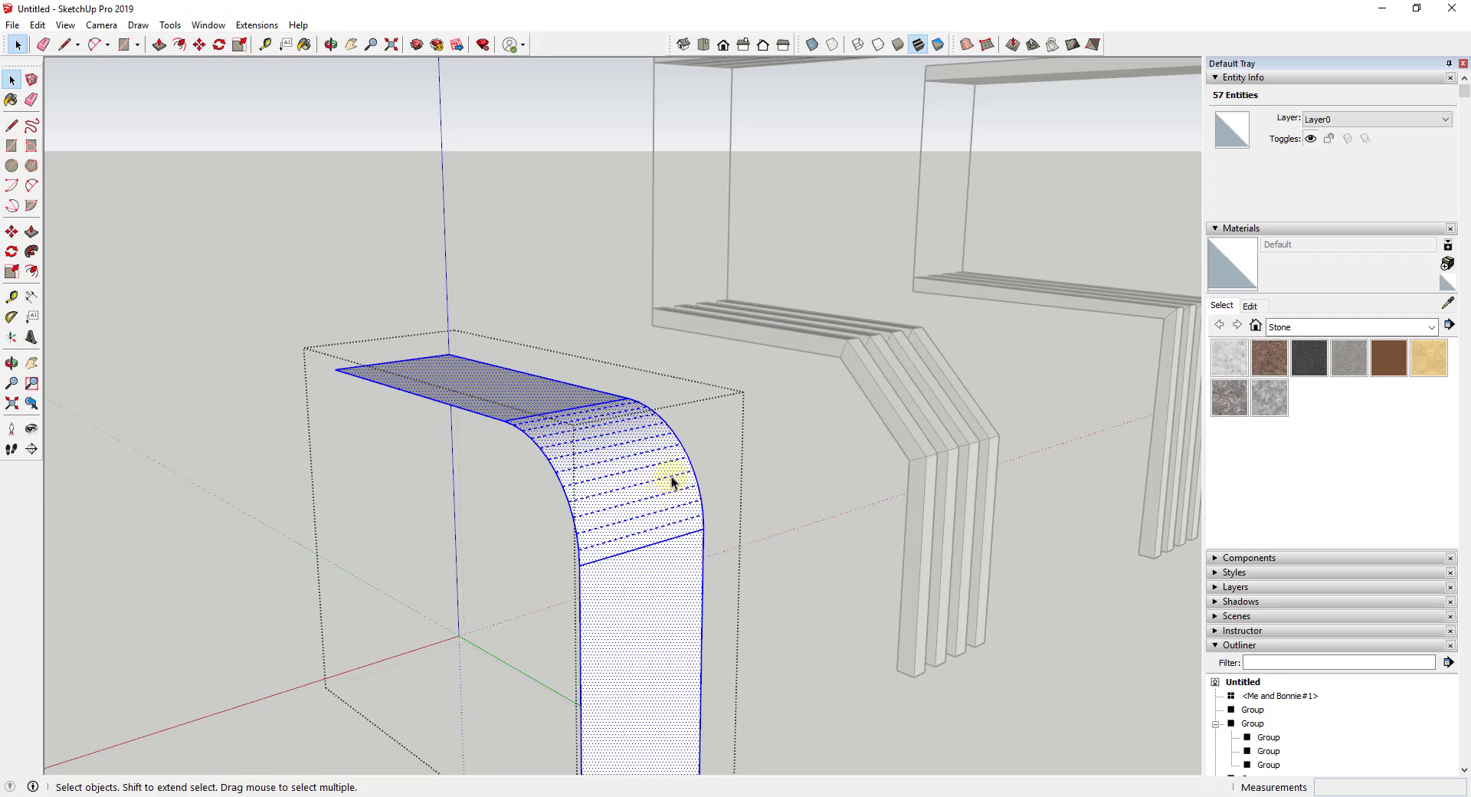
left_click(709, 444)
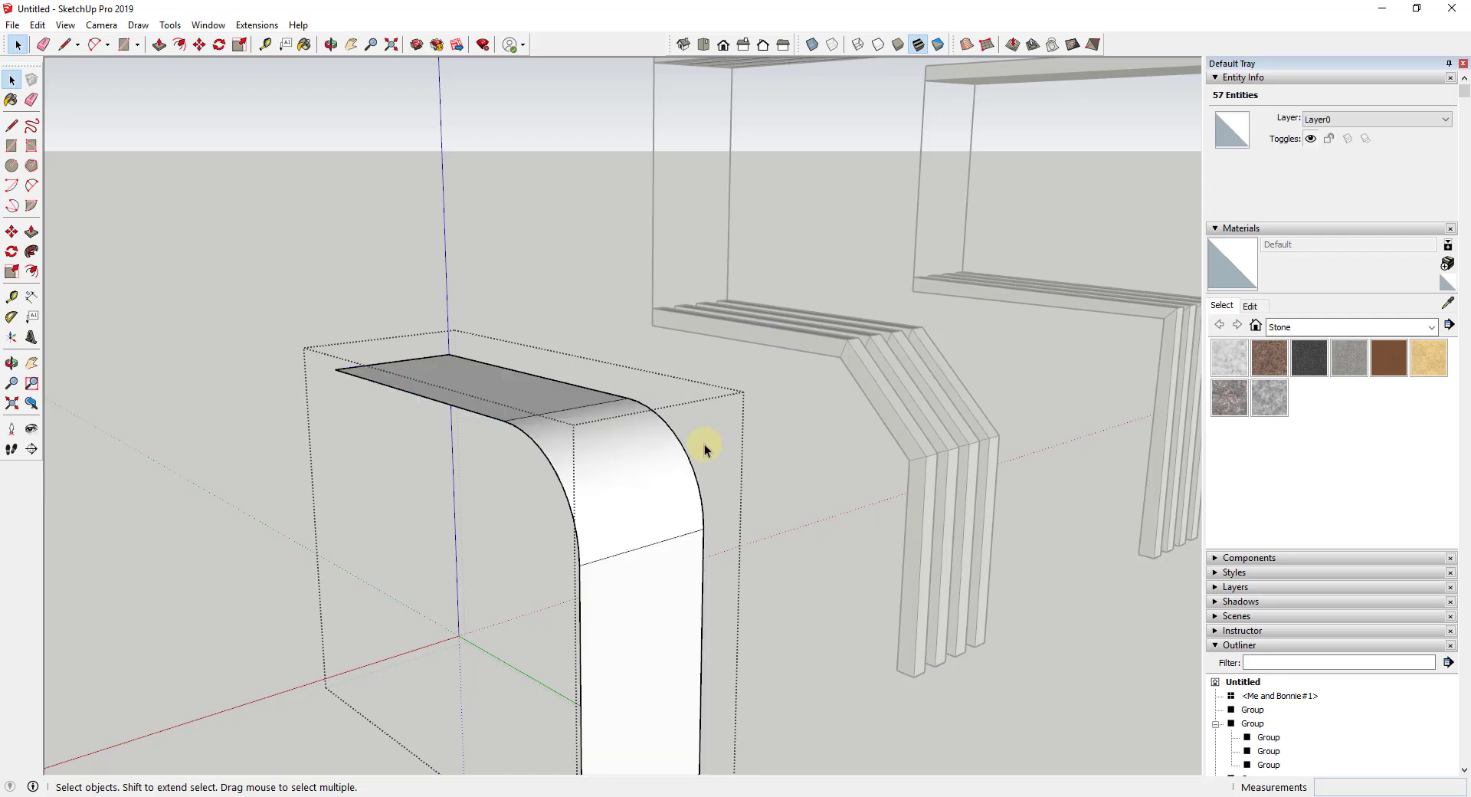
Step: Copy the connecting lines and flat upper face from the angled frame and paste them onto the rounded surface's back corner
scroll(622, 359, "down", 8)
middle_click_drag(544, 342, 736, 249)
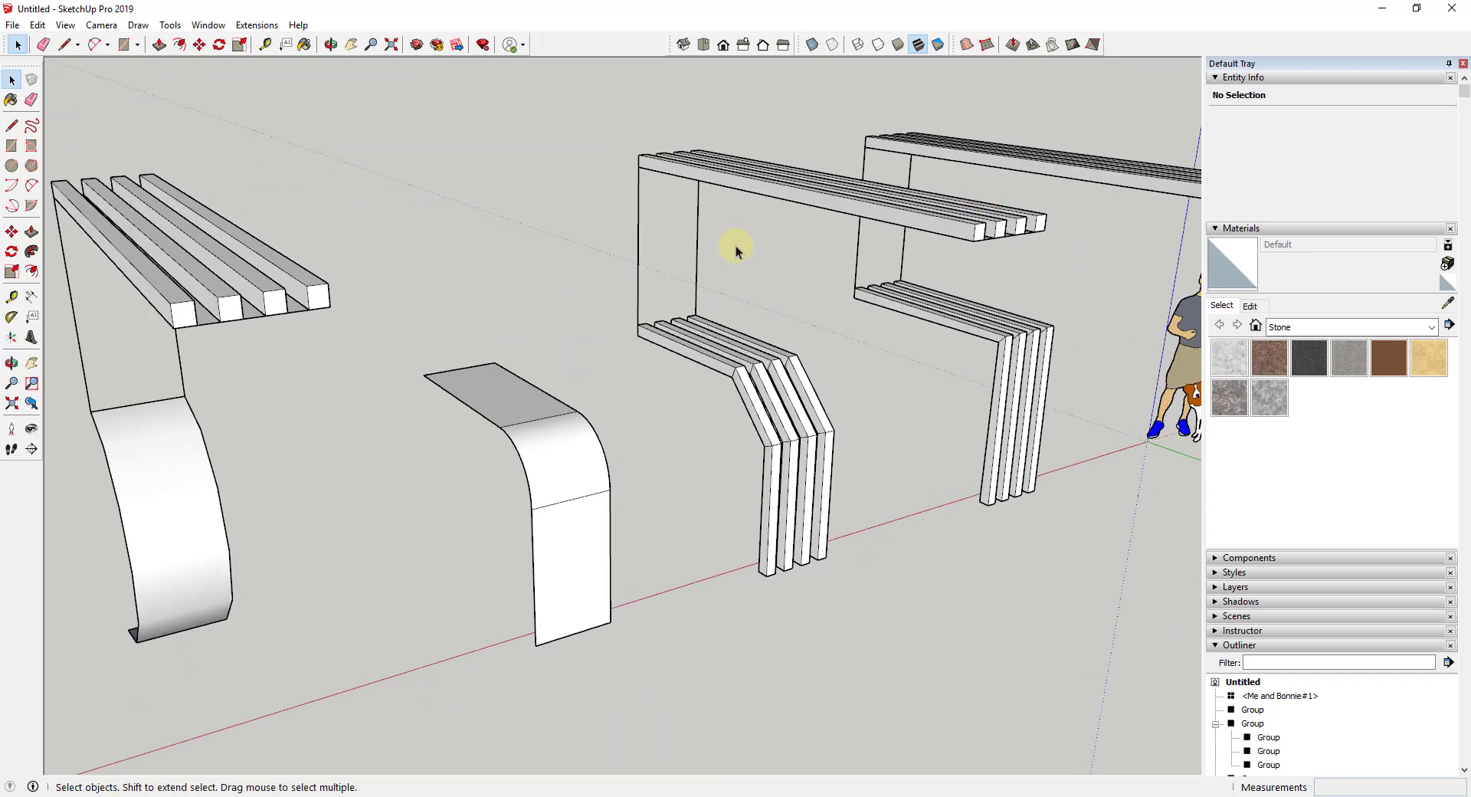
double_click(698, 224)
left_click(987, 238)
left_click(989, 240, "shift")
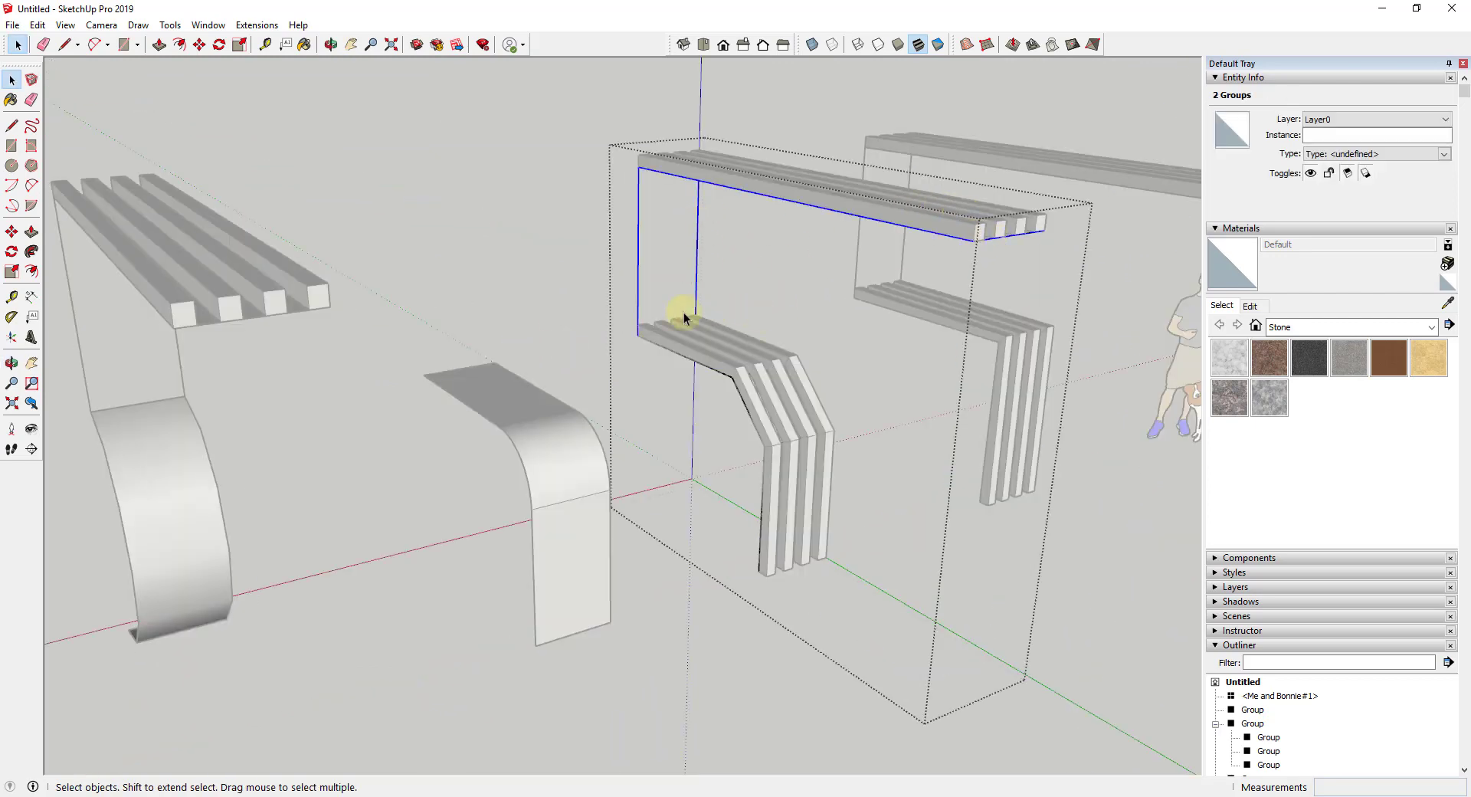
key("Escape")
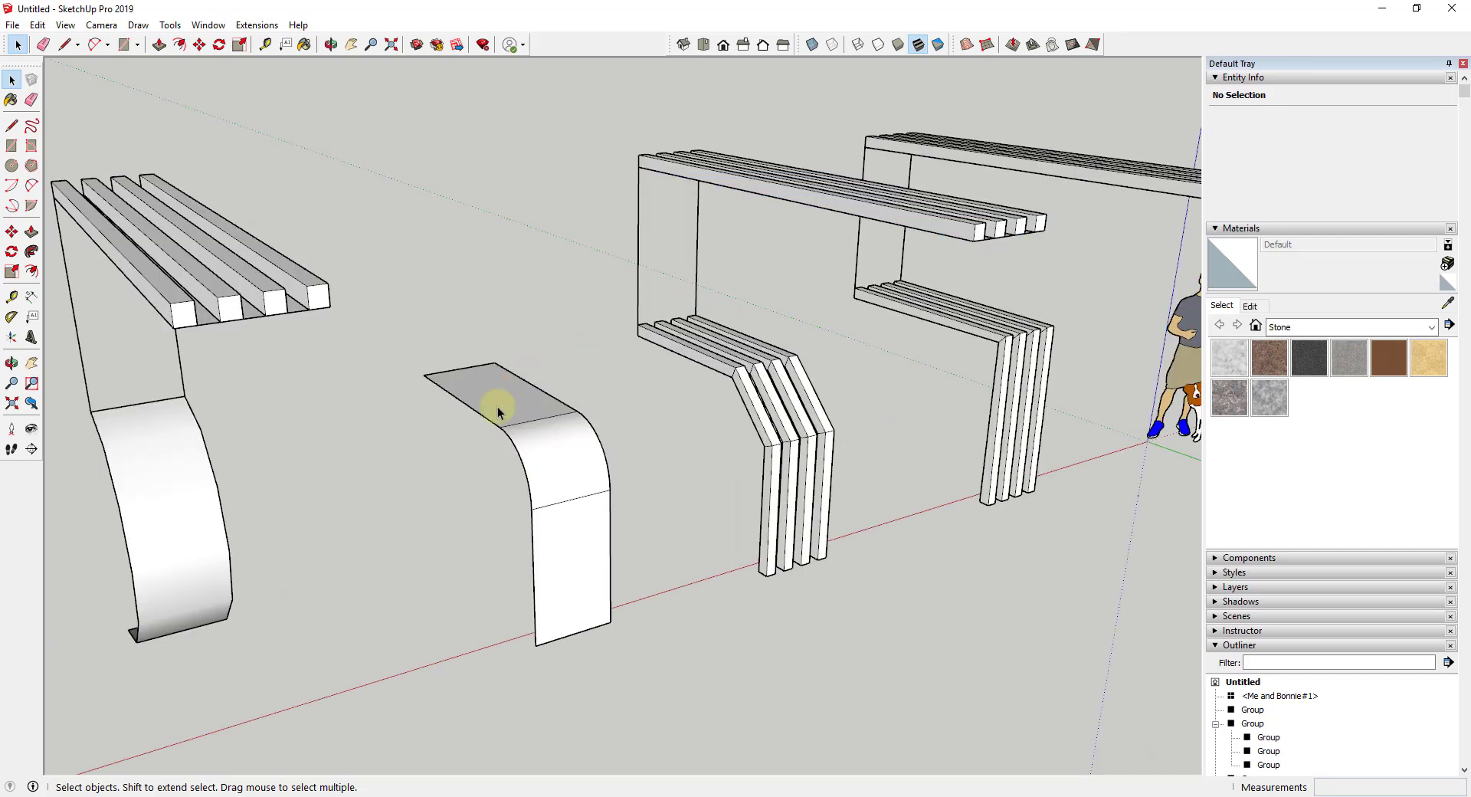
key("ctrl+v")
left_click(495, 363)
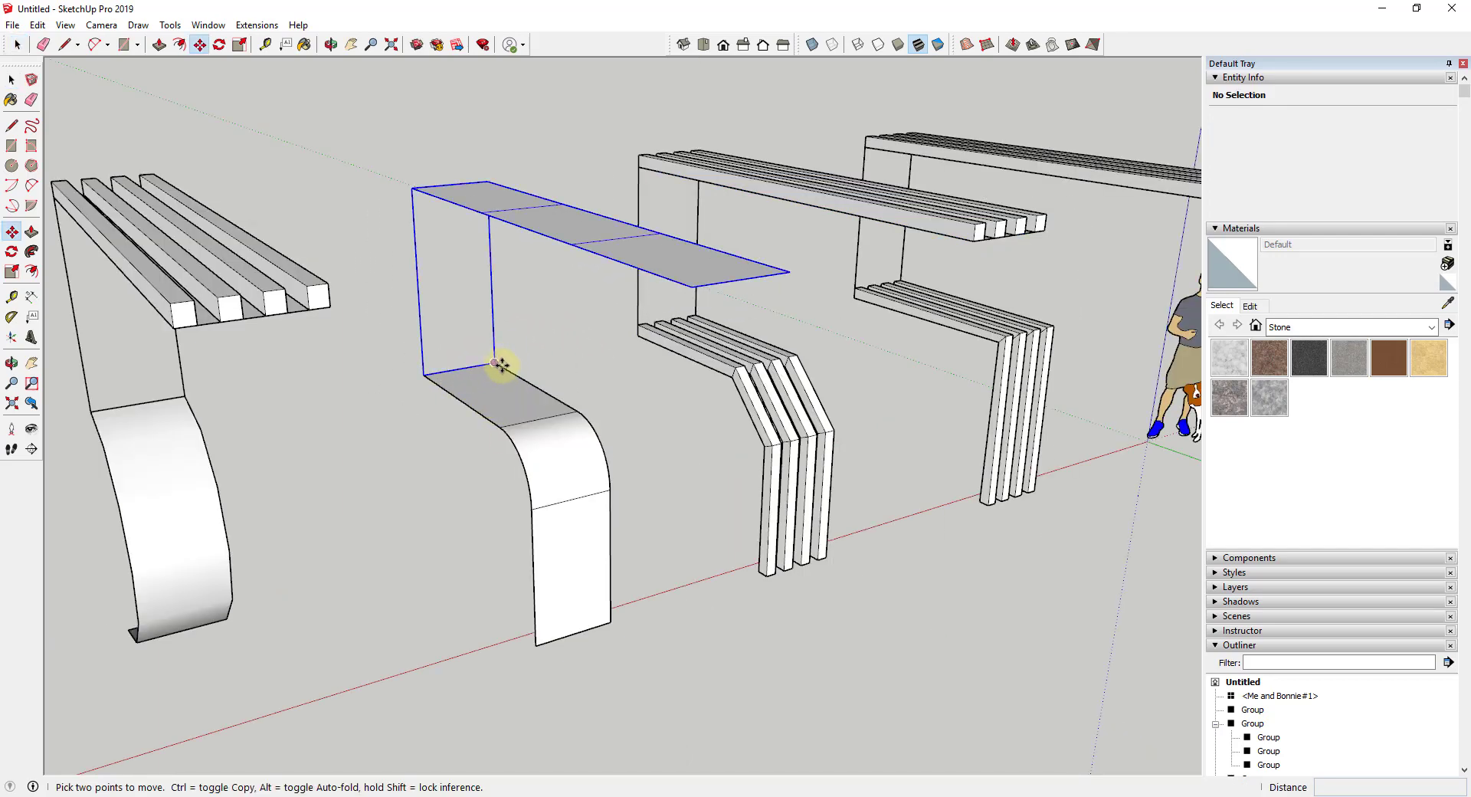
Step: Erase the dividing lines across the pasted flat upper face above the rounded surface
mouse_move(571, 417)
middle_mouse_down()
mouse_move(624, 256)
mouse_move(644, 250)
mouse_move(651, 306)
middle_mouse_up()
double_click(651, 306)
key("e")
left_click_drag(528, 235, 605, 300)
key("space")
middle_click_drag(568, 279, 601, 415)
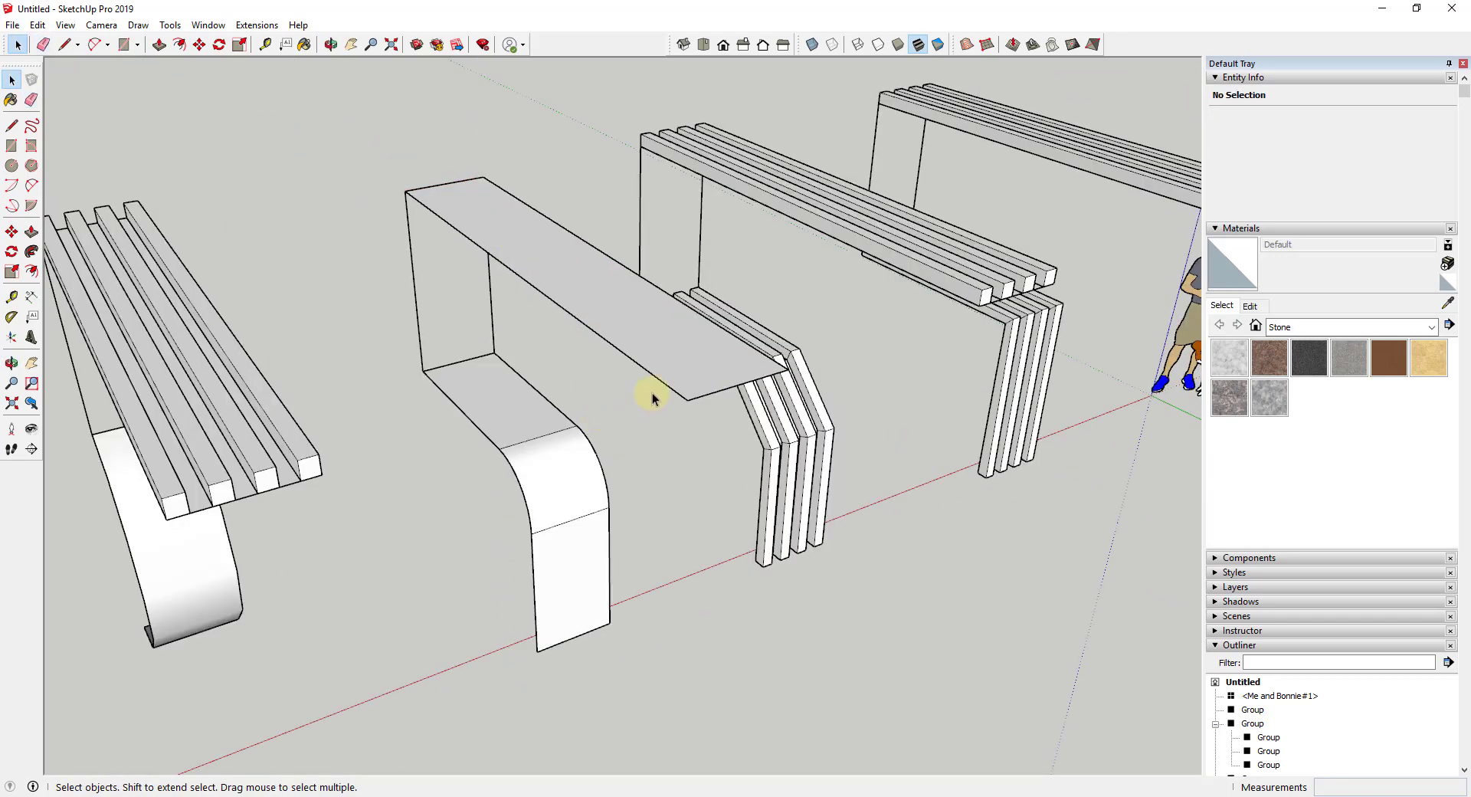
Step: Combine the rounded target surface, connecting lines and flat upper face into one parent group
left_click(651, 393)
left_click(518, 418)
left_click(494, 312, "shift")
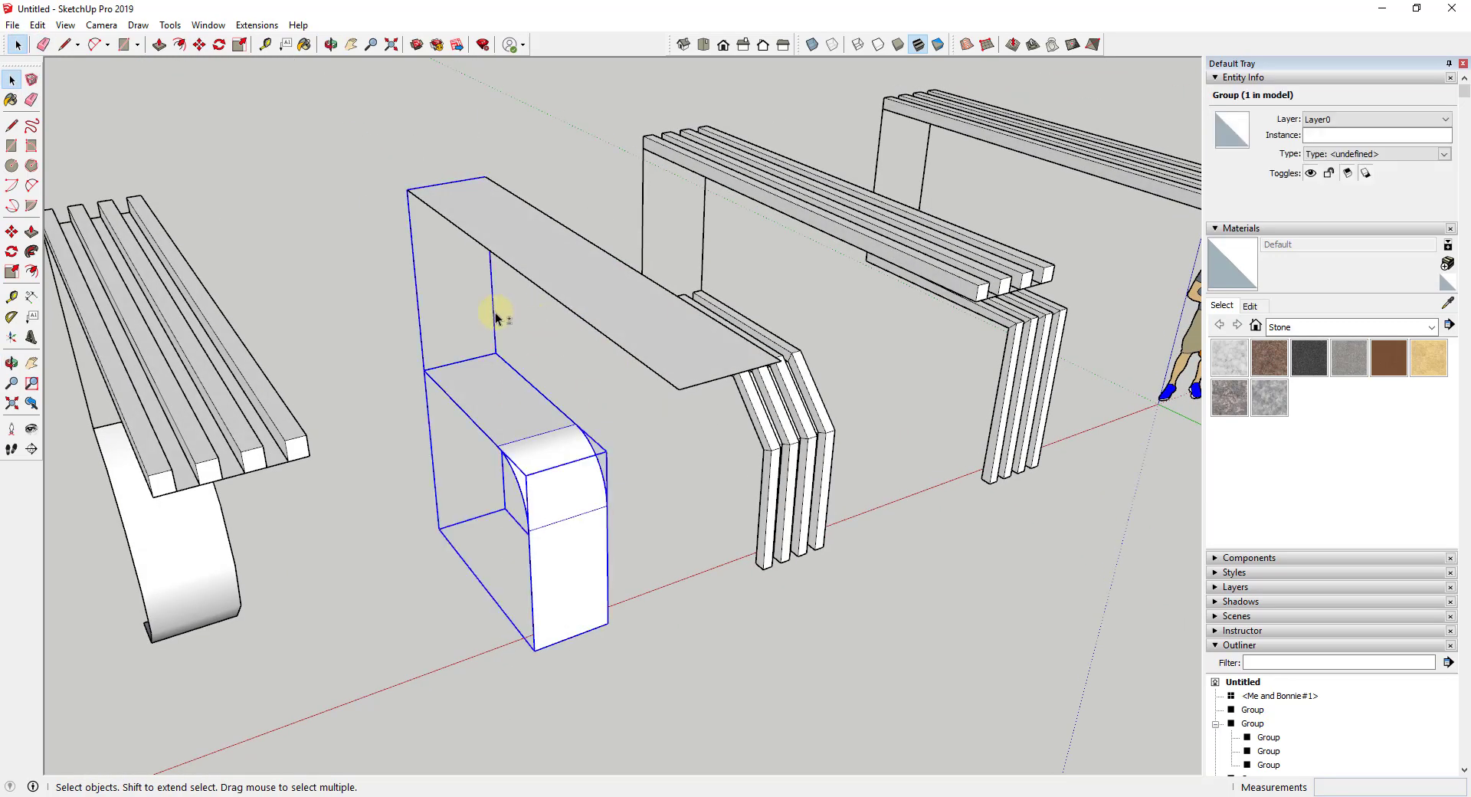
right_click(557, 266)
left_click(639, 412)
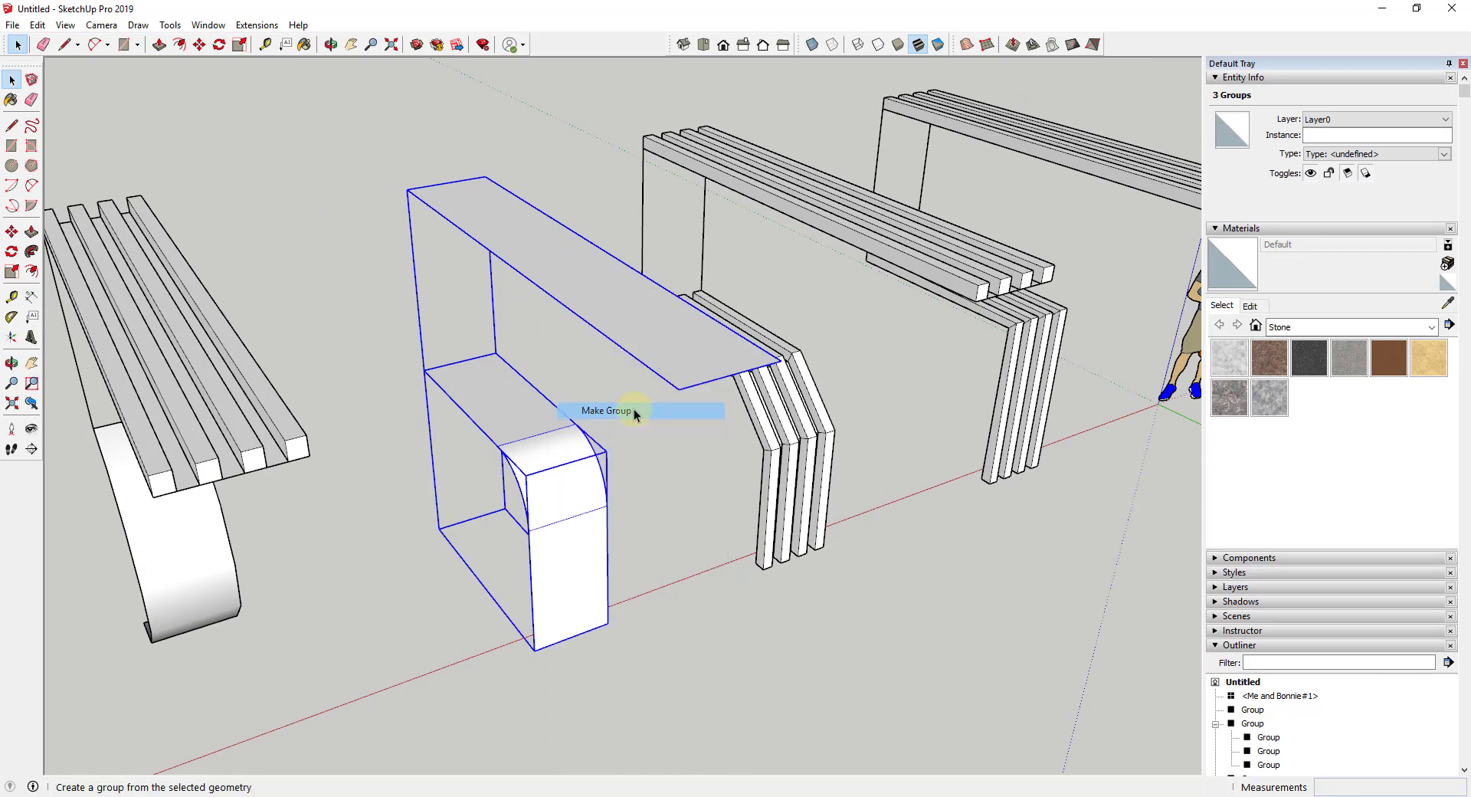
Step: Try Flowify's Impose Grid on the rounded frame's parent group
left_click(254, 25)
mouse_move(297, 420)
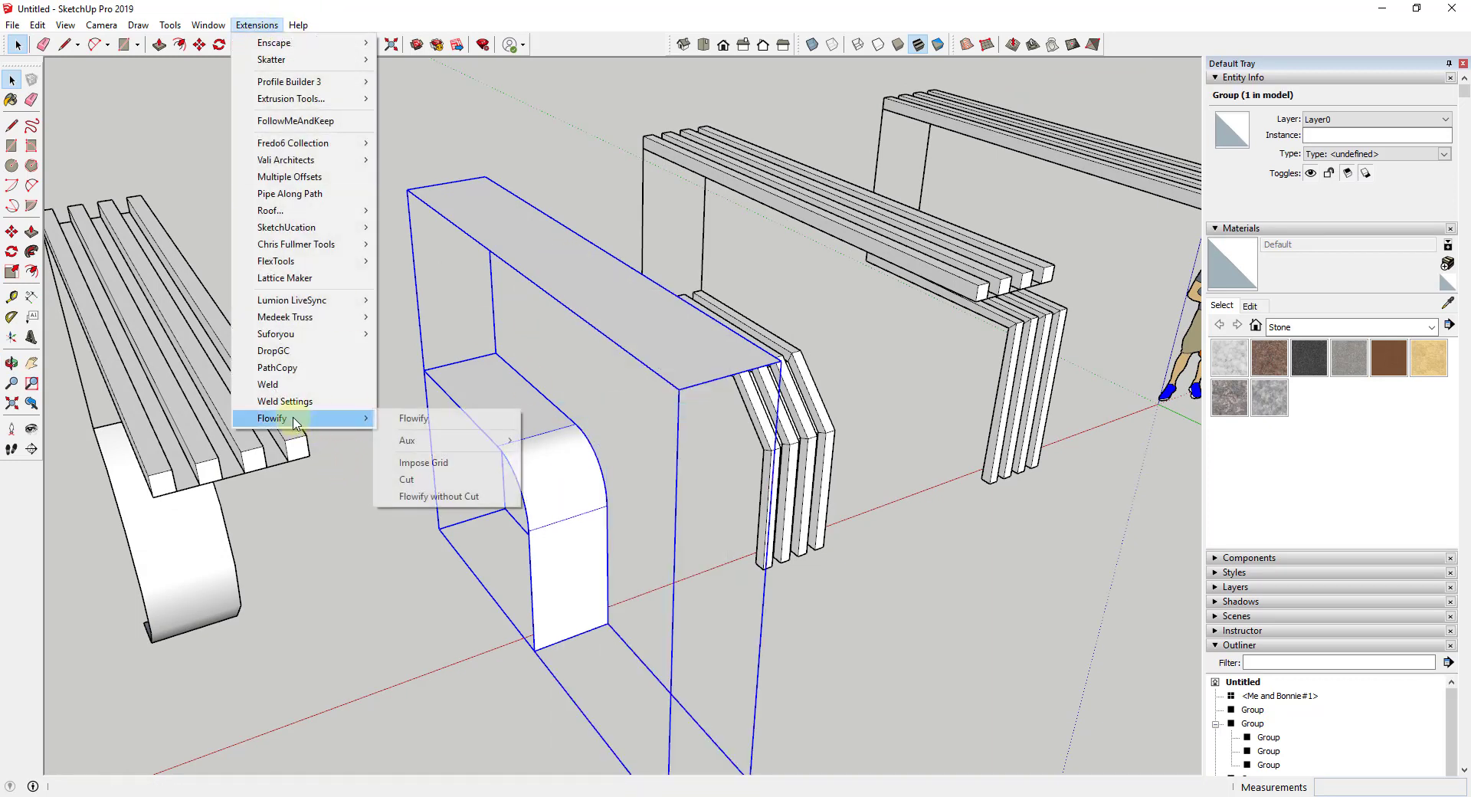
left_click(423, 463)
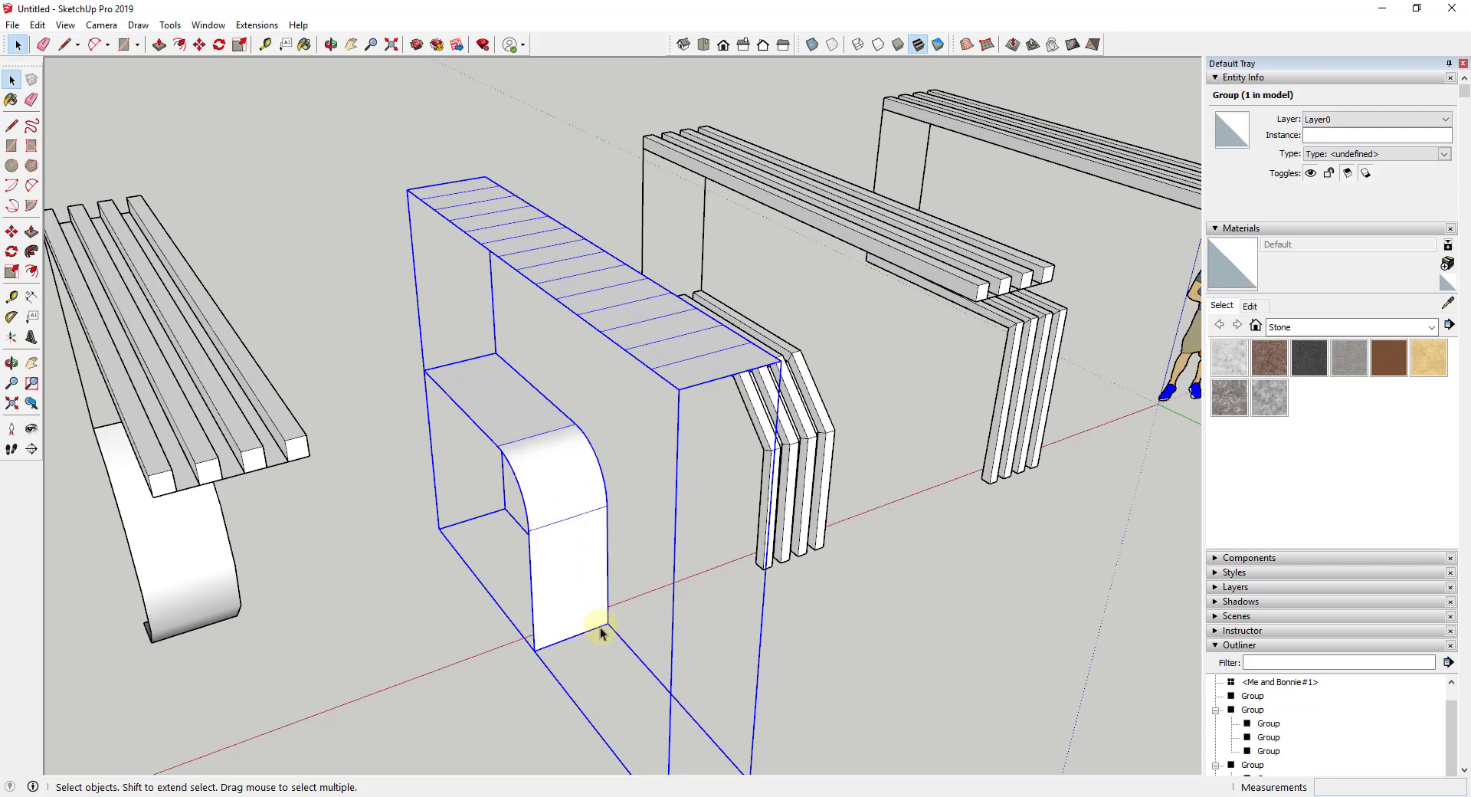
Step: Copy the slatted top from the angled frame onto the rounded frame's flat upper face, aligned at the back corner
scroll(729, 279, "down", 5)
left_click(855, 256)
scroll(847, 246, "up", 2)
key("m")
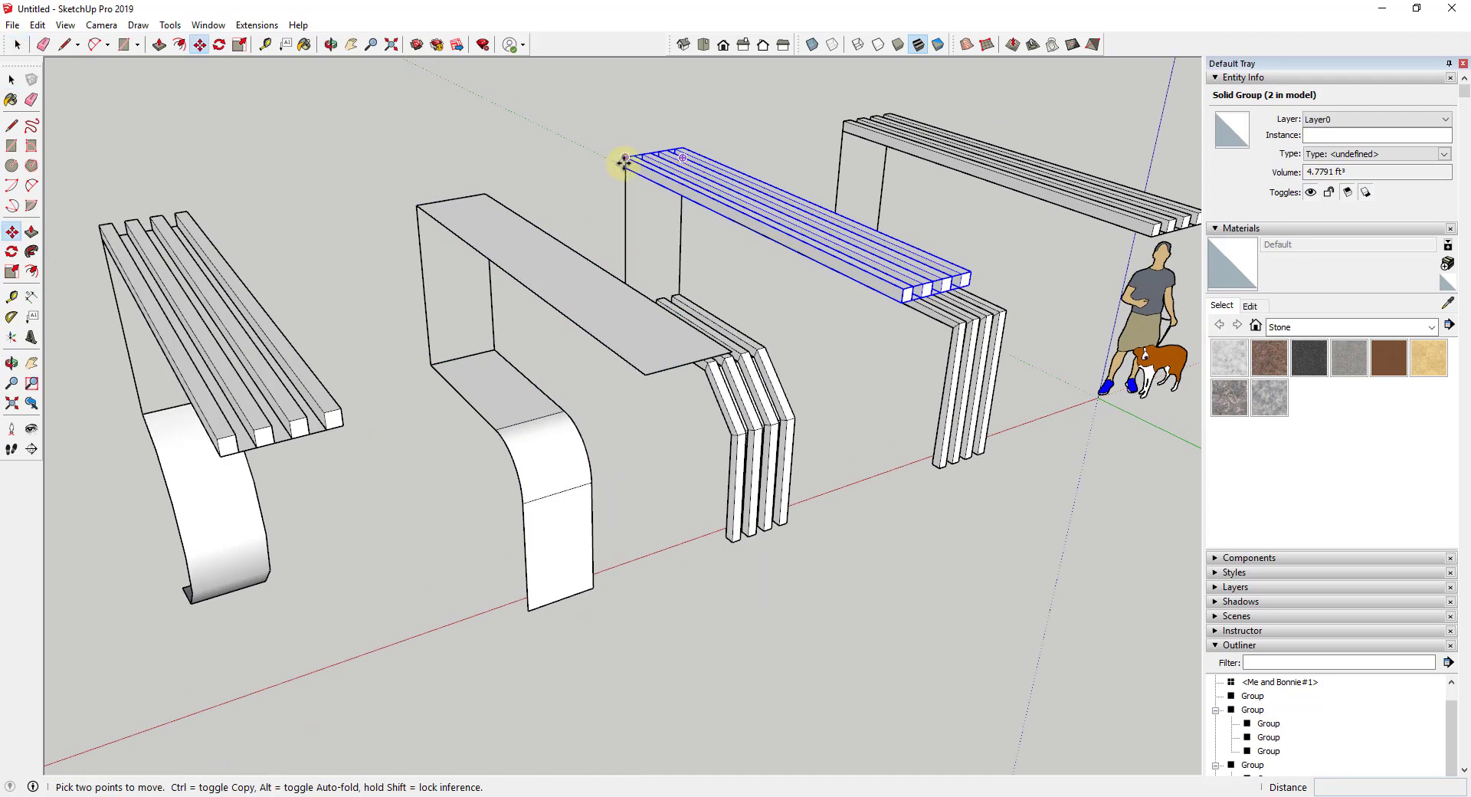
left_click(623, 167)
key("ctrl")
left_click(416, 203)
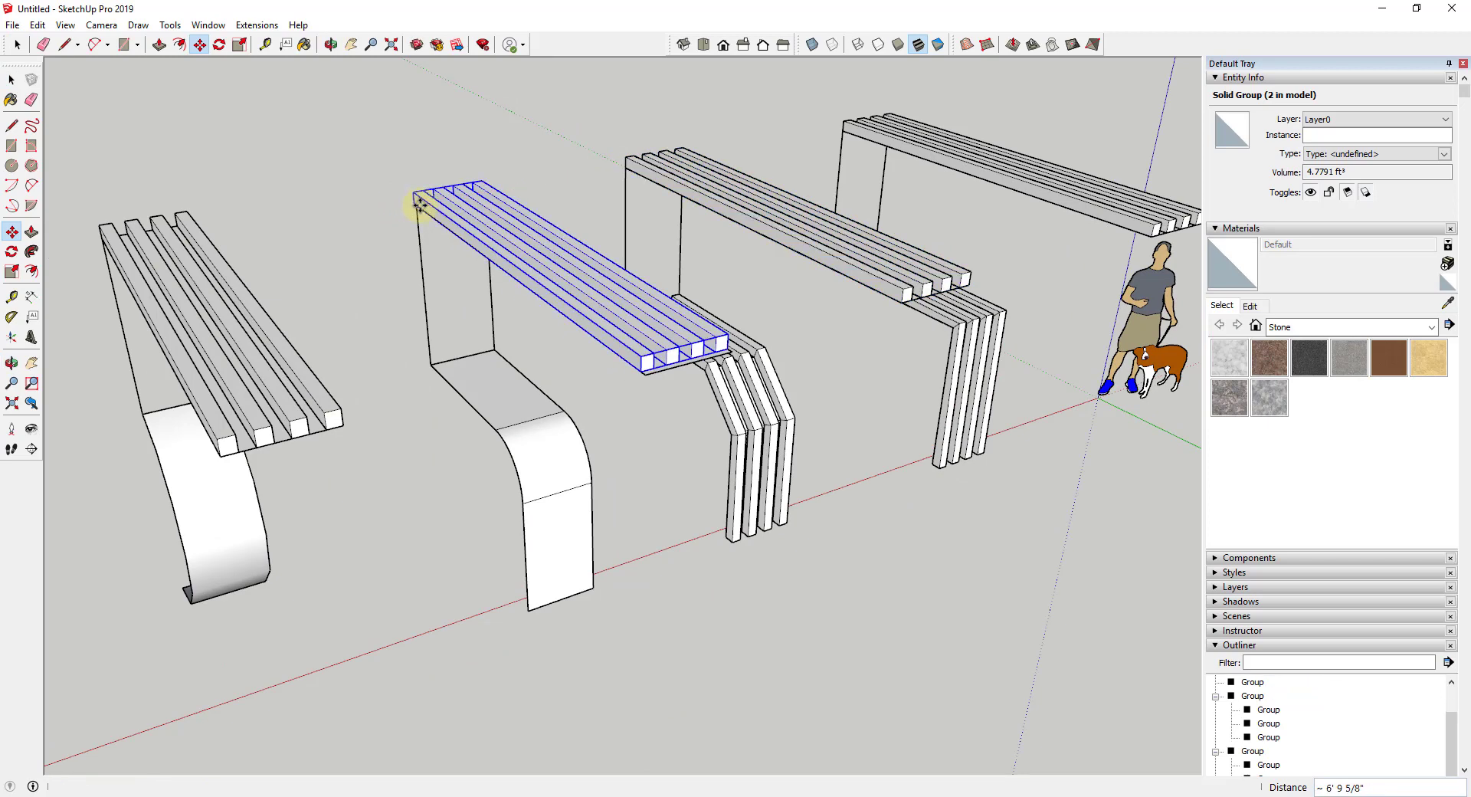
Step: Scale the copied slatted top to fit the rounded frame's flat upper face
key("o")
left_click_drag(541, 285, 726, 354)
key("space")
scroll(736, 329, "up", 3)
key("s")
key("space")
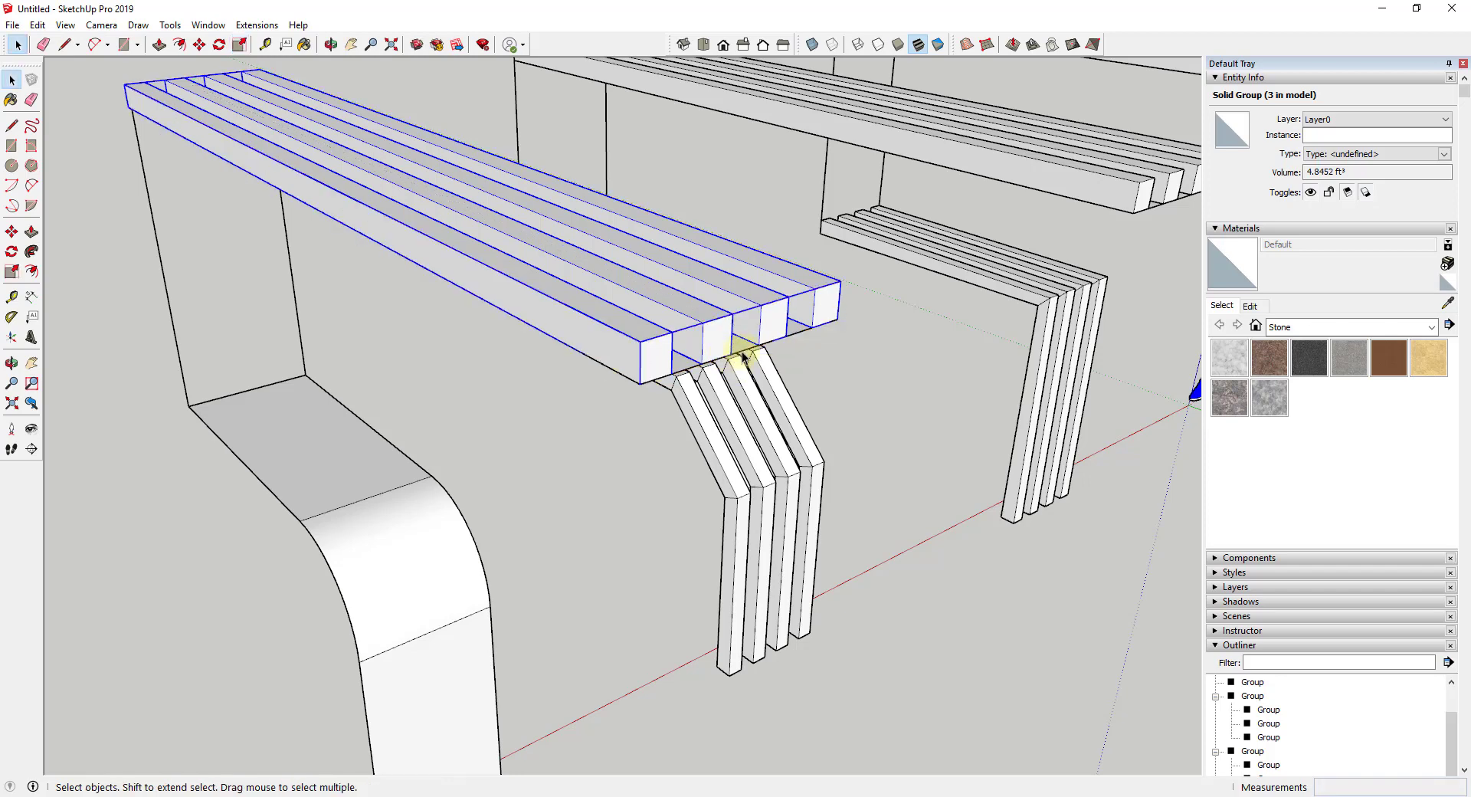
Step: Bend the copied slatted top onto the rounded target surface with Flowify, using the rounded frame's parent group
scroll(739, 351, "down", 5)
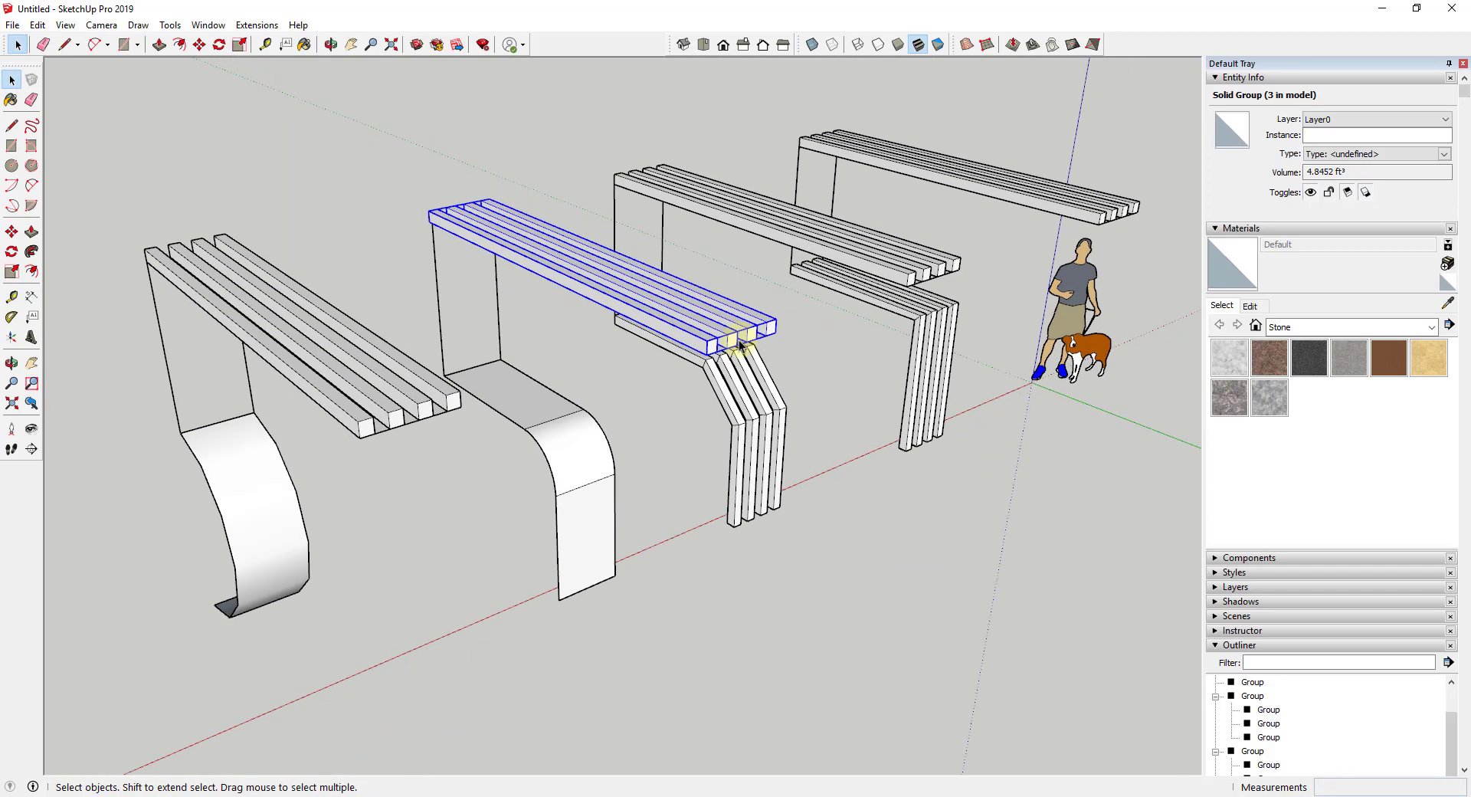
left_click(554, 443, "shift")
left_click(255, 26)
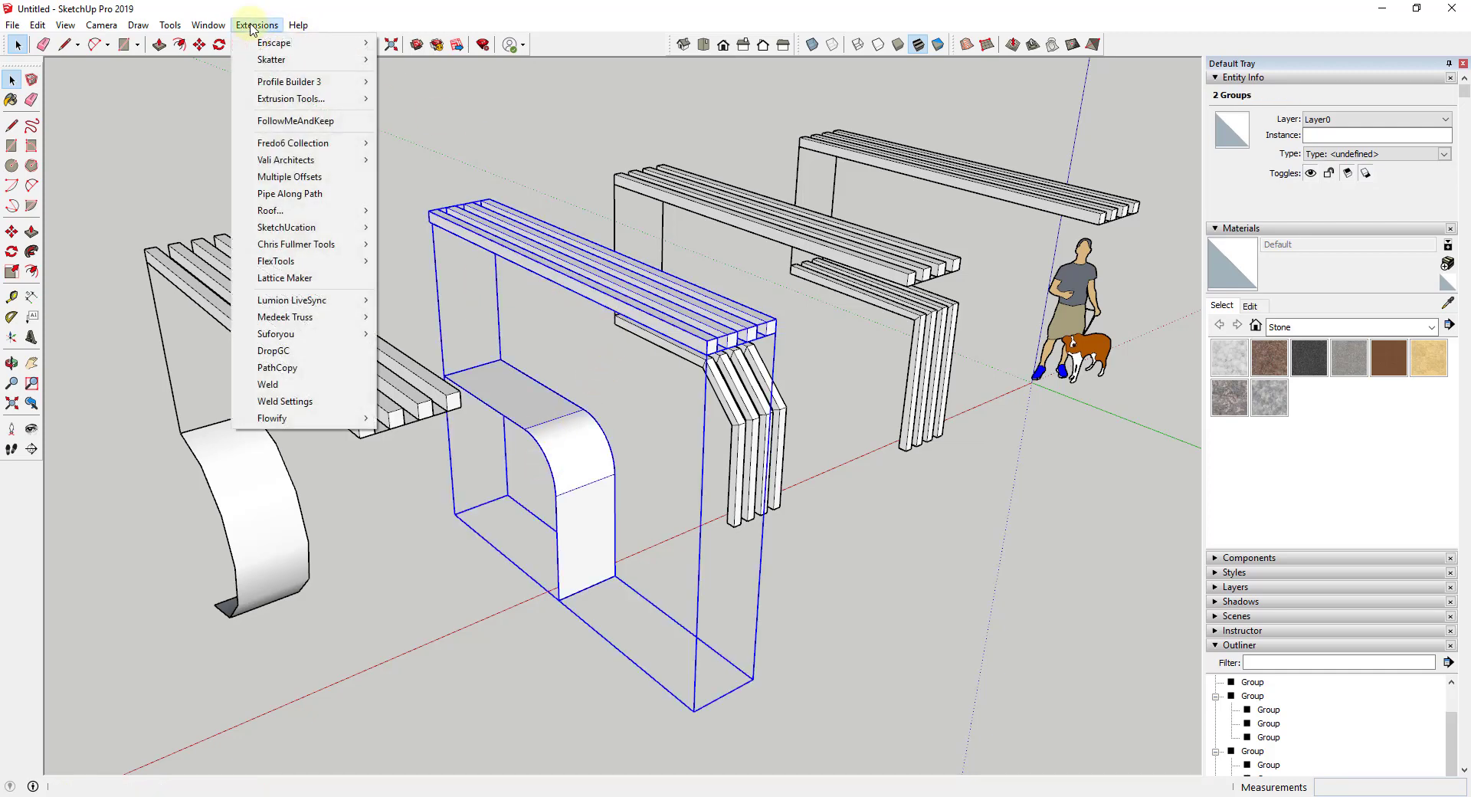
mouse_move(301, 418)
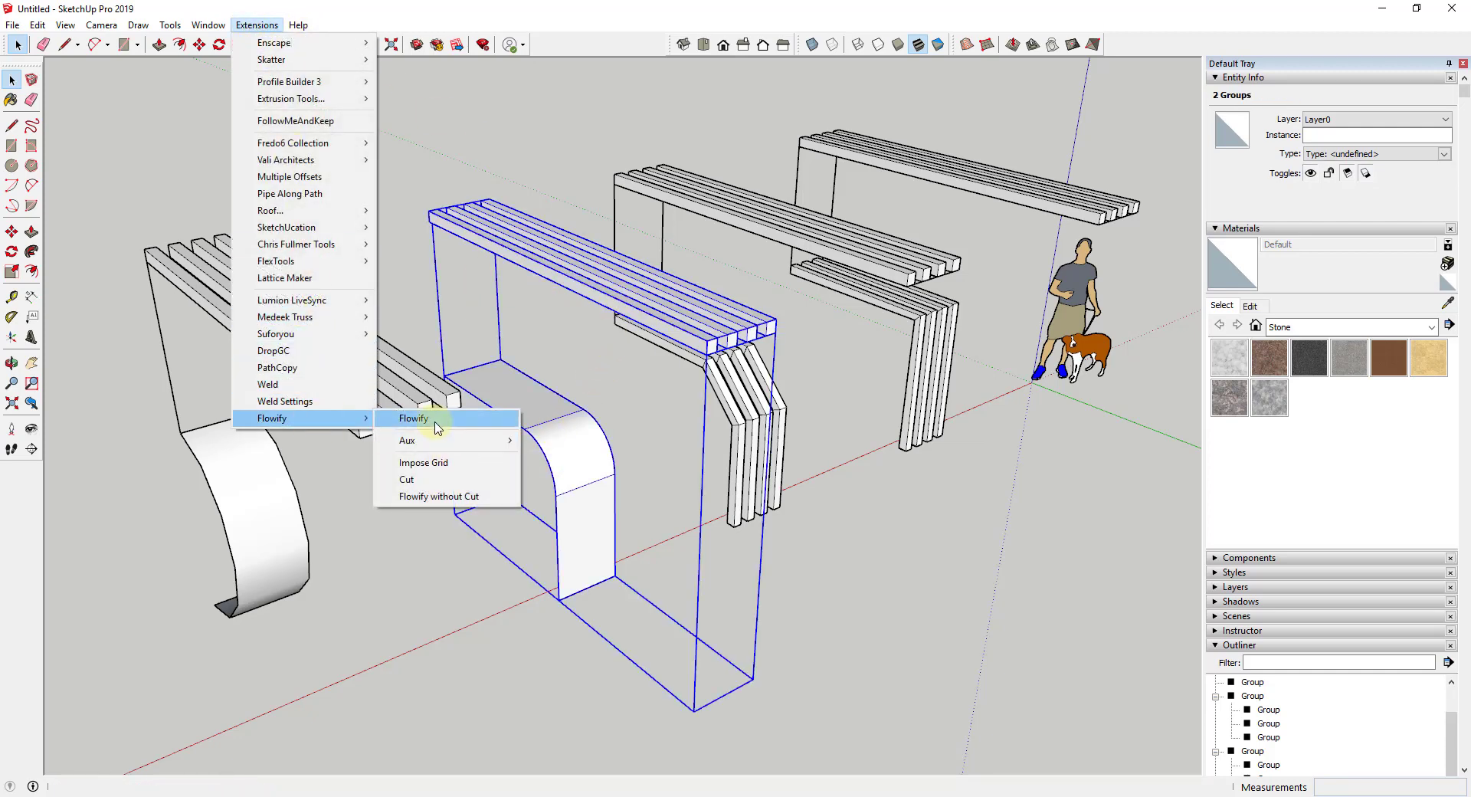
left_click(436, 426)
scroll(532, 498, "up", 5)
middle_click_drag(532, 498, 583, 398)
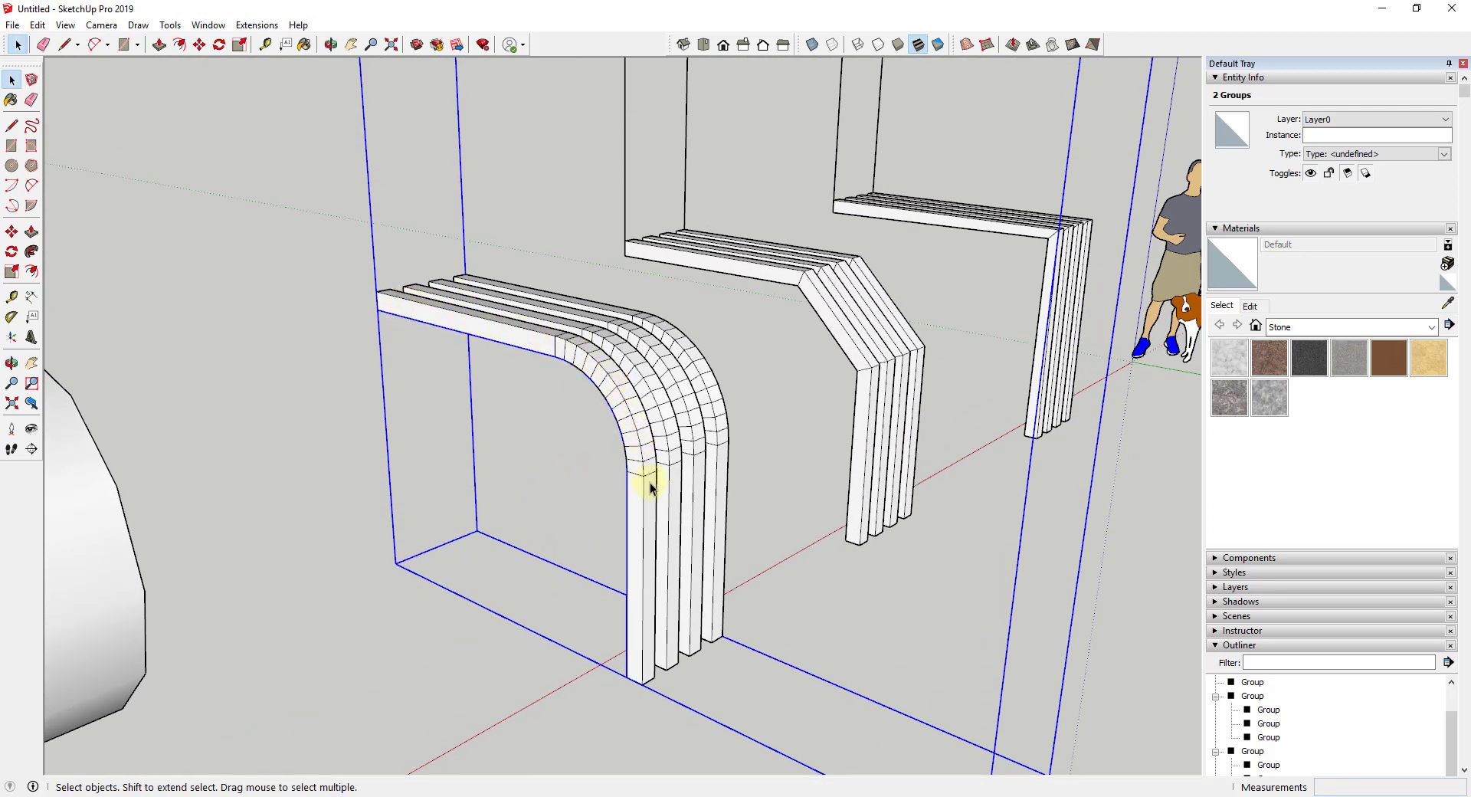
scroll(651, 487, "down", 5)
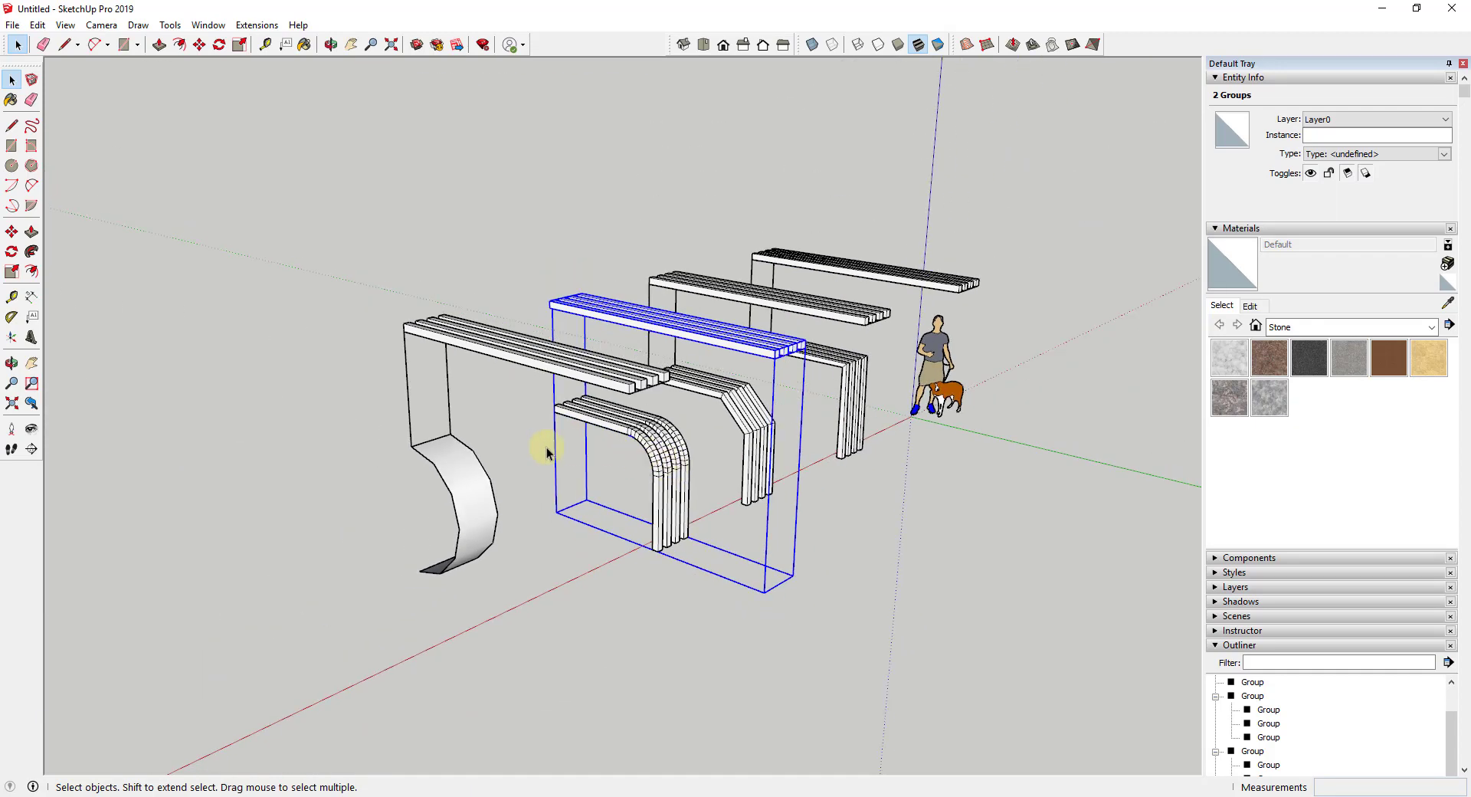
Step: Select the semicircular frame's parent group together with the slatted top resting on it
scroll(452, 498, "up", 2)
middle_click_drag(477, 499, 592, 460)
middle_click_drag(595, 509, 559, 460)
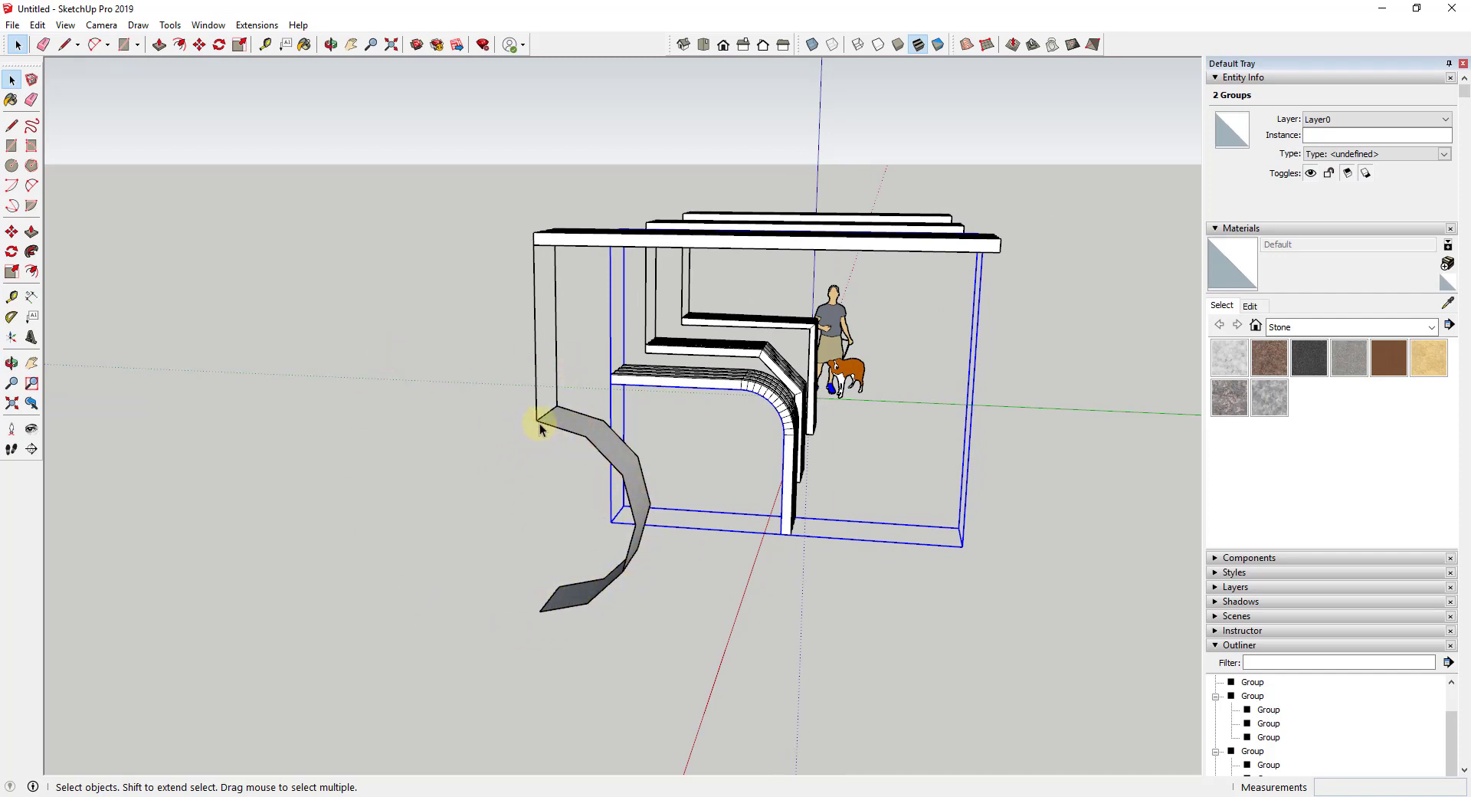
middle_click_drag(585, 437, 475, 443)
left_click(655, 527)
middle_click_drag(578, 450, 626, 344)
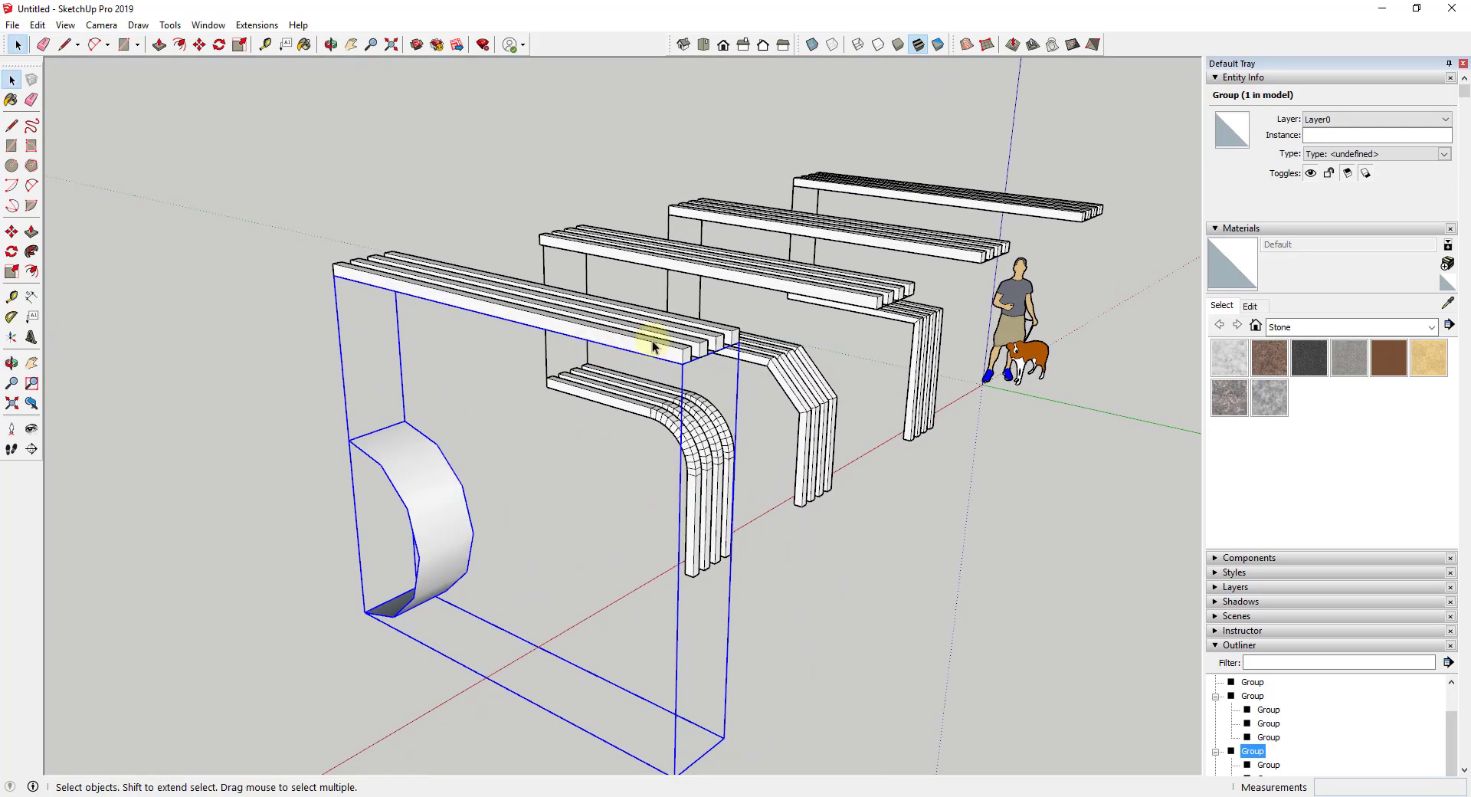
left_click(659, 347, "shift")
left_click(256, 25)
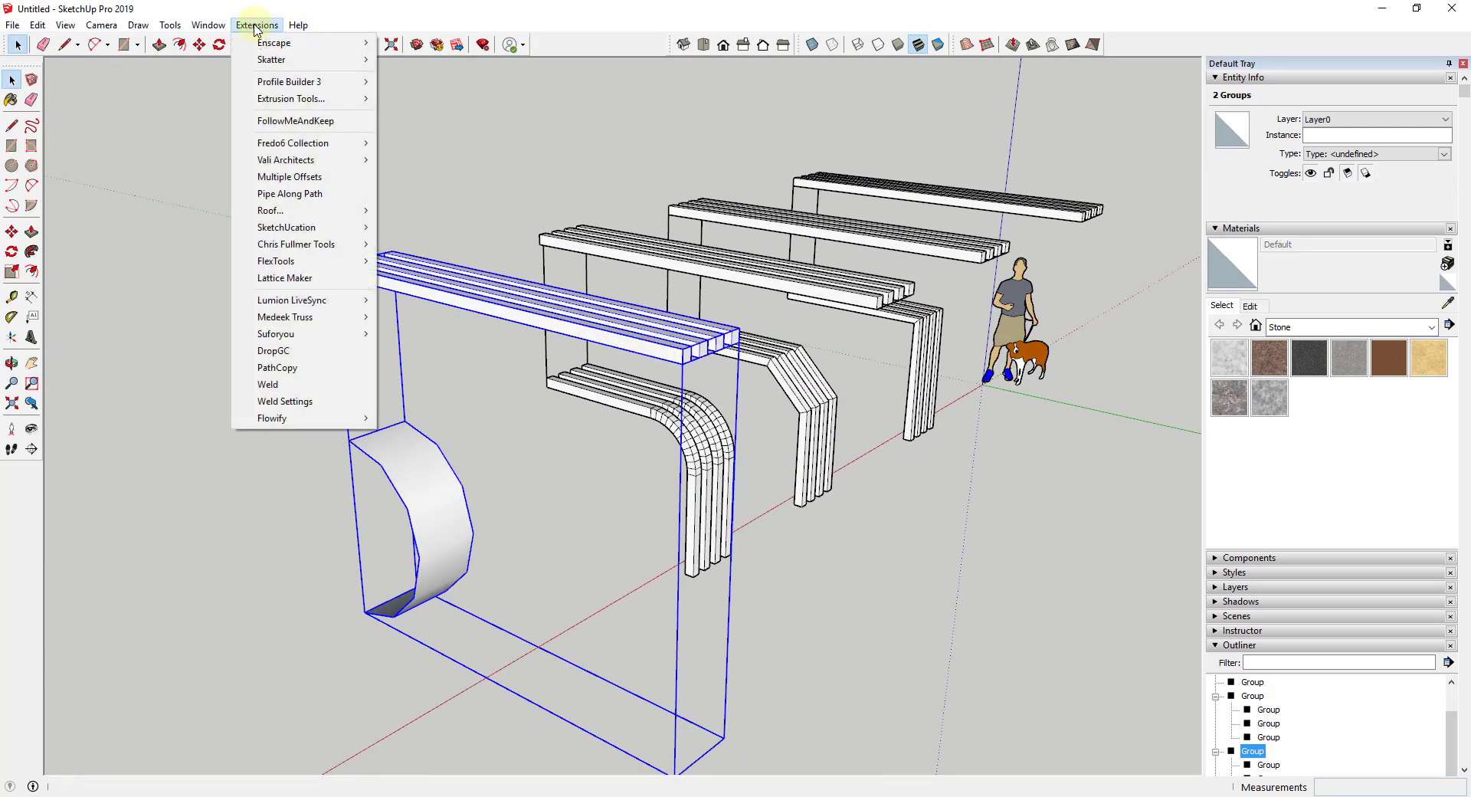
left_click(285, 401)
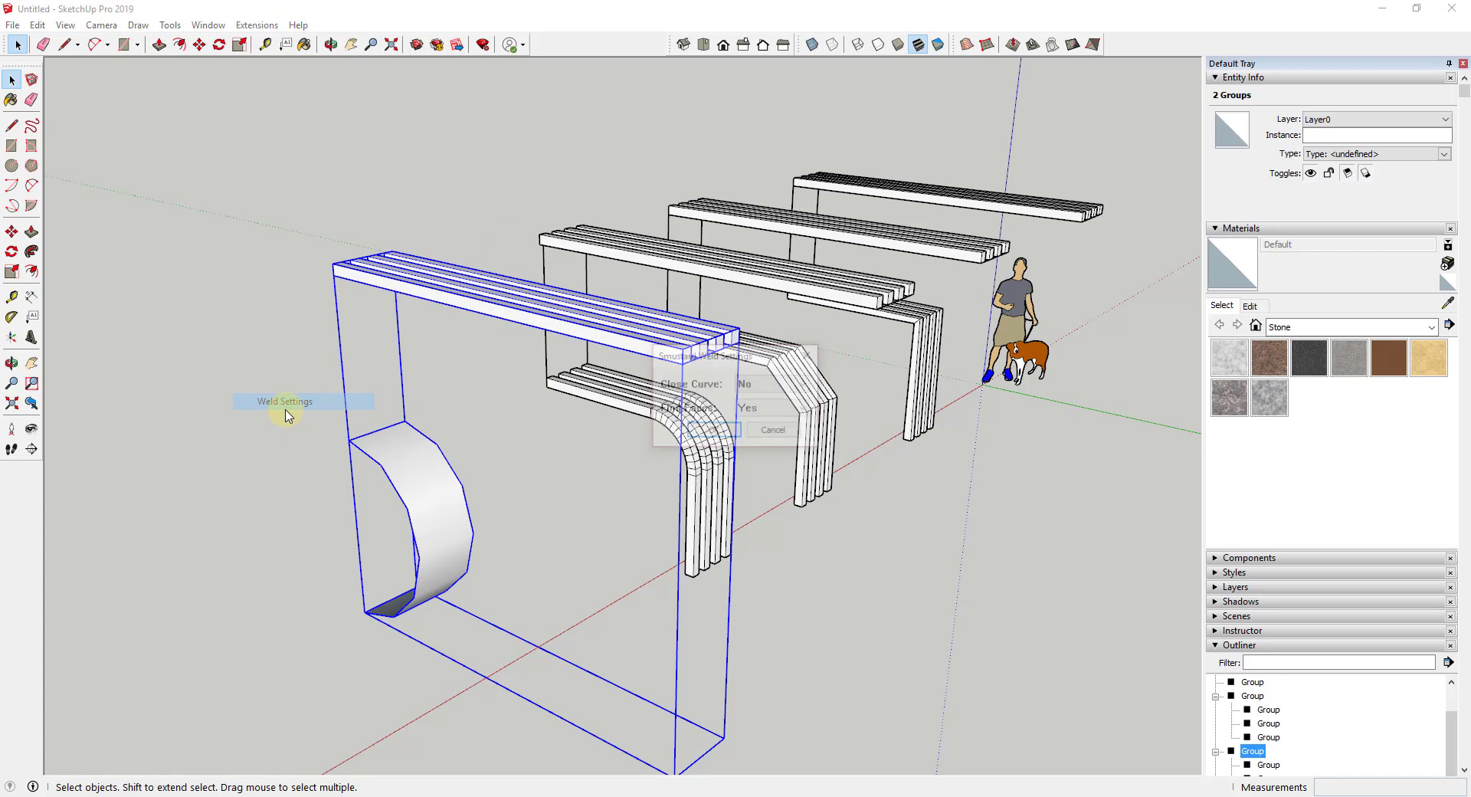
left_click(768, 431)
Step: Bend the selected slatted top onto the semicircular target surface with Flowify
left_click(257, 25)
mouse_move(306, 417)
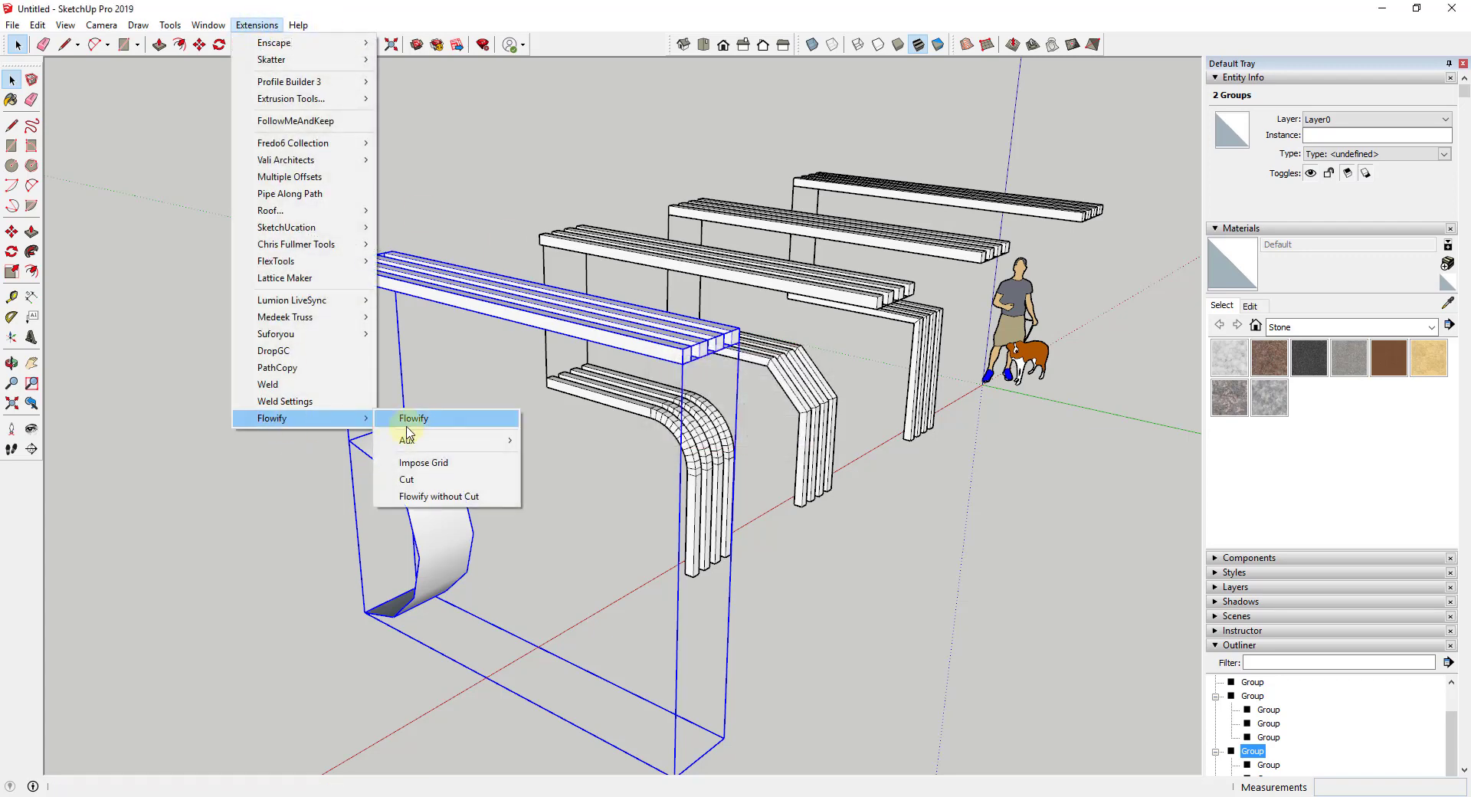
left_click(403, 420)
middle_click_drag(345, 427, 575, 526)
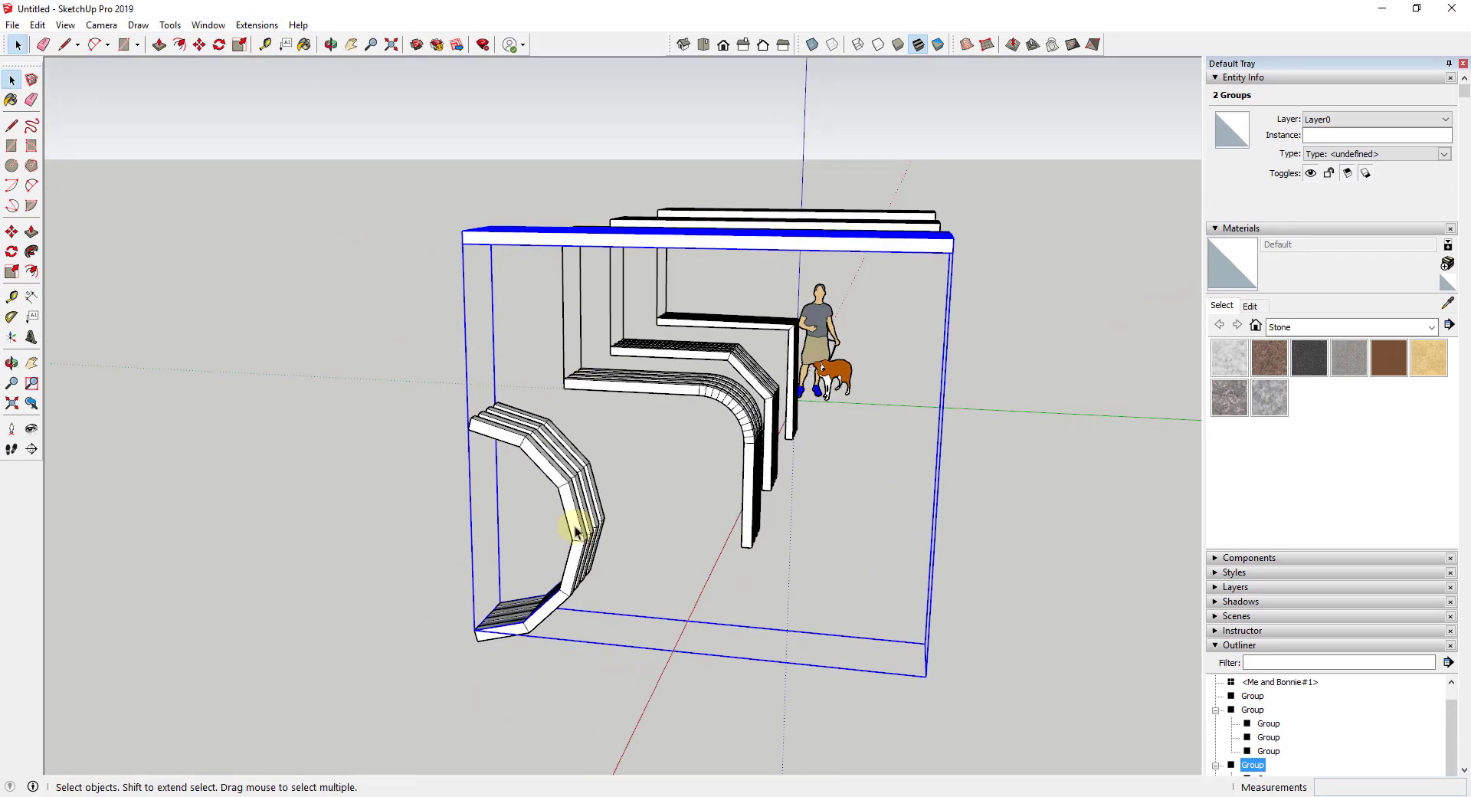
Step: Copy the bent semicircular slat group along the green axis to the open side of the original
left_click(575, 525)
key("m")
left_click(580, 530)
key("ctrl")
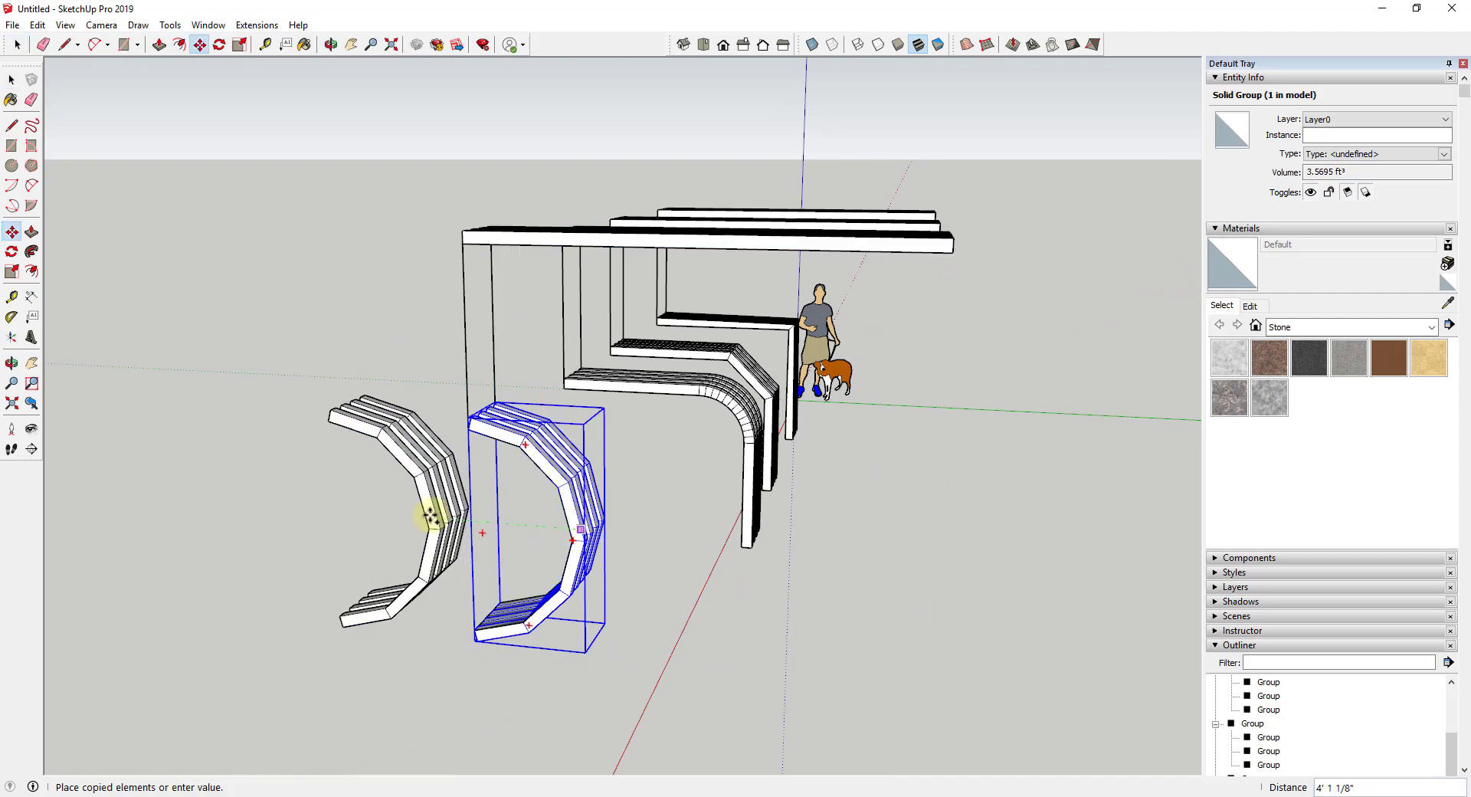
left_click(429, 518)
Step: Mirror the copied semicircular slats along the green axis by scaling them through to the opposite side
key("s")
left_click_drag(435, 514, 337, 509)
scroll(483, 420, "up", 4)
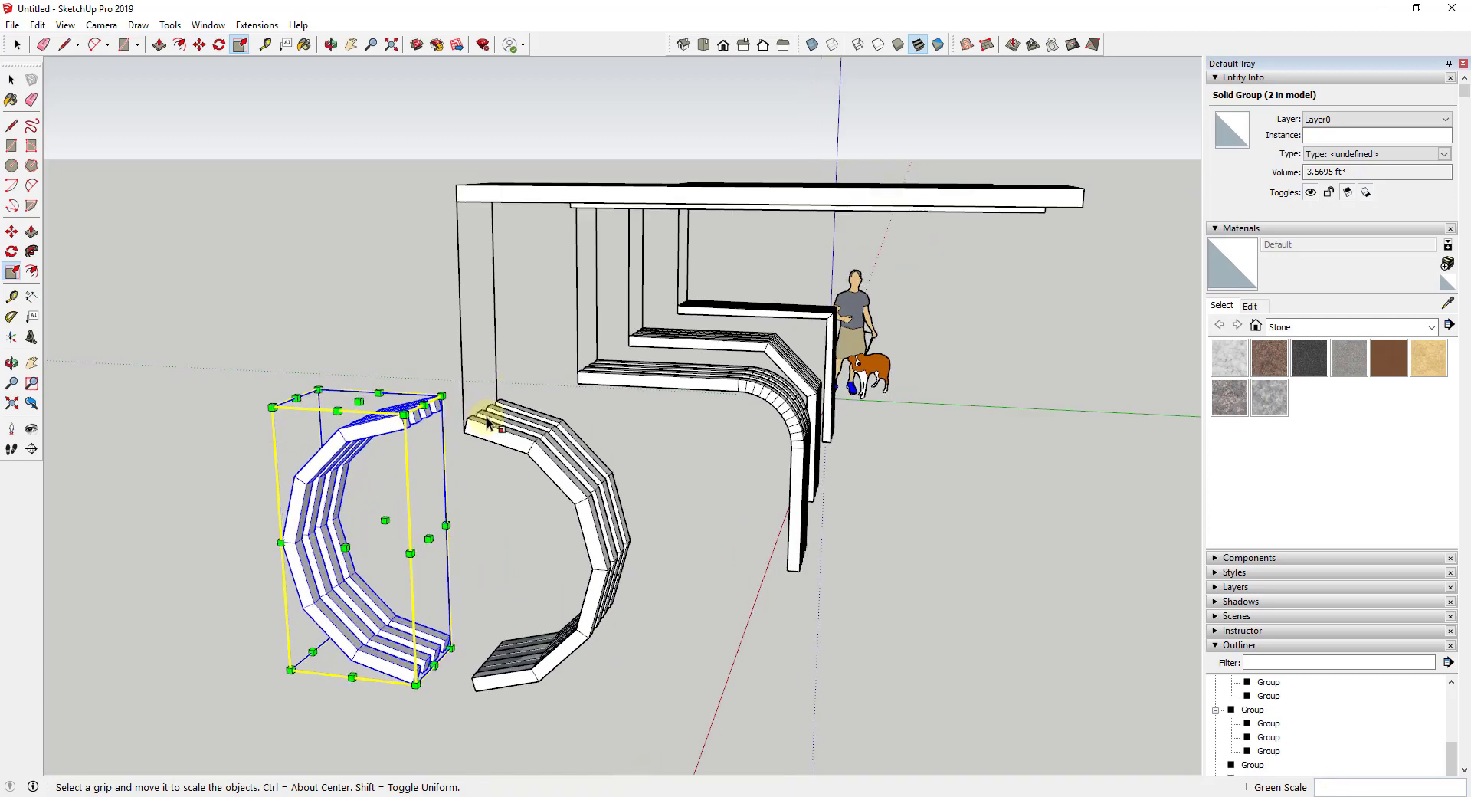
Step: Move the mirrored slat half against the open ends of the original half to form a full ring
key("m")
left_click_drag(373, 432, 457, 430)
middle_click_drag(480, 433, 492, 455)
scroll(475, 398, "down", 5)
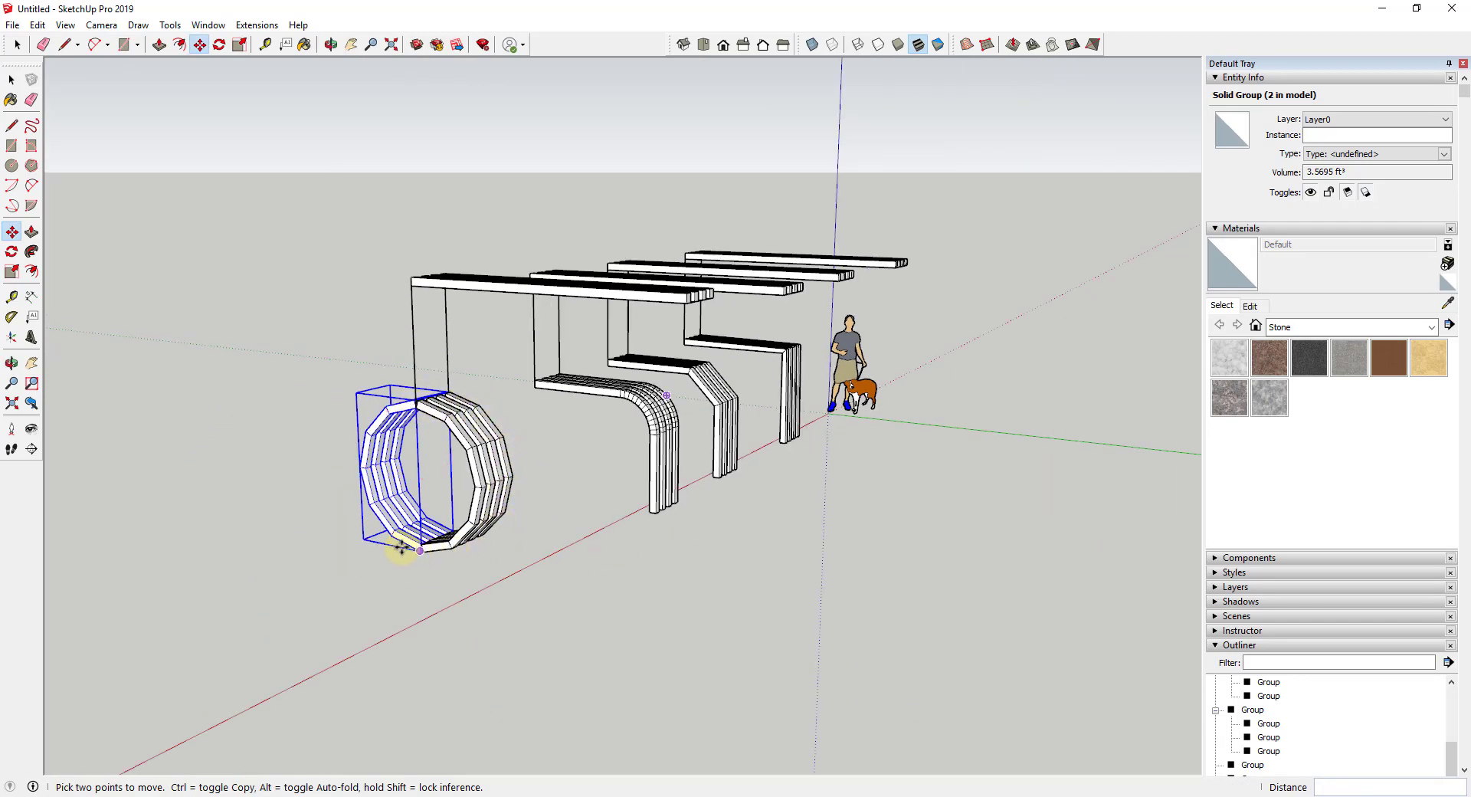
scroll(404, 463, "up", 5)
left_click(382, 364)
Step: Examine how the two ring halves meet at their upper and lower joints
scroll(387, 372, "up", 6)
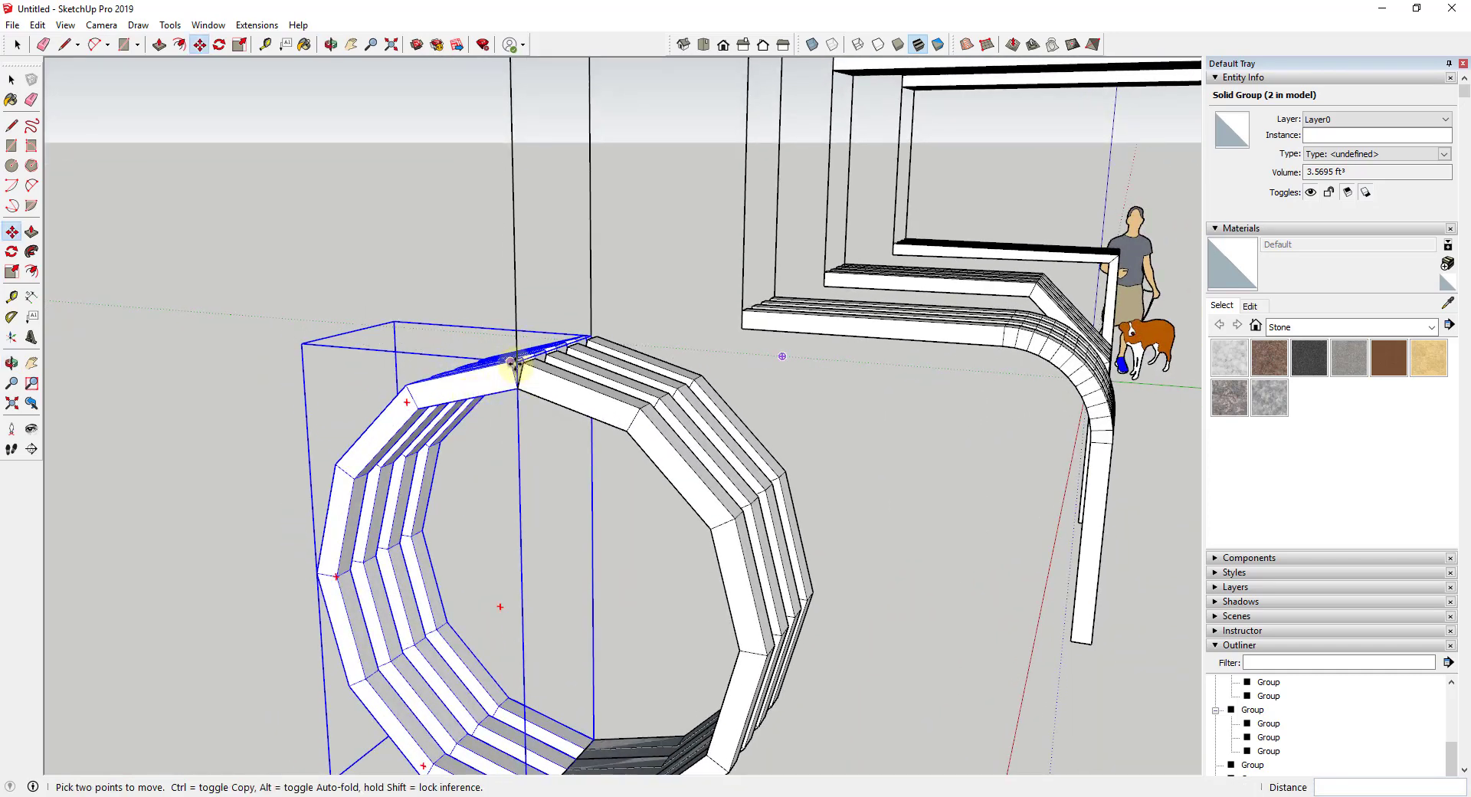
scroll(797, 550, "down", 3)
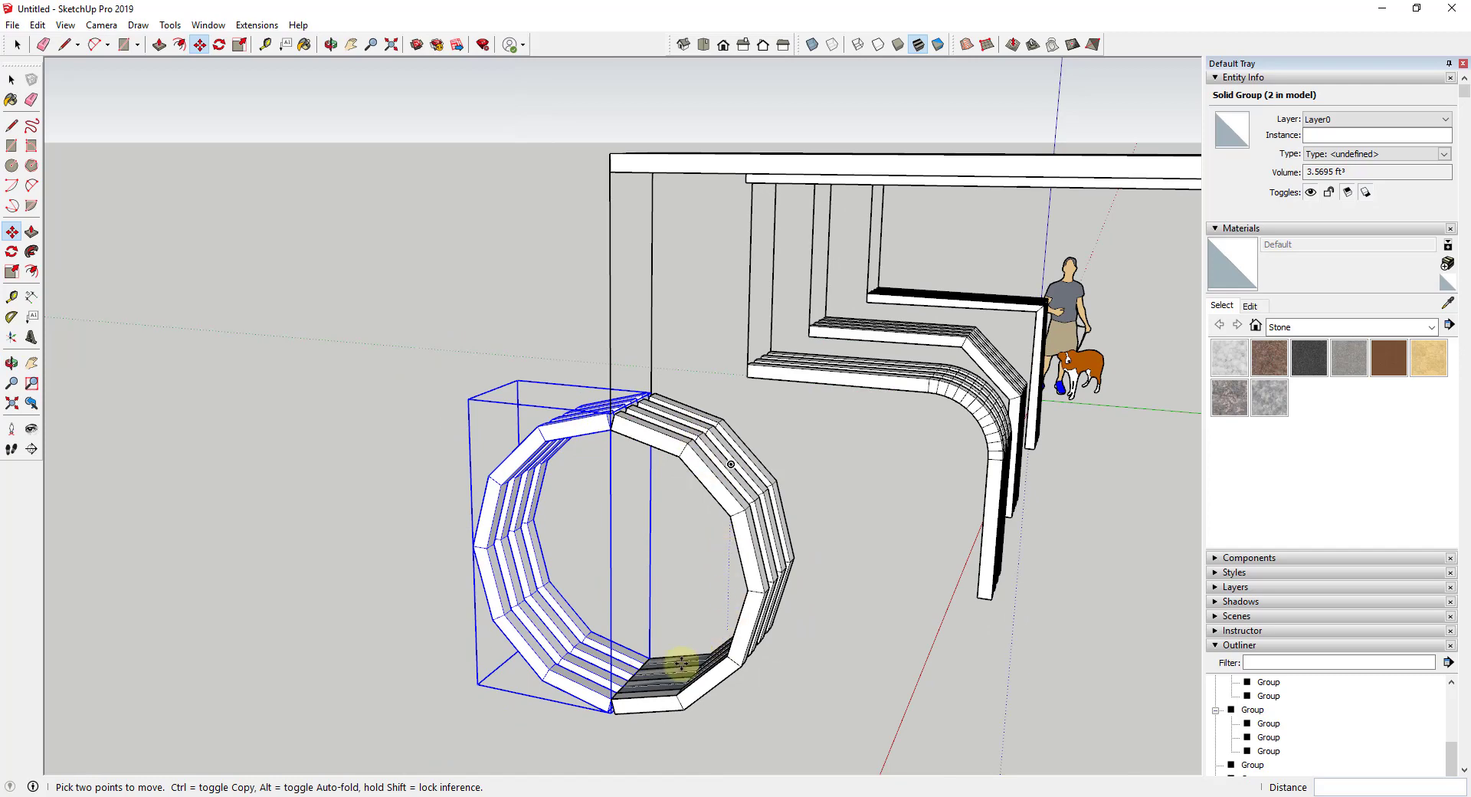
scroll(618, 440, "up", 5)
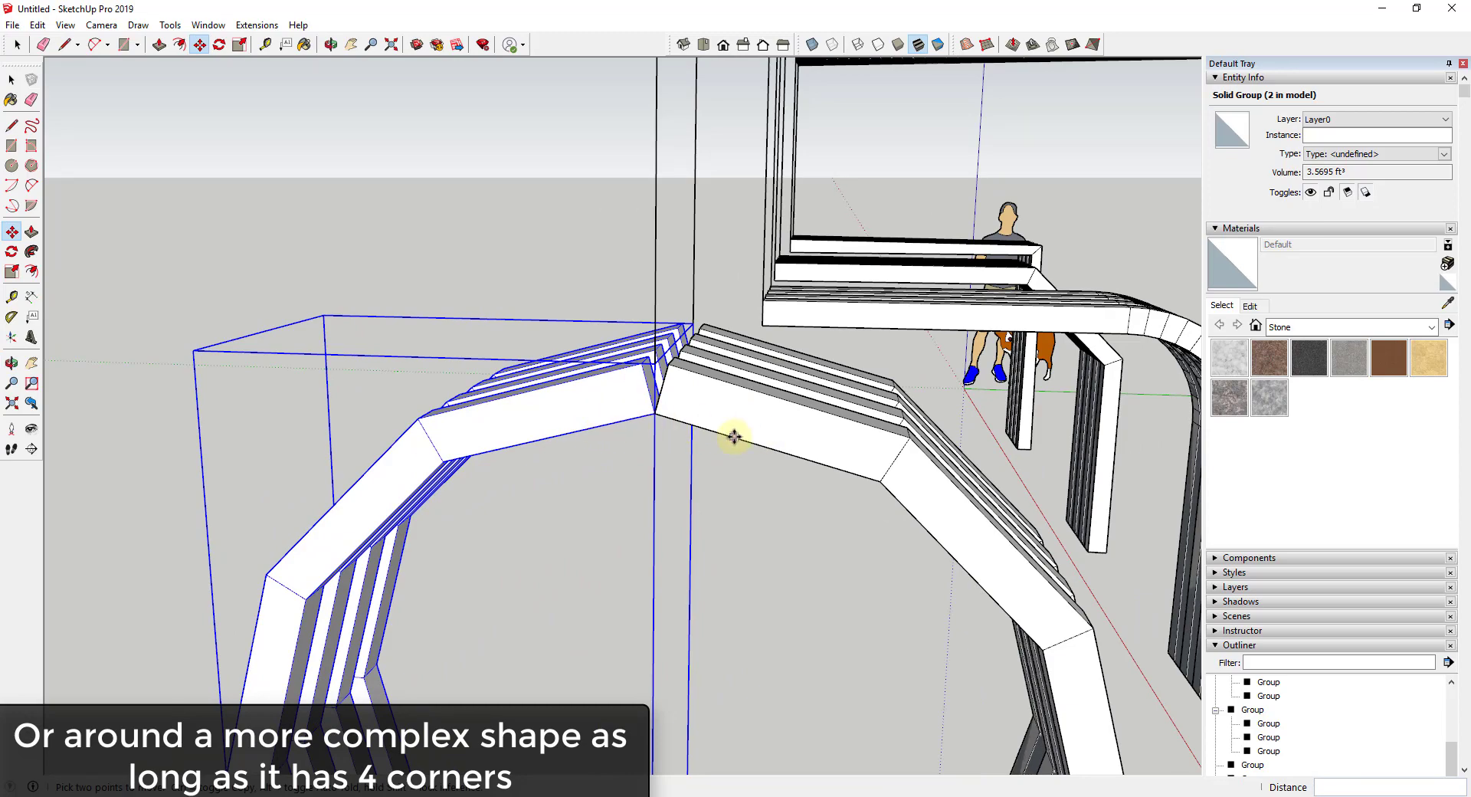
scroll(734, 437, "down", 2)
middle_click_drag(784, 443, 745, 260)
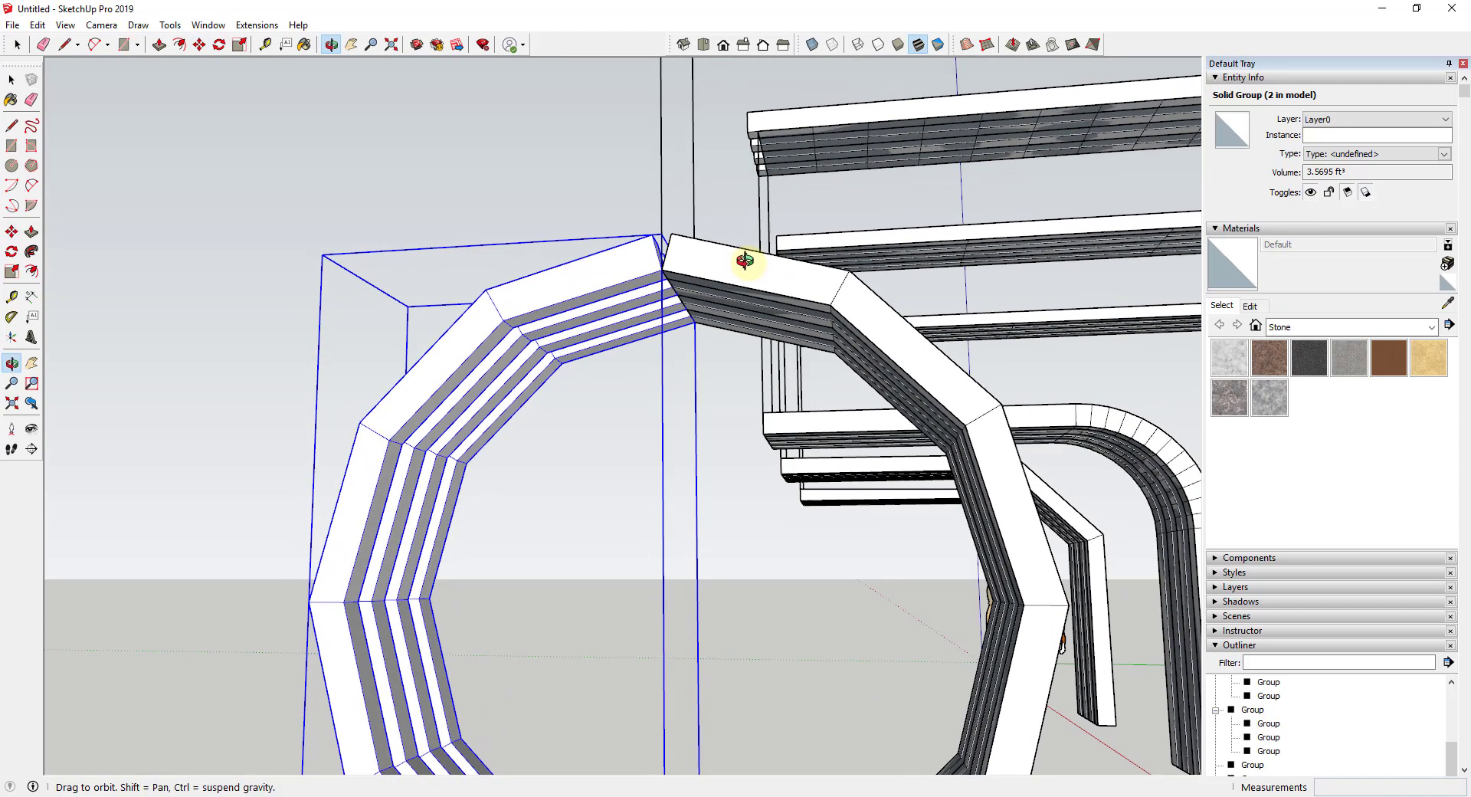
scroll(682, 525, "down", 6)
middle_click_drag(683, 525, 690, 426)
scroll(699, 446, "up", 8)
key("space")
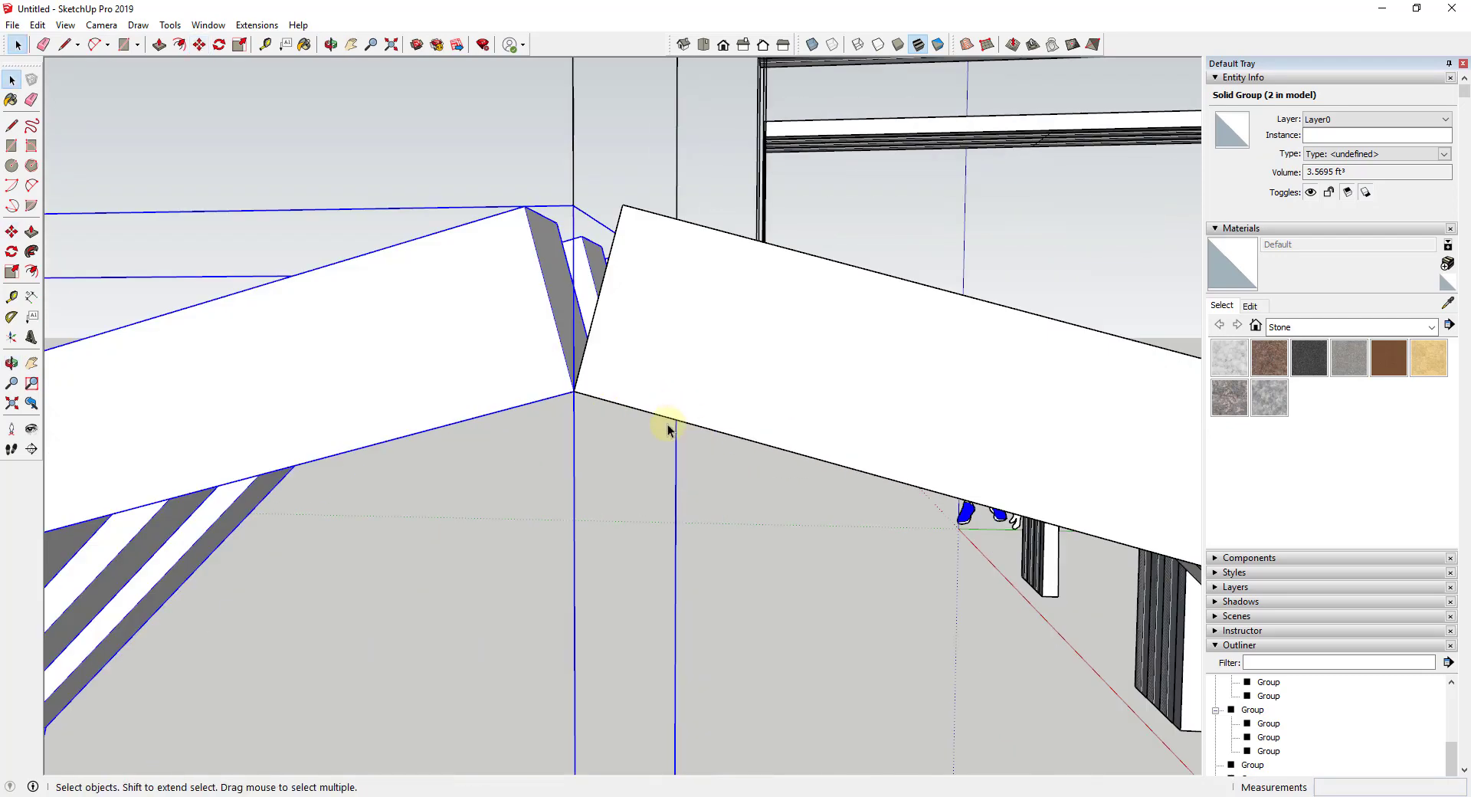
key("l")
left_click(617, 406)
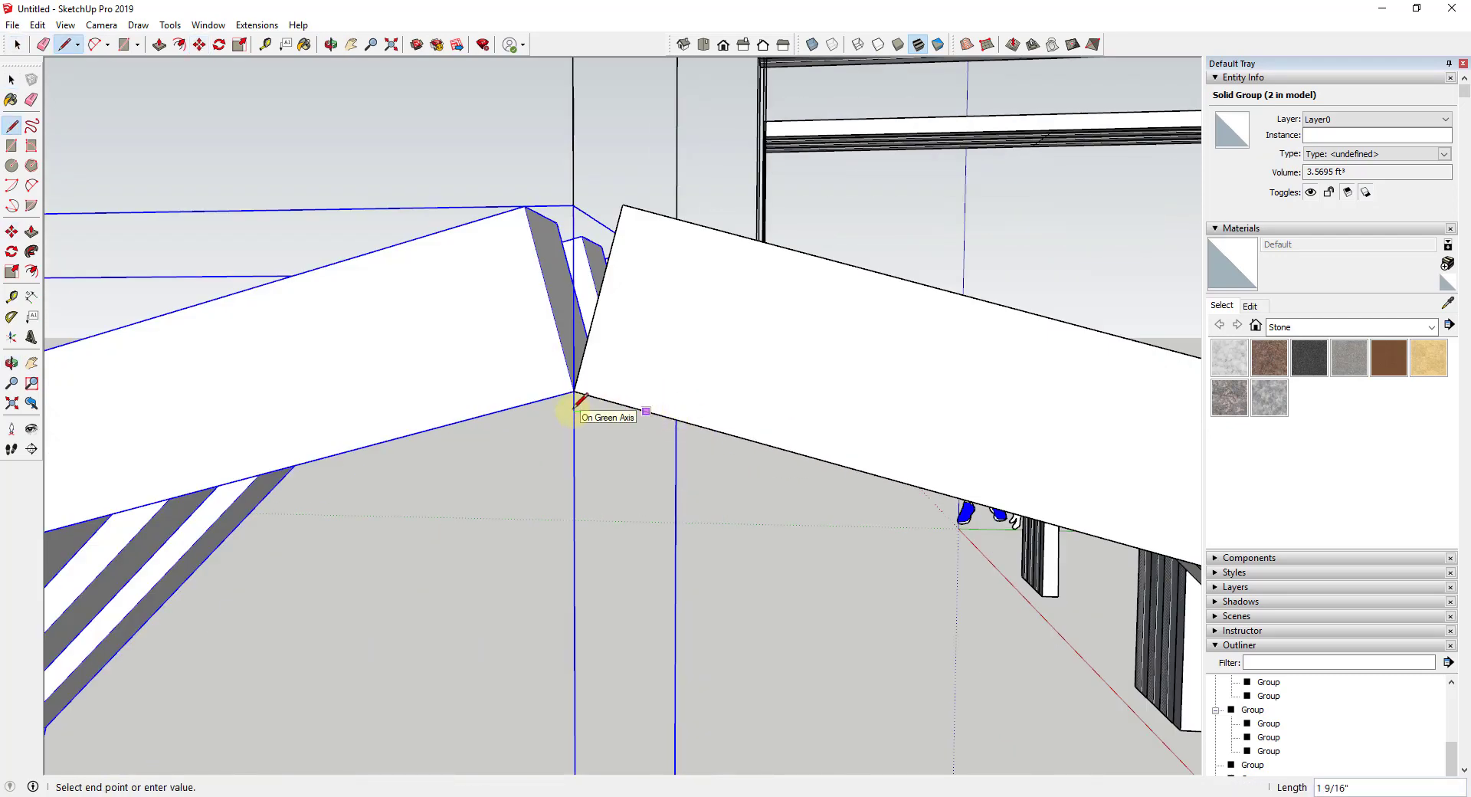
key("space")
Step: Look over the slatted ring and the other three bent slat forms from several angles
scroll(667, 421, "down", 6)
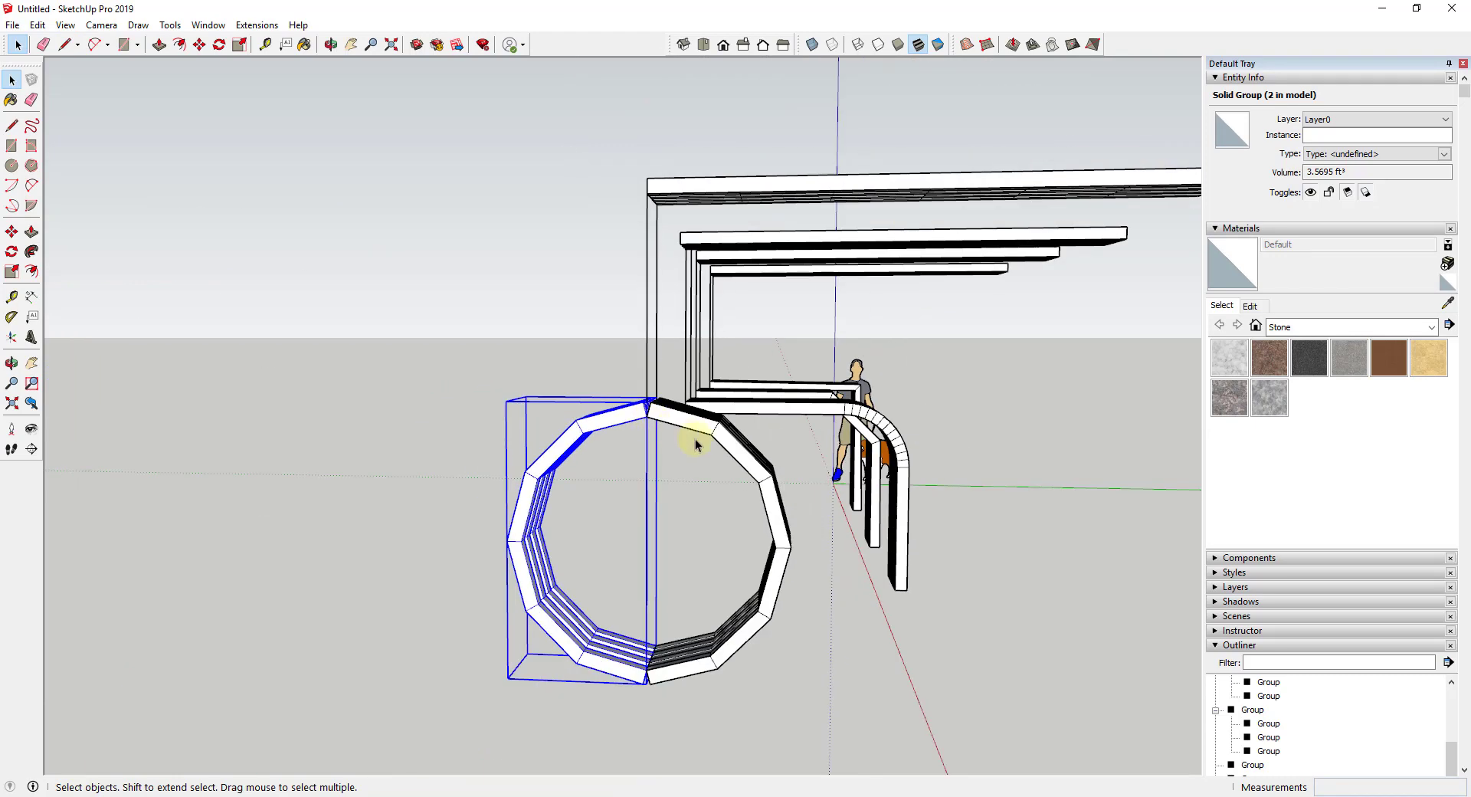
middle_click_drag(667, 421, 608, 496)
scroll(666, 436, "down", 3)
scroll(595, 494, "up", 3)
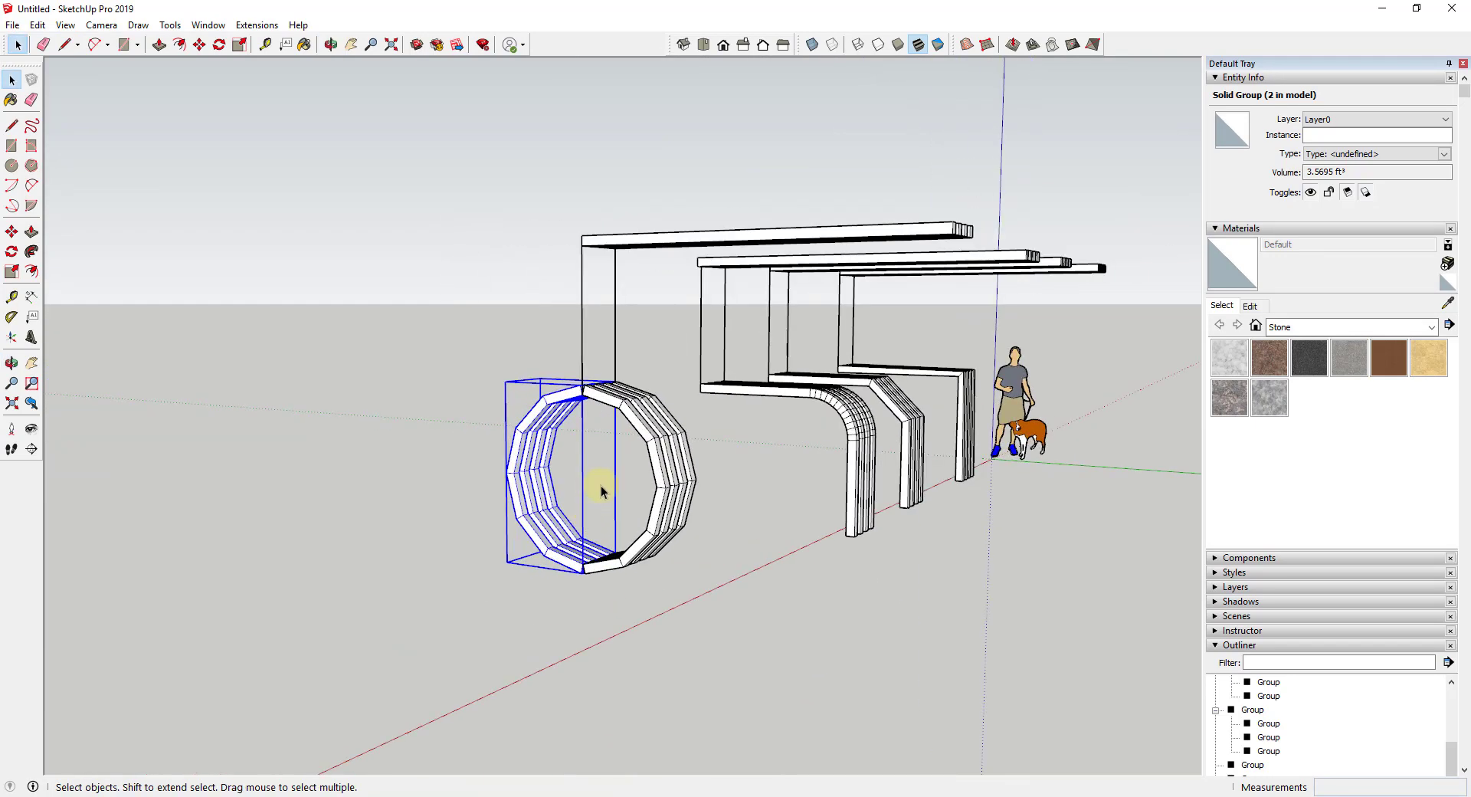
middle_click_drag(600, 494, 976, 473)
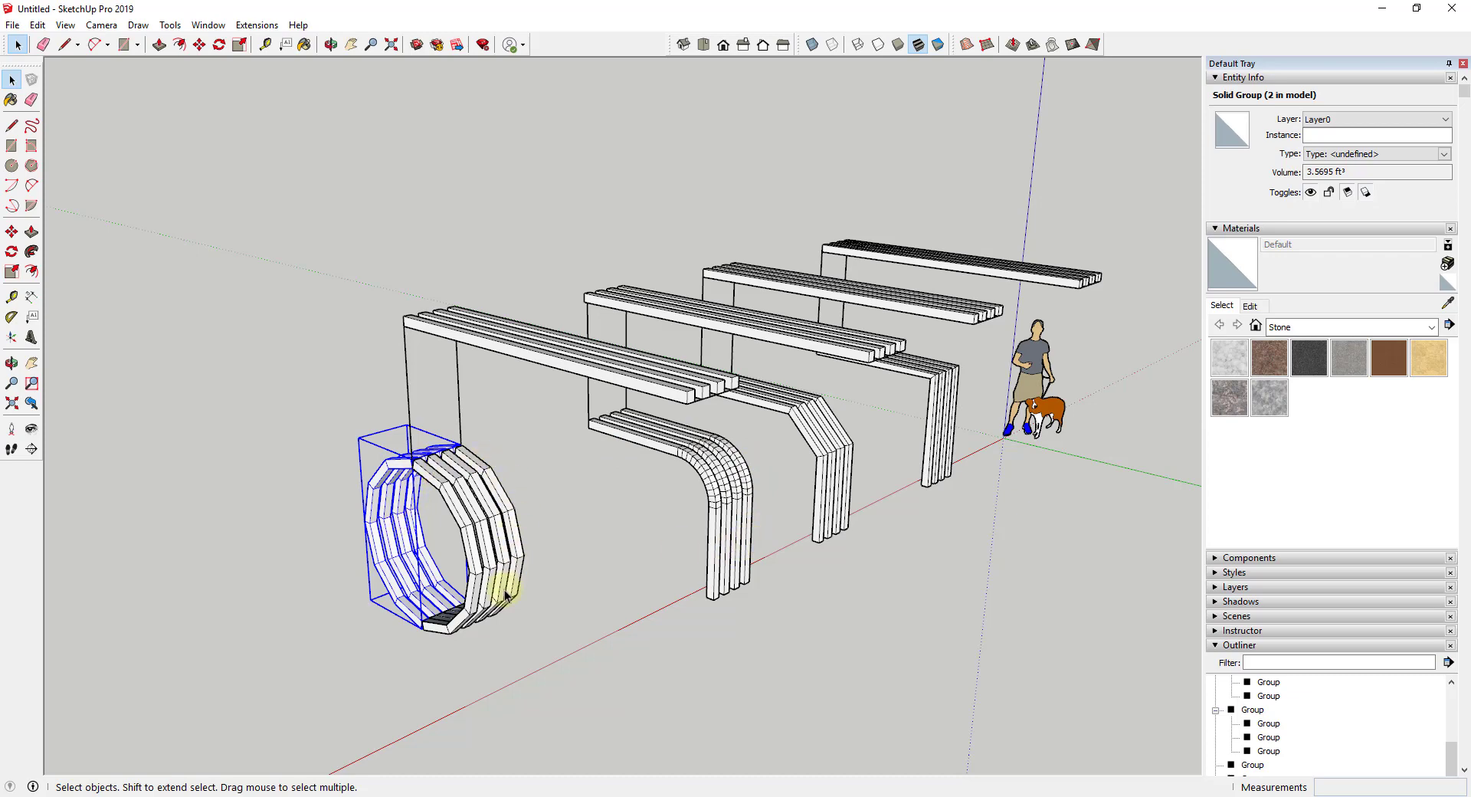
middle_click_drag(891, 462, 733, 460)
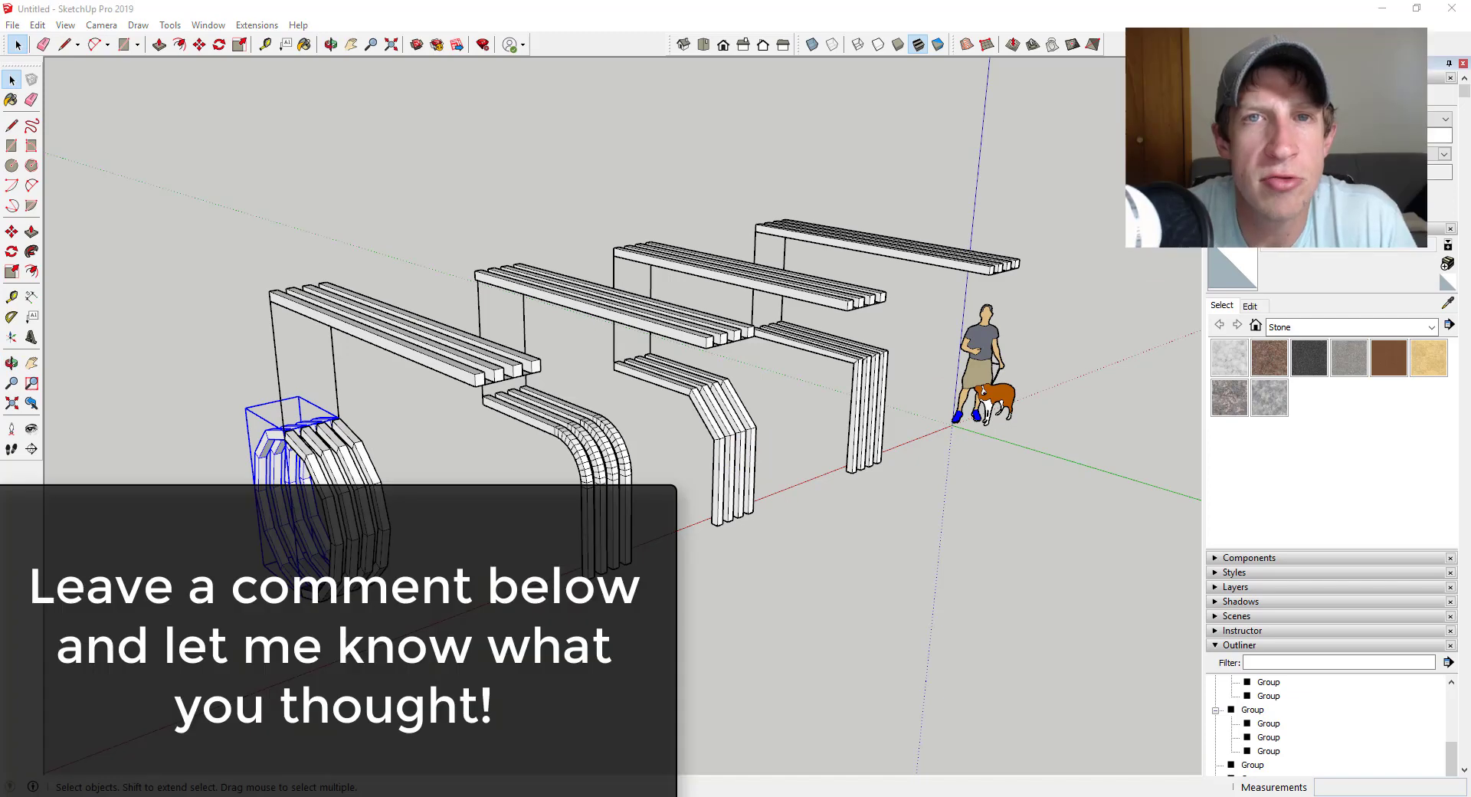